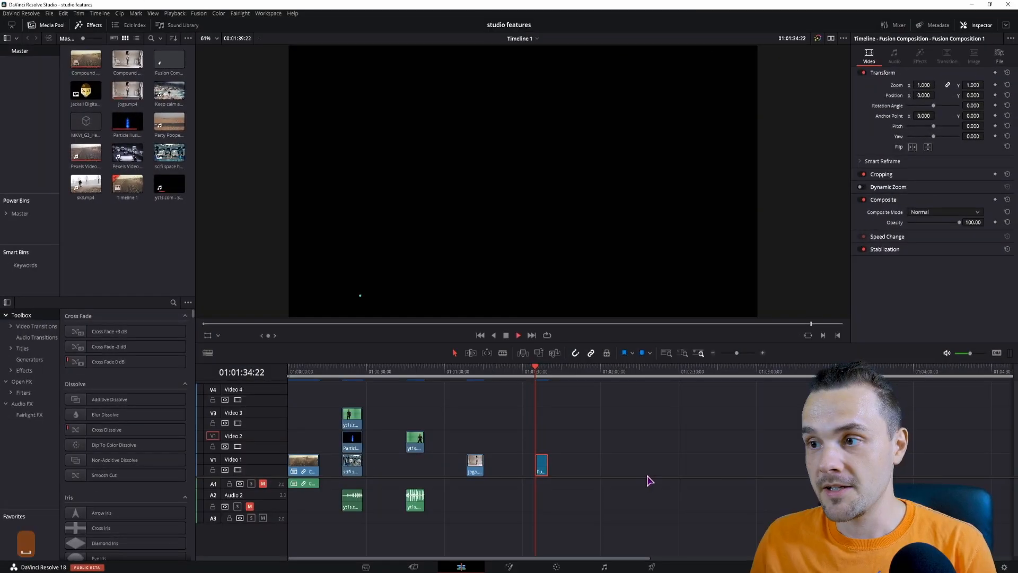
Play back the finished example Fusion composition and look over its node graph on the Fusion page.
{"action": "key", "text": "space"}
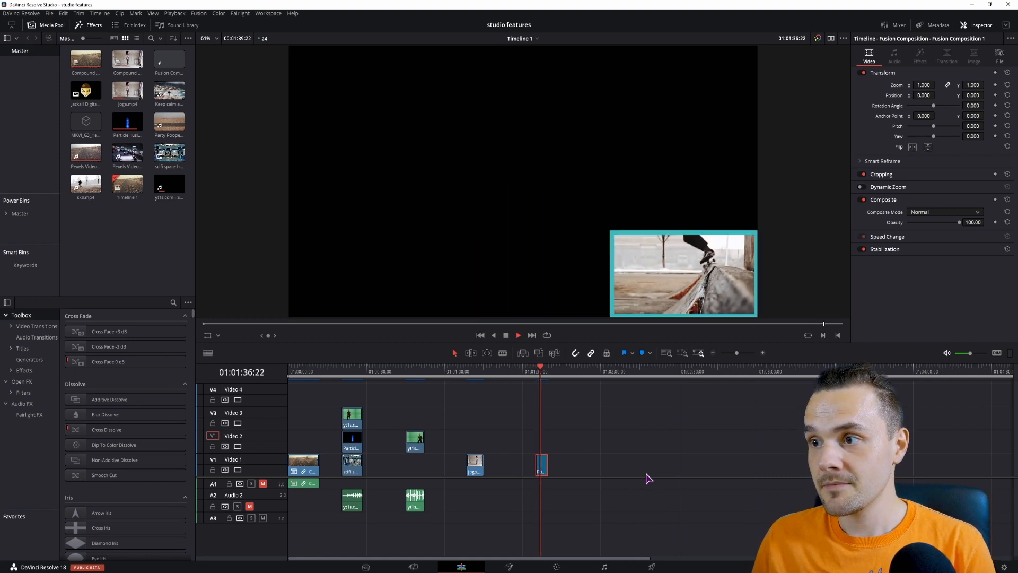
{"action": "key", "text": "space"}
{"action": "left_click", "coordinate": [510, 567]}
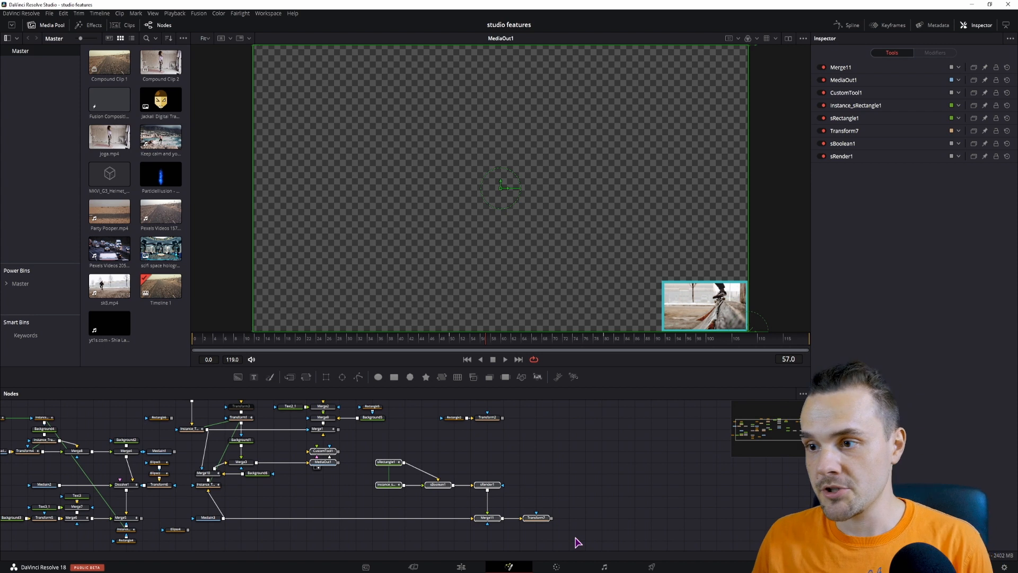
{"action": "left_click", "coordinate": [462, 567]}
Create a new Fusion composition clip named "Test Comp" in the media pool.
{"action": "right_click", "coordinate": [125, 235]}
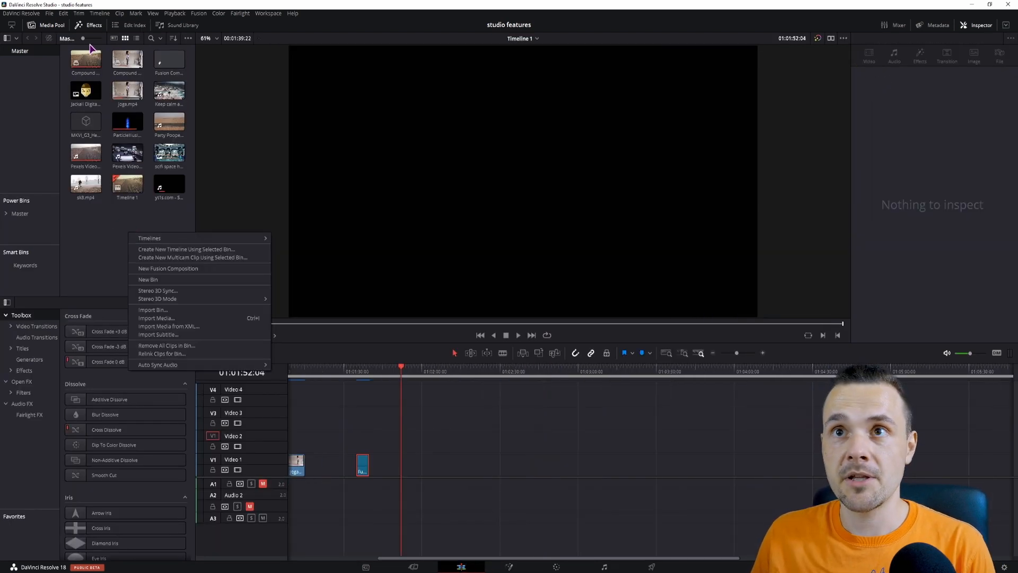
{"action": "left_click", "coordinate": [58, 27]}
{"action": "left_click", "coordinate": [55, 26]}
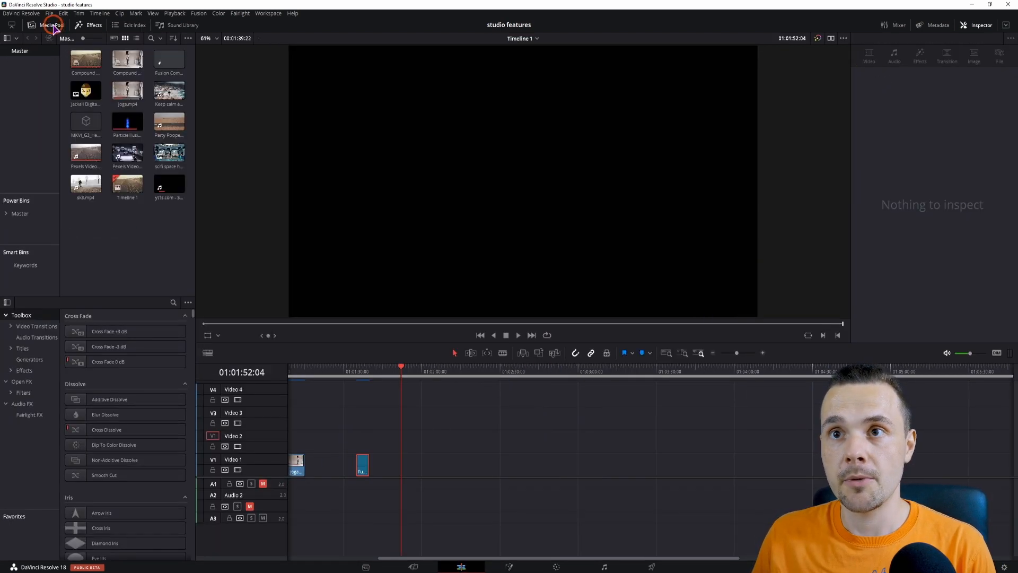
{"action": "right_click", "coordinate": [127, 232]}
{"action": "left_click", "coordinate": [152, 268]}
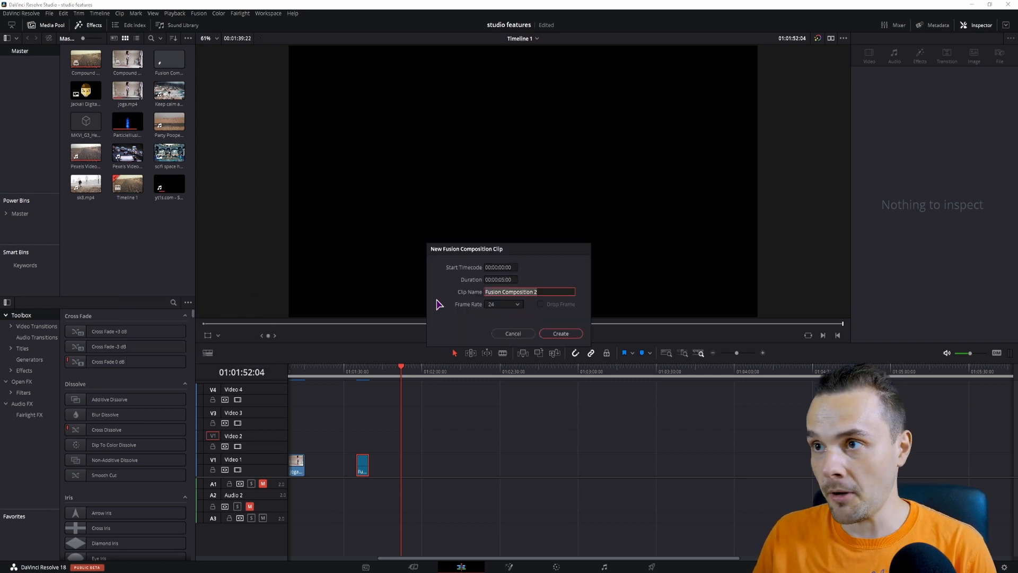
{"action": "type", "text": "Test Comp"}
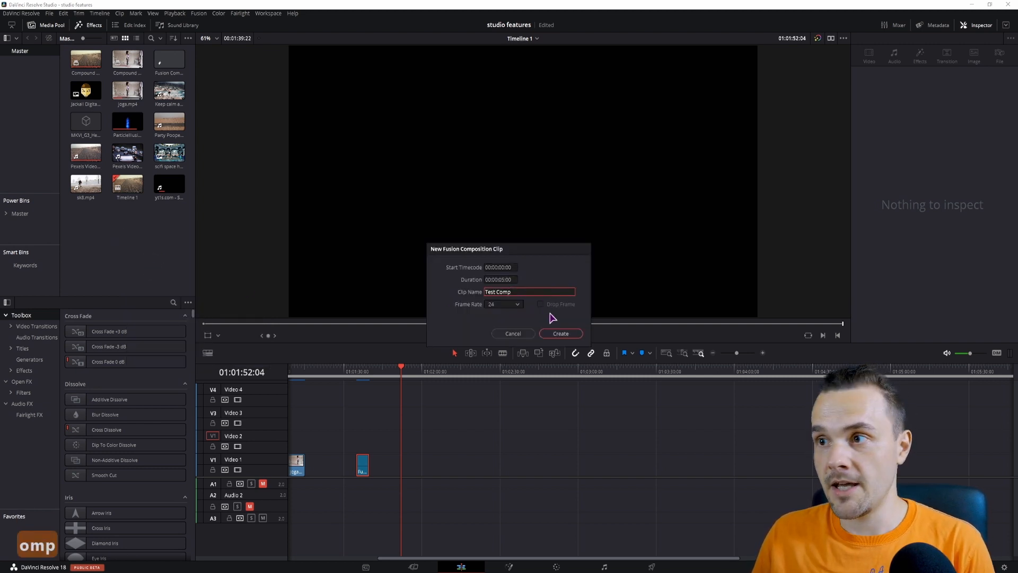
{"action": "left_click", "coordinate": [559, 333]}
Place the Test Comp clip on the Video 1 track at the playhead and open it on the Fusion page.
{"action": "left_click_drag", "start_coordinate": [128, 184], "coordinate": [445, 465]}
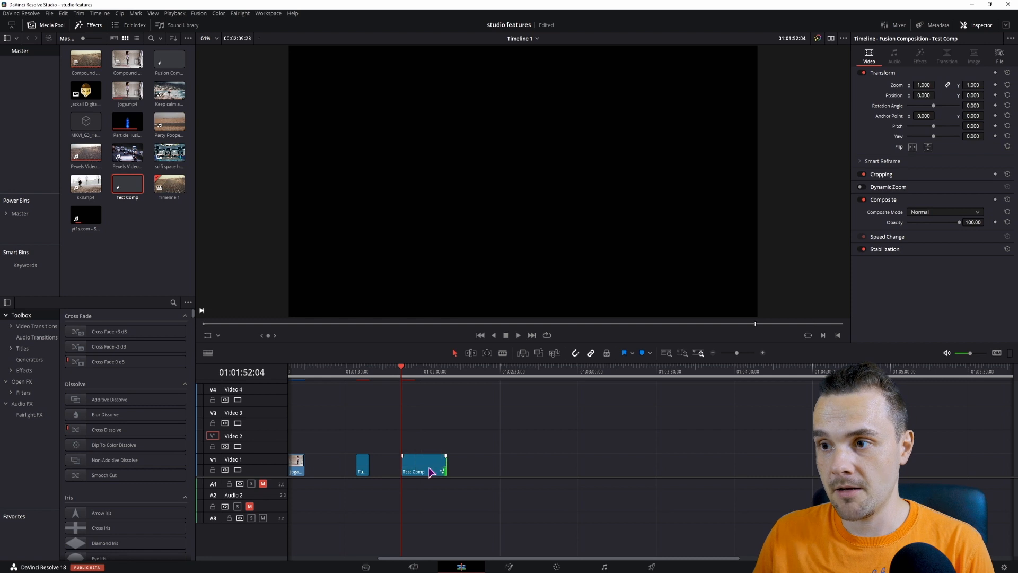
{"action": "left_click", "coordinate": [509, 567]}
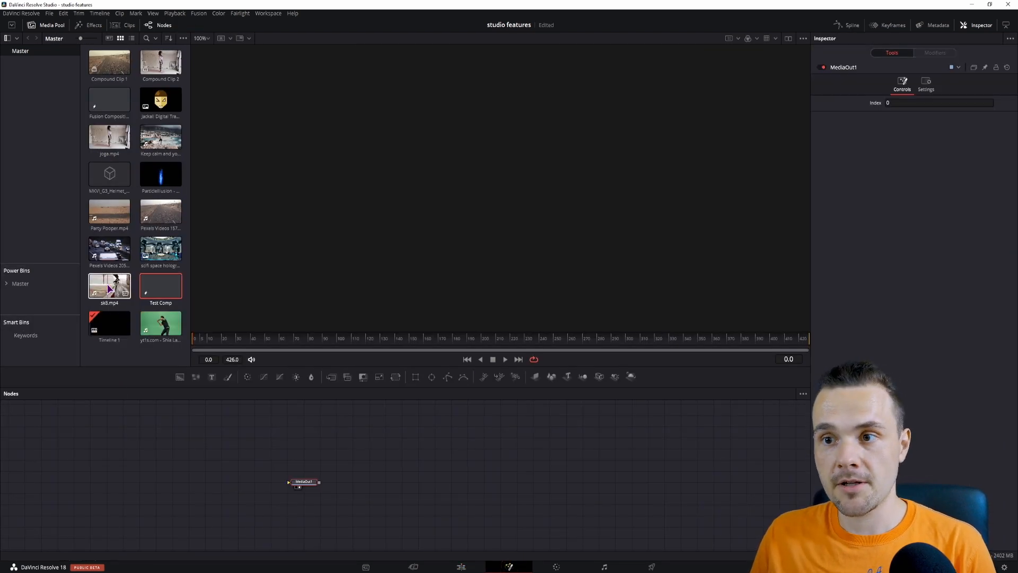
Add sk8.mp4 as the source of the composition's output node and space the two nodes apart.
{"action": "left_click_drag", "start_coordinate": [109, 289], "coordinate": [234, 482]}
{"action": "left_click", "coordinate": [234, 484]}
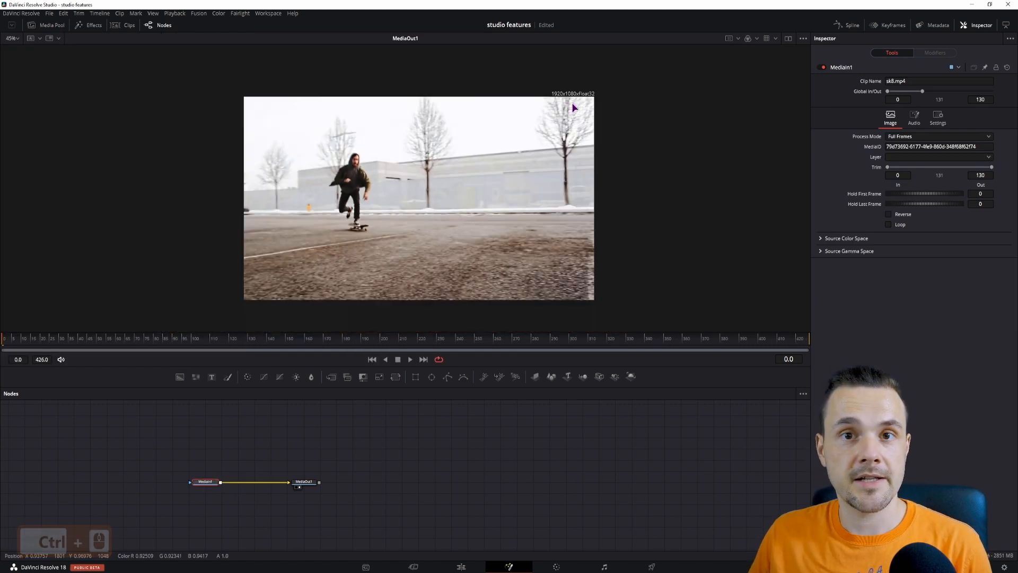
{"action": "left_click_drag", "start_coordinate": [309, 489], "coordinate": [358, 488]}
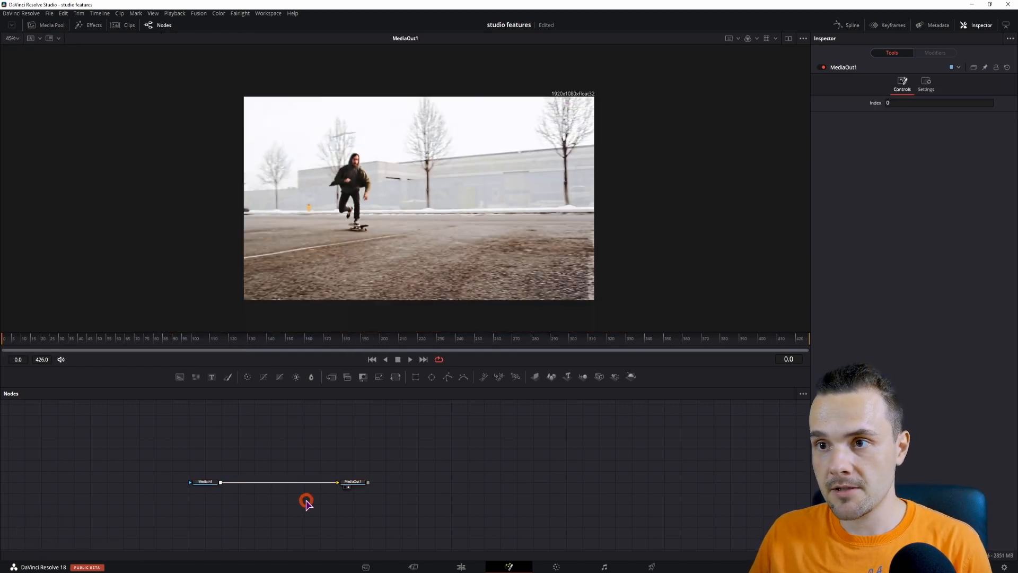
Merge a Background node into the clip's output, with the clip as the foreground and the Background node as the background input.
{"action": "left_click_drag", "start_coordinate": [180, 377], "coordinate": [243, 462]}
{"action": "left_click_drag", "start_coordinate": [301, 507], "coordinate": [221, 483]}
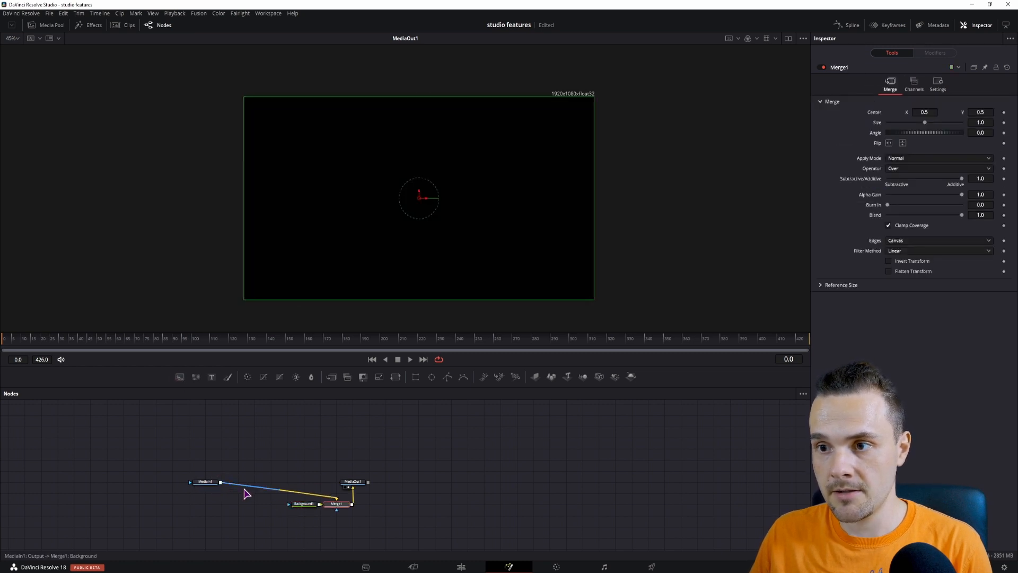
{"action": "left_click_drag", "start_coordinate": [336, 504], "coordinate": [305, 489]}
{"action": "key", "text": "ctrl"}
{"action": "key", "text": "ctrl+t"}
{"action": "left_click", "coordinate": [304, 495]}
{"action": "left_click", "coordinate": [304, 492]}
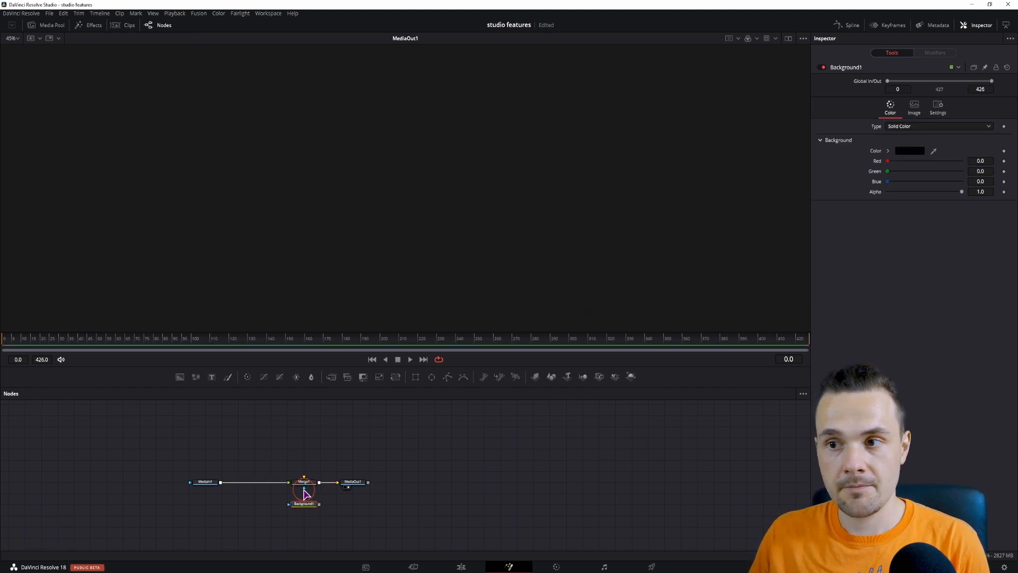
{"action": "left_click_drag", "start_coordinate": [317, 500], "coordinate": [305, 483]}
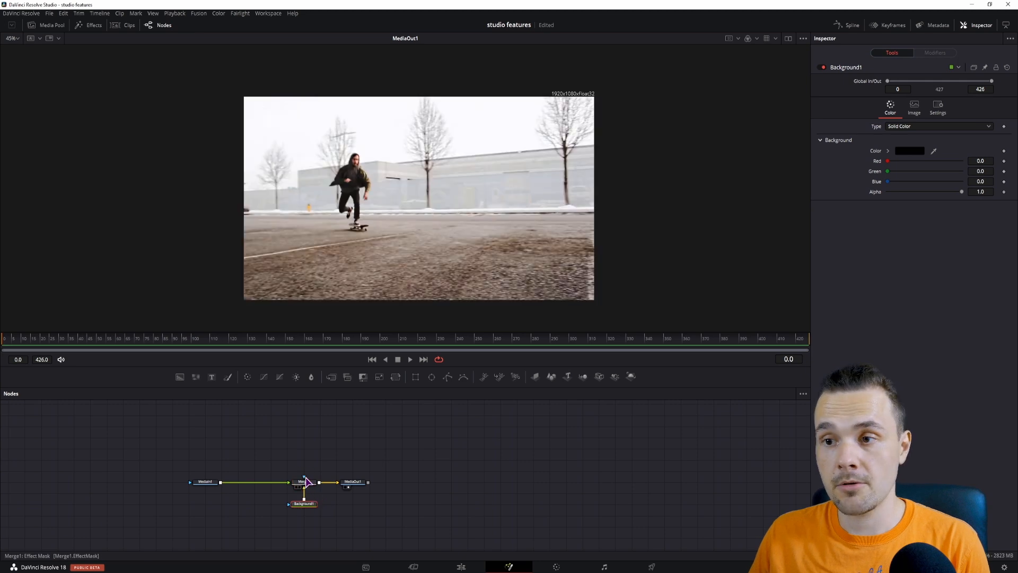
Make the Background node fully transparent by setting its alpha to 0.
{"action": "left_click", "coordinate": [310, 486]}
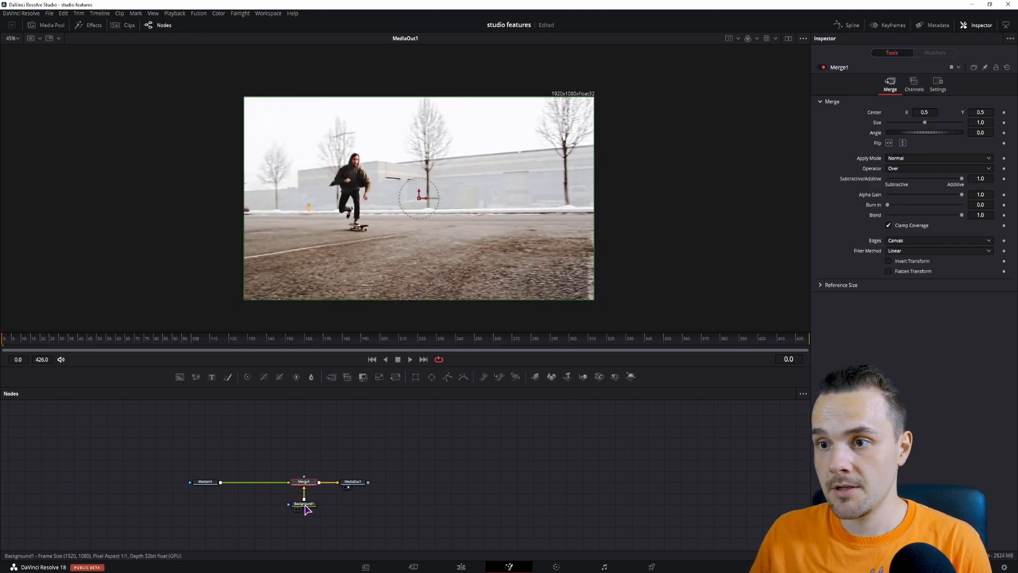
{"action": "left_click", "coordinate": [306, 508]}
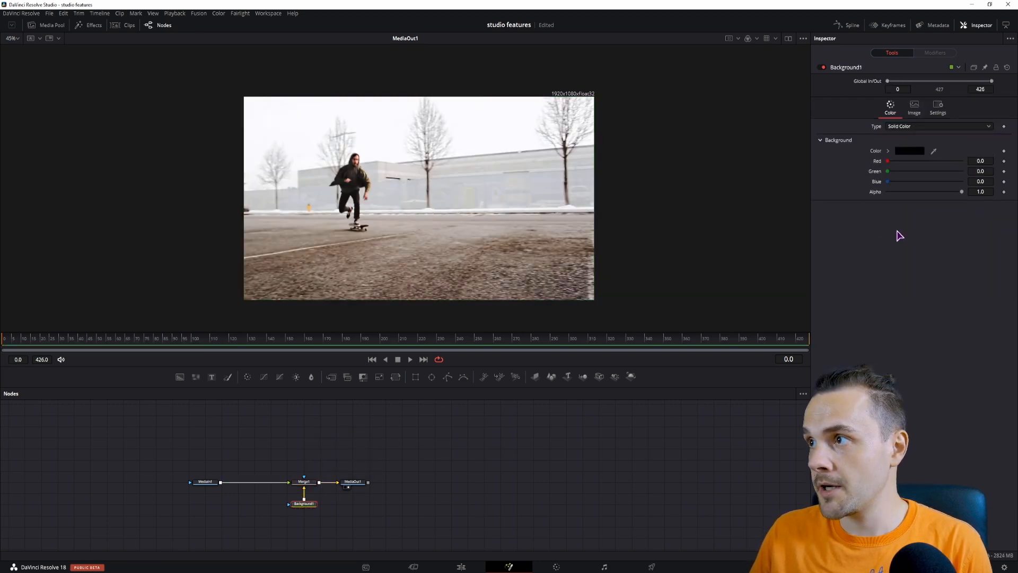
{"action": "left_click_drag", "start_coordinate": [964, 194], "coordinate": [877, 195]}
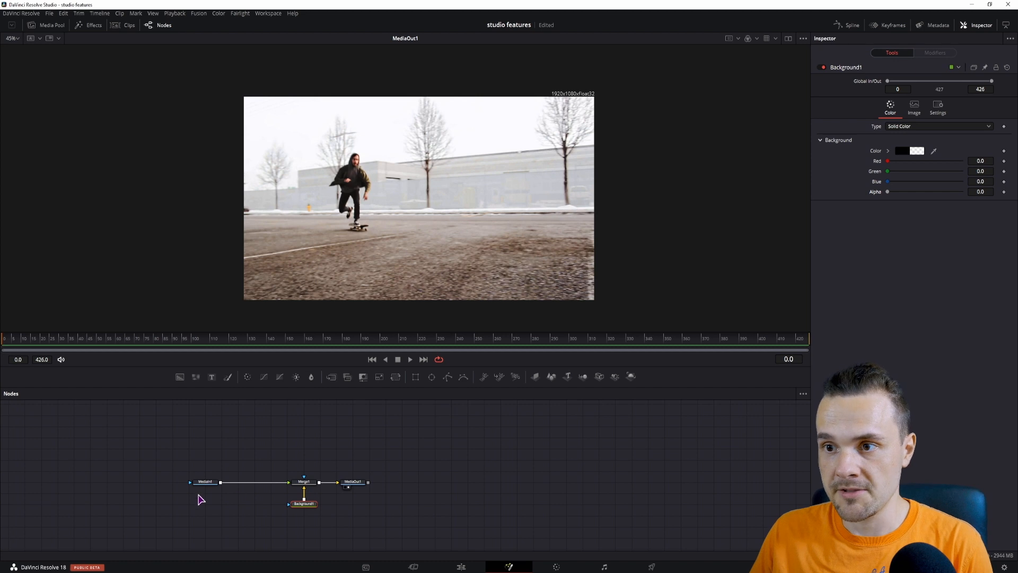
Try moving and shrinking the clip with the Merge node's Center and Size, restoring both to their defaults.
{"action": "left_click", "coordinate": [305, 482]}
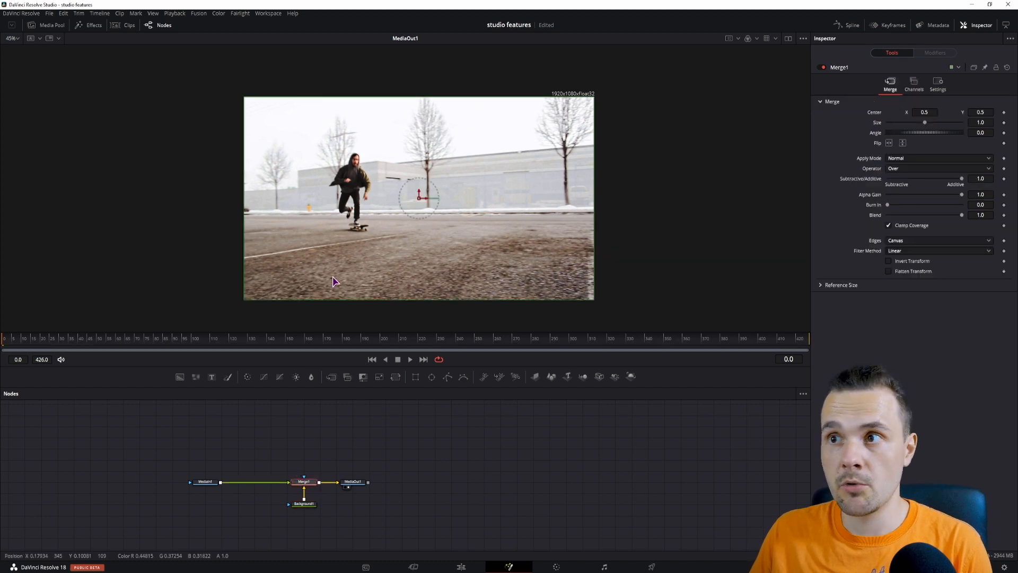
{"action": "left_click_drag", "start_coordinate": [425, 202], "coordinate": [506, 202]}
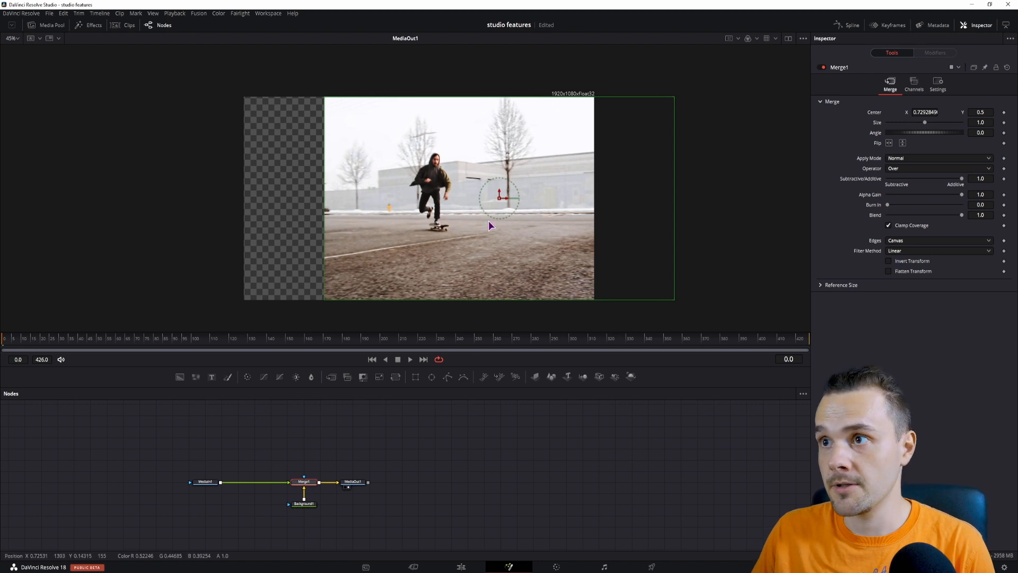
{"action": "key", "text": "ctrl+z"}
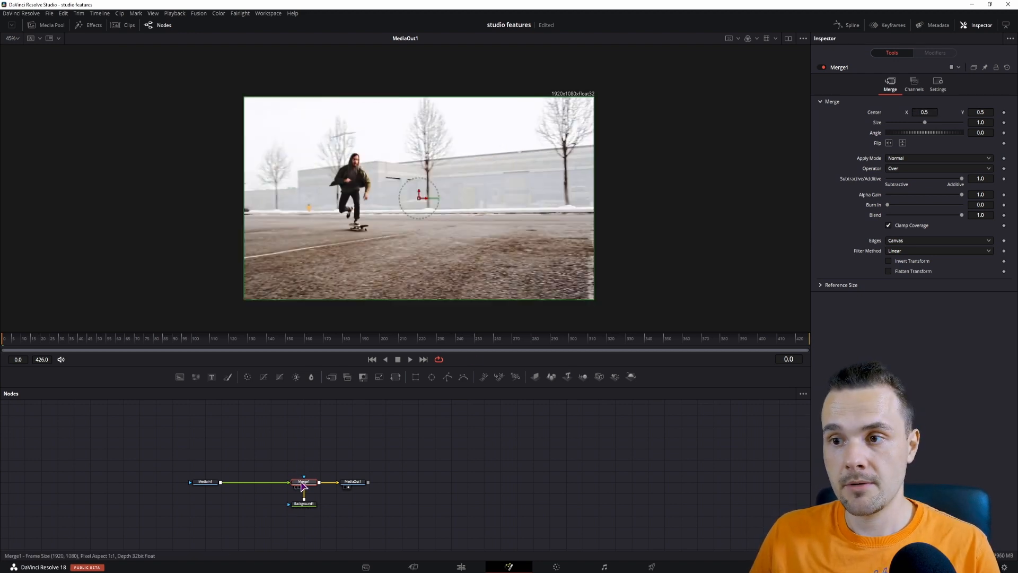
{"action": "left_click_drag", "start_coordinate": [924, 112], "coordinate": [896, 127]}
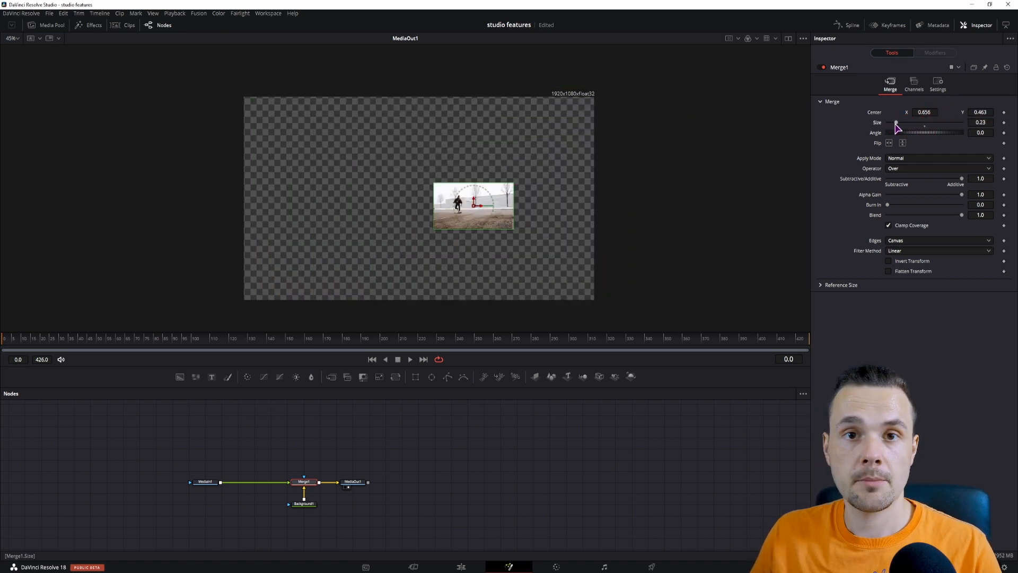
{"action": "double_click", "coordinate": [879, 122]}
{"action": "double_click", "coordinate": [876, 111]}
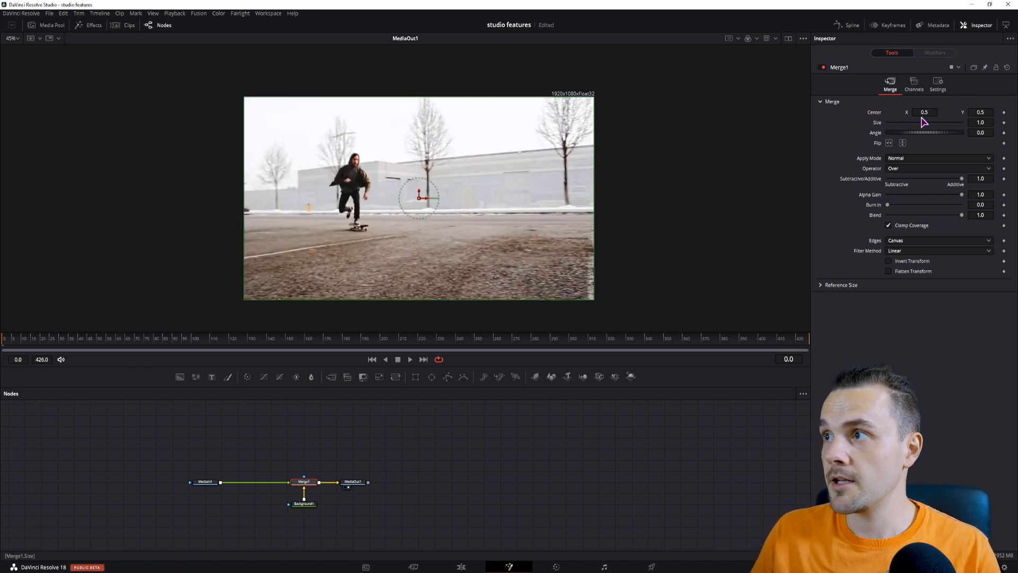
Try placing the clip in the frame's lower-left corner at size 0.33 through the Merge node, then reset Size and Center.
{"action": "left_click_drag", "start_coordinate": [918, 122], "coordinate": [903, 125]}
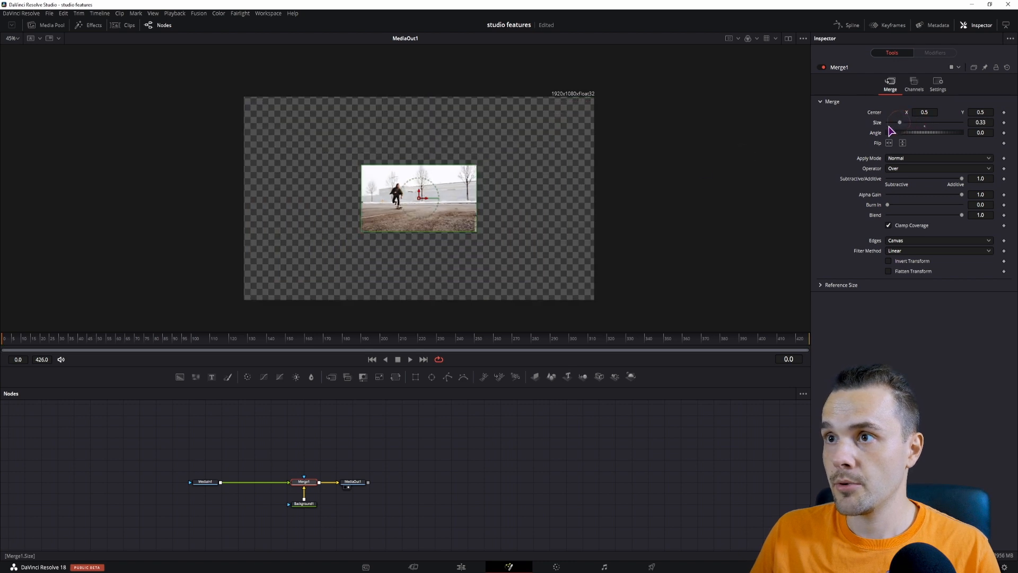
{"action": "left_click_drag", "start_coordinate": [420, 200], "coordinate": [303, 269]}
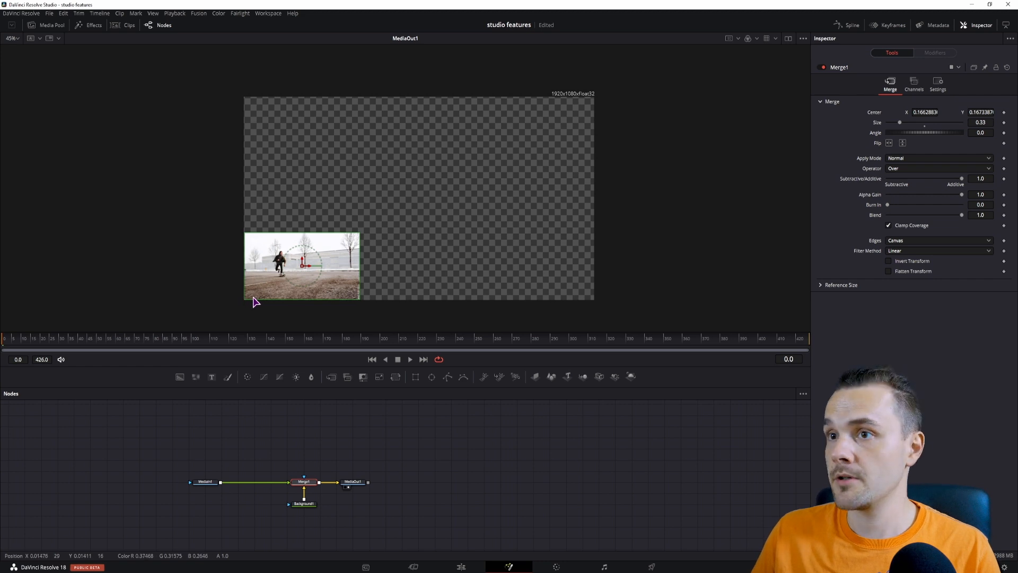
{"action": "left_click_drag", "start_coordinate": [900, 123], "coordinate": [925, 122]}
{"action": "double_click", "coordinate": [875, 112]}
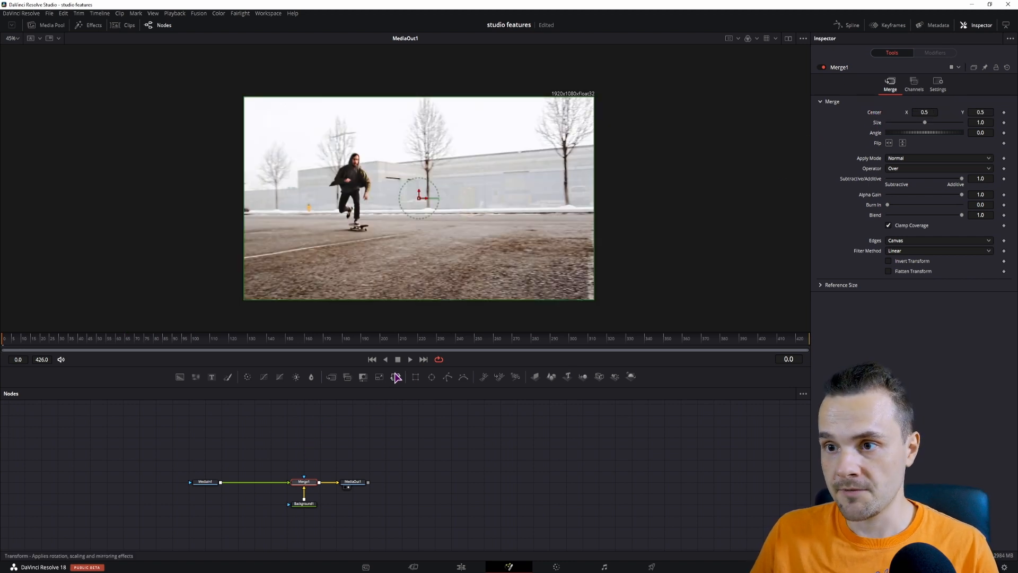
Insert a Transform node between the media input and the Merge node.
{"action": "left_click", "coordinate": [386, 401]}
Try shifting and scaling the clip with the Transform node's Center and Size, then reset both values.
{"action": "left_click", "coordinate": [913, 112]}
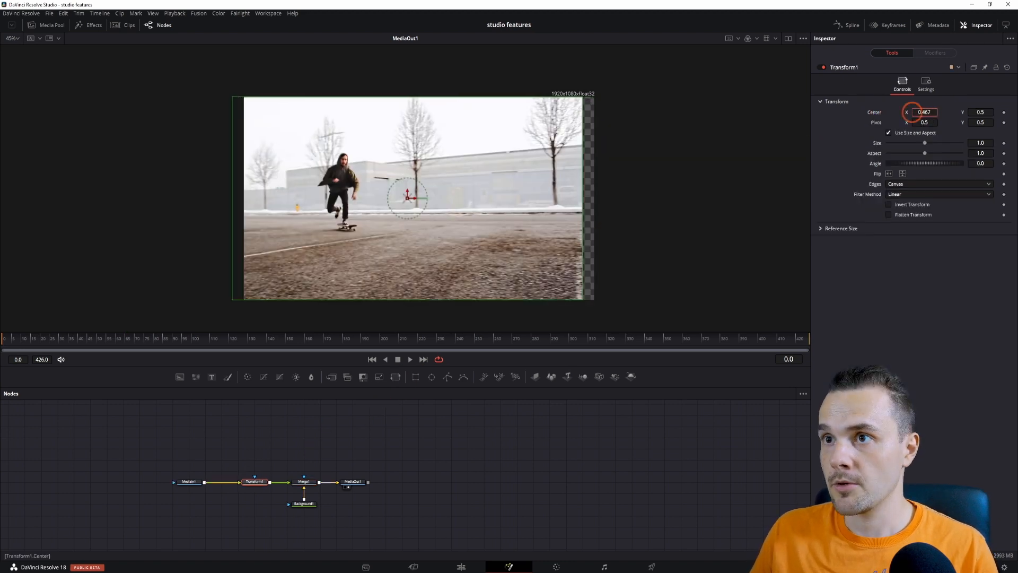
{"action": "left_click_drag", "start_coordinate": [913, 113], "coordinate": [966, 112]}
{"action": "left_click_drag", "start_coordinate": [925, 143], "coordinate": [994, 116]}
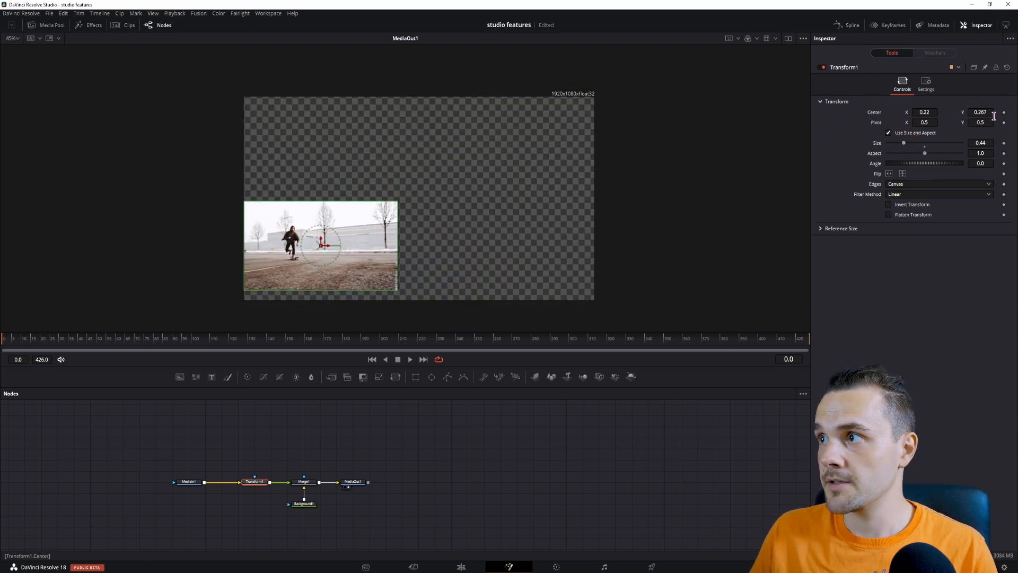
{"action": "mouse_move", "coordinate": [903, 143]}
{"action": "left_mouse_down"}
{"action": "mouse_move", "coordinate": [937, 143]}
{"action": "mouse_move", "coordinate": [898, 145]}
{"action": "mouse_move", "coordinate": [929, 149]}
{"action": "mouse_move", "coordinate": [905, 154]}
{"action": "left_mouse_up"}
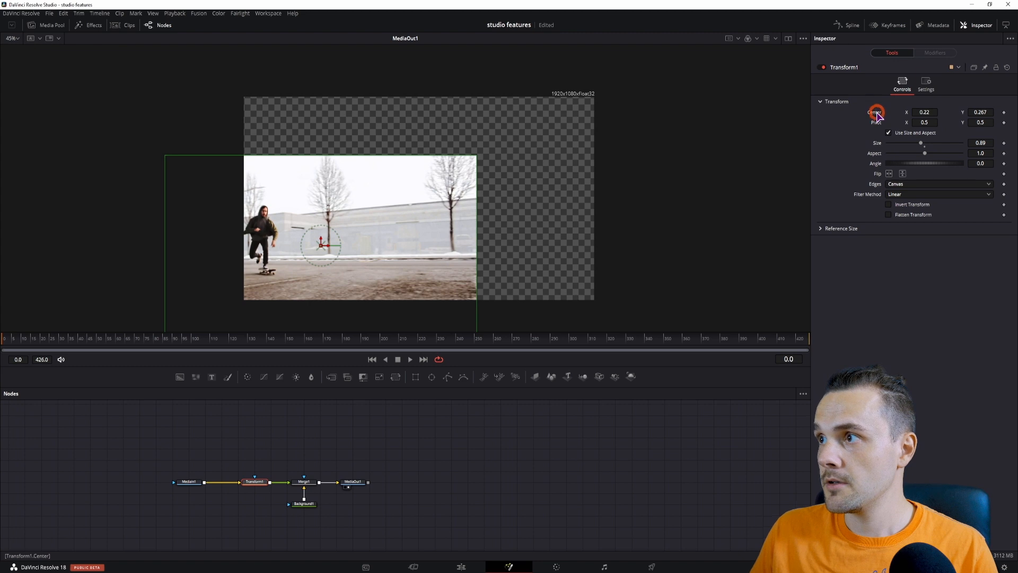
{"action": "double_click", "coordinate": [876, 114]}
{"action": "double_click", "coordinate": [877, 145]}
Scale the clip to 0.19 in the Transform node and set its Pivot to X 0, Y 0.
{"action": "left_click_drag", "start_coordinate": [929, 147], "coordinate": [896, 147]}
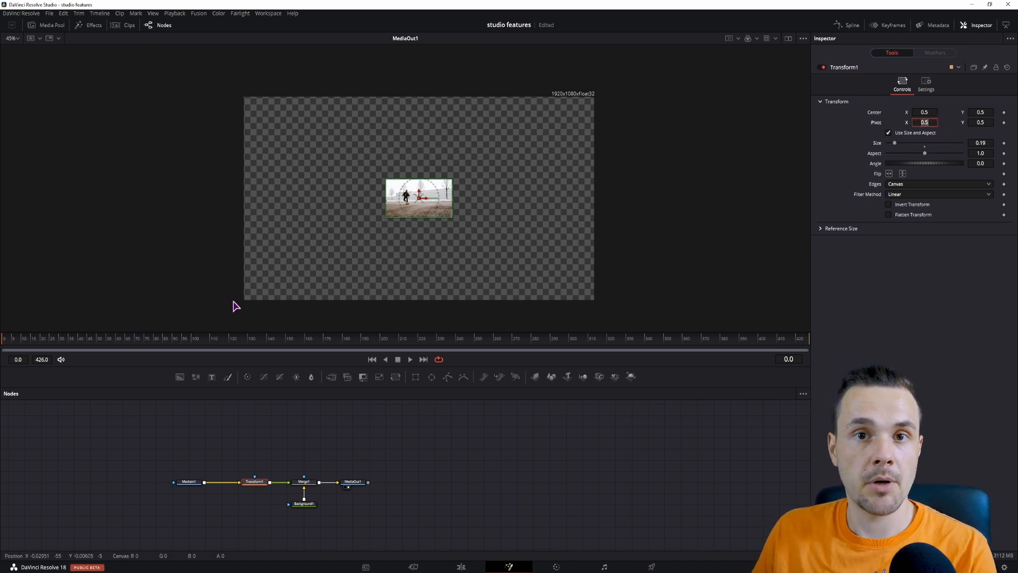
{"action": "type", "text": "0"}
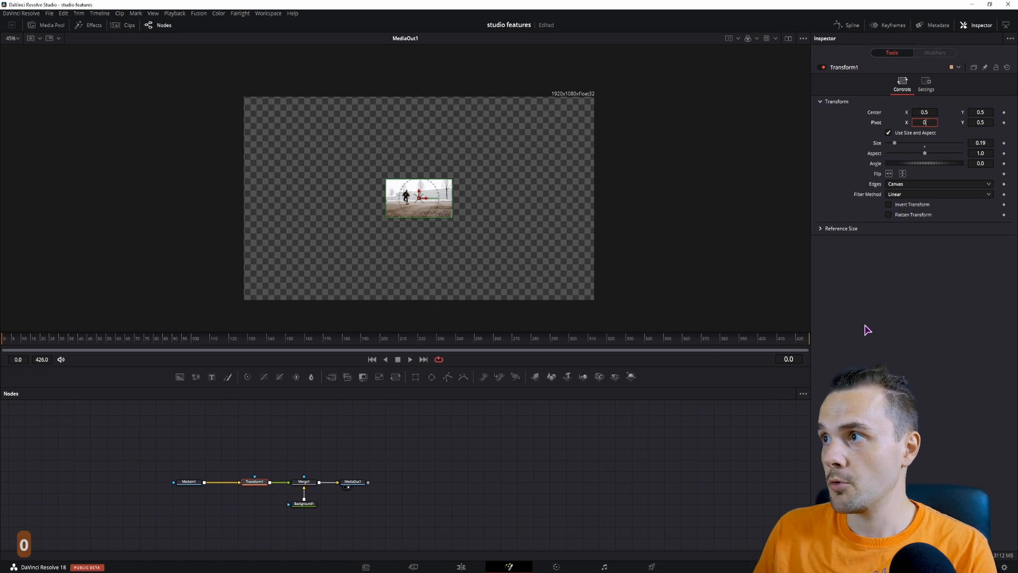
{"action": "left_click", "coordinate": [980, 122]}
{"action": "type", "text": "0"}
{"action": "left_click", "coordinate": [941, 295]}
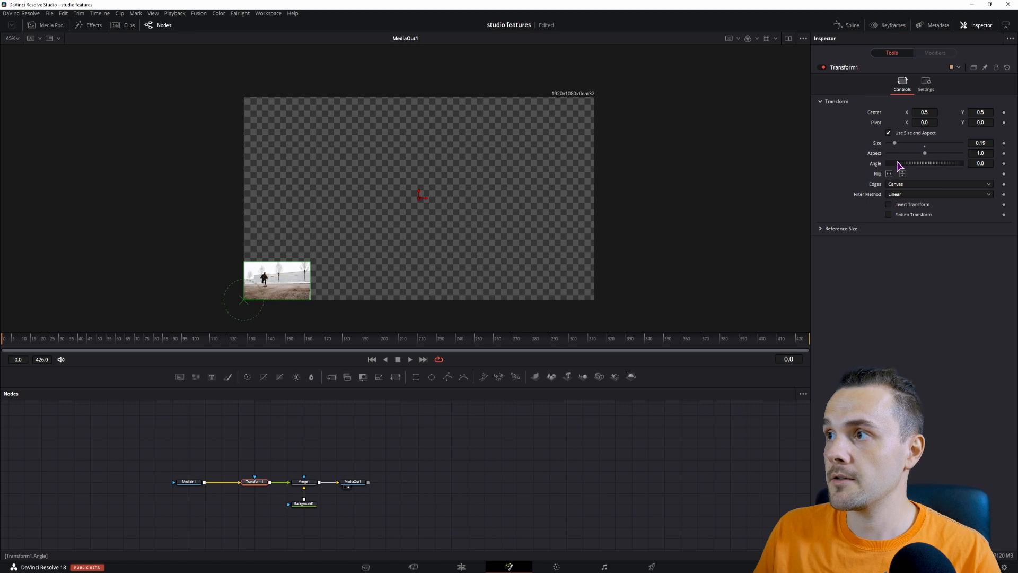
Keyframe the Transform node's Size at 0.14 on frame 48, 1.0 on frame 91 and 0.14 on frame 130.
{"action": "left_click_drag", "start_coordinate": [893, 145], "coordinate": [921, 149]}
{"action": "left_click", "coordinate": [96, 345]}
{"action": "left_click", "coordinate": [1004, 143]}
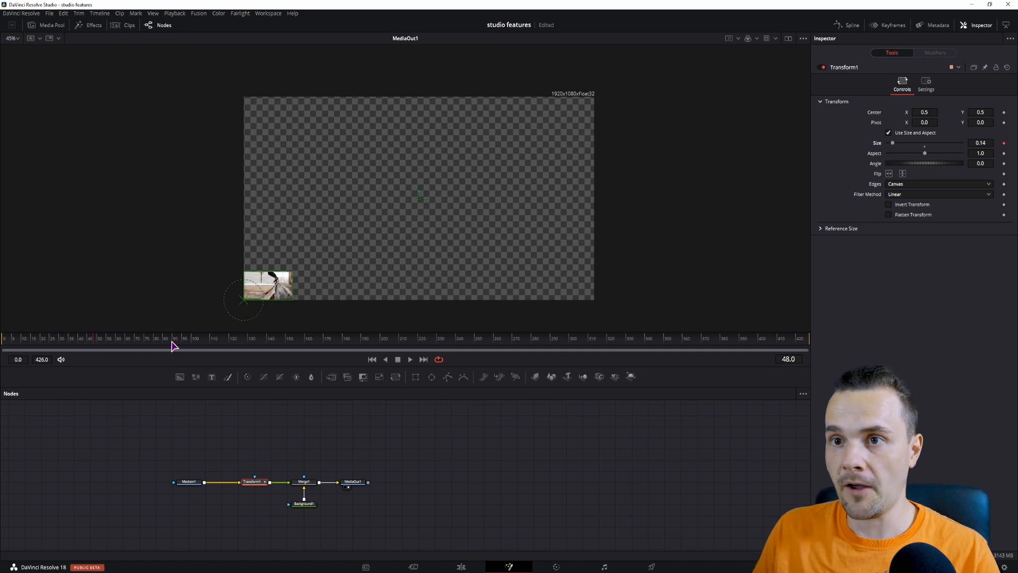
{"action": "left_click", "coordinate": [176, 339]}
{"action": "double_click", "coordinate": [925, 145]}
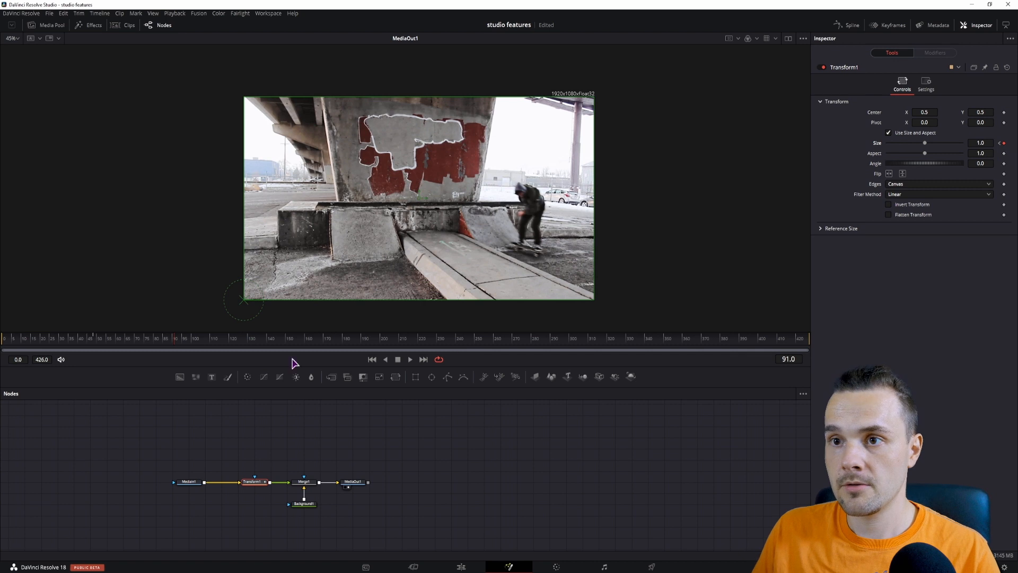
{"action": "left_click_drag", "start_coordinate": [238, 343], "coordinate": [247, 342]}
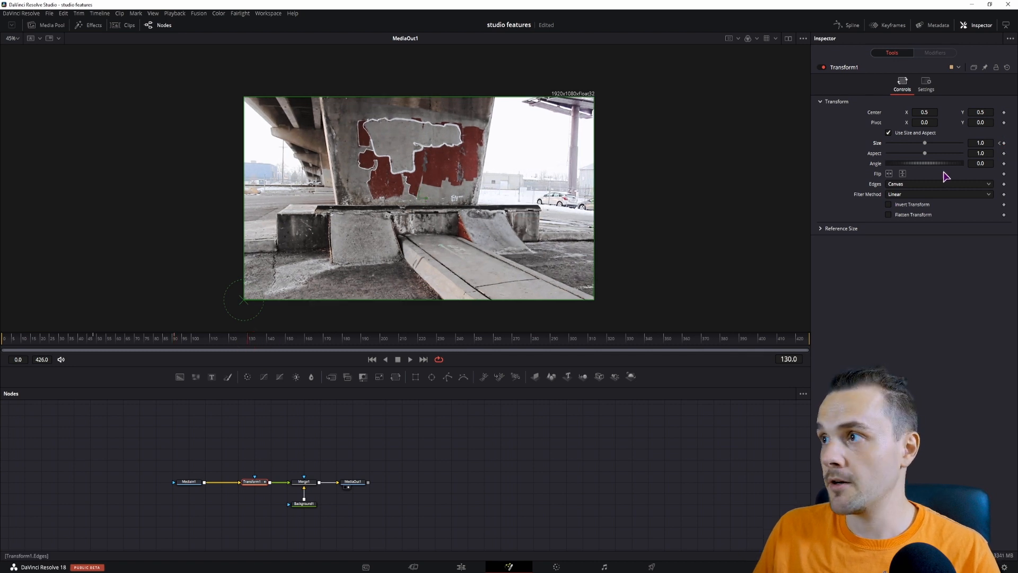
{"action": "left_click_drag", "start_coordinate": [925, 143], "coordinate": [893, 144]}
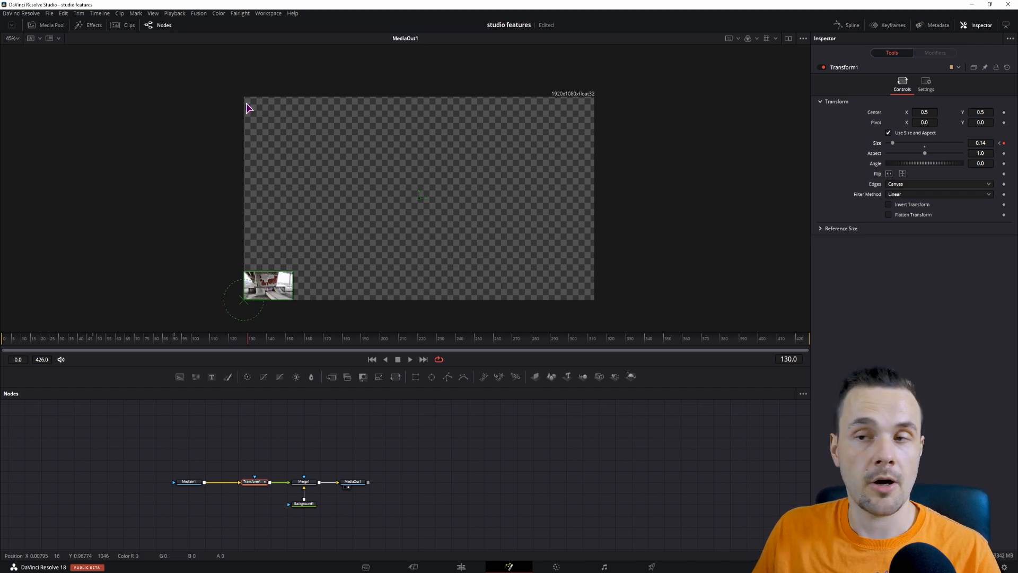
Keyframe the Transform node's Pivot Y at 1.0 on frame 130 and 0.0 on frame 91.
{"action": "left_click", "coordinate": [989, 123]}
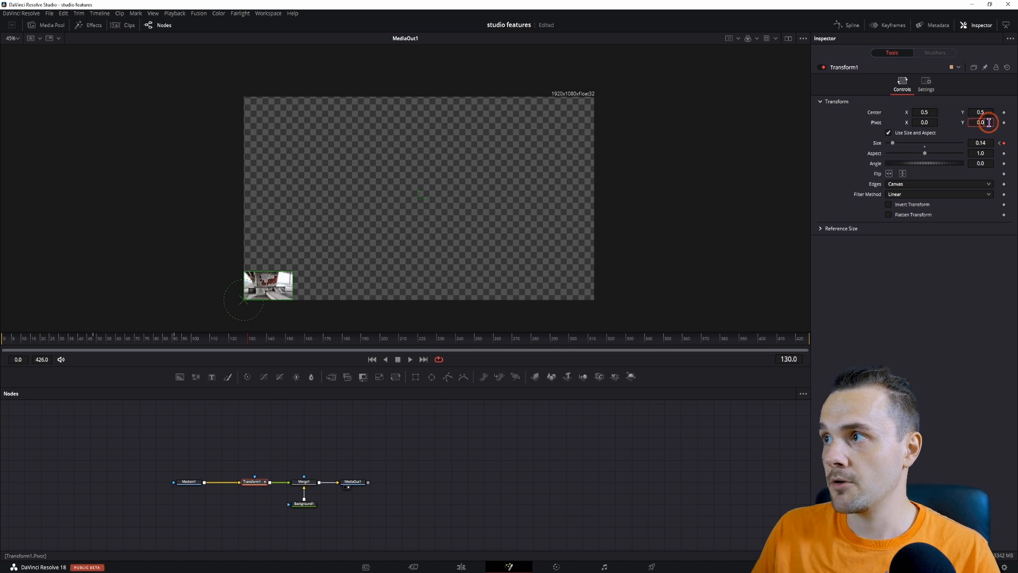
{"action": "type", "text": "1"}
{"action": "key", "text": "Return"}
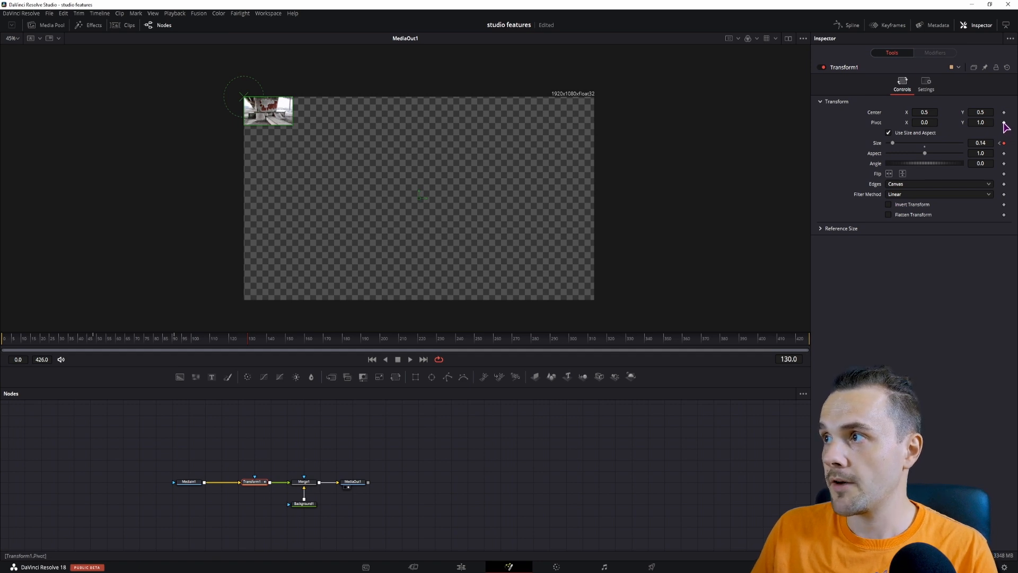
{"action": "left_click", "coordinate": [1003, 123]}
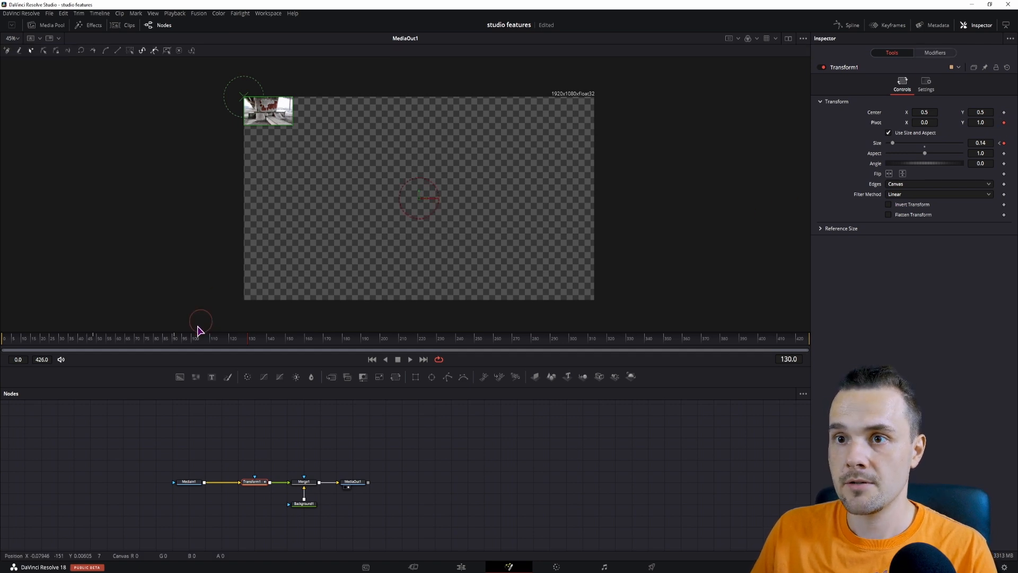
{"action": "left_click", "coordinate": [175, 338]}
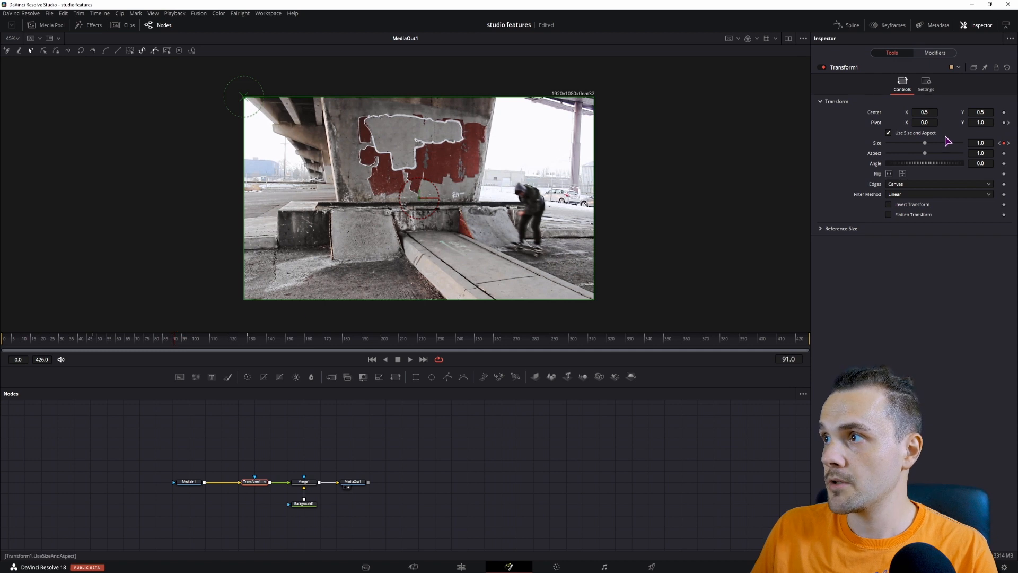
{"action": "type", "text": "0"}
{"action": "left_click", "coordinate": [952, 318]}
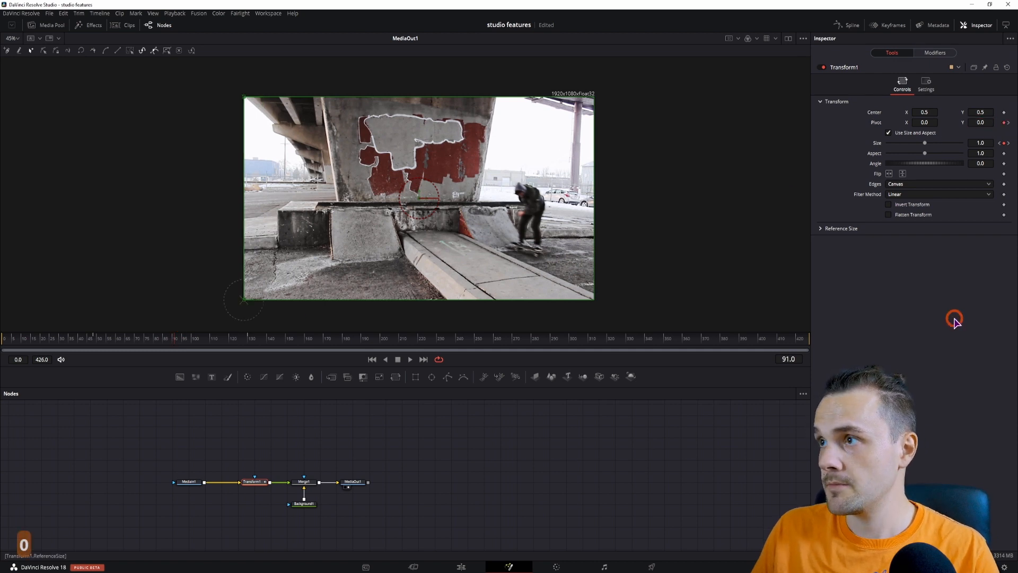
Set the Transform node's Pivot Y to 1.0 on frame 92 and scrub through the scale-out to frame 126.
{"action": "left_click_drag", "start_coordinate": [246, 350], "coordinate": [178, 347]}
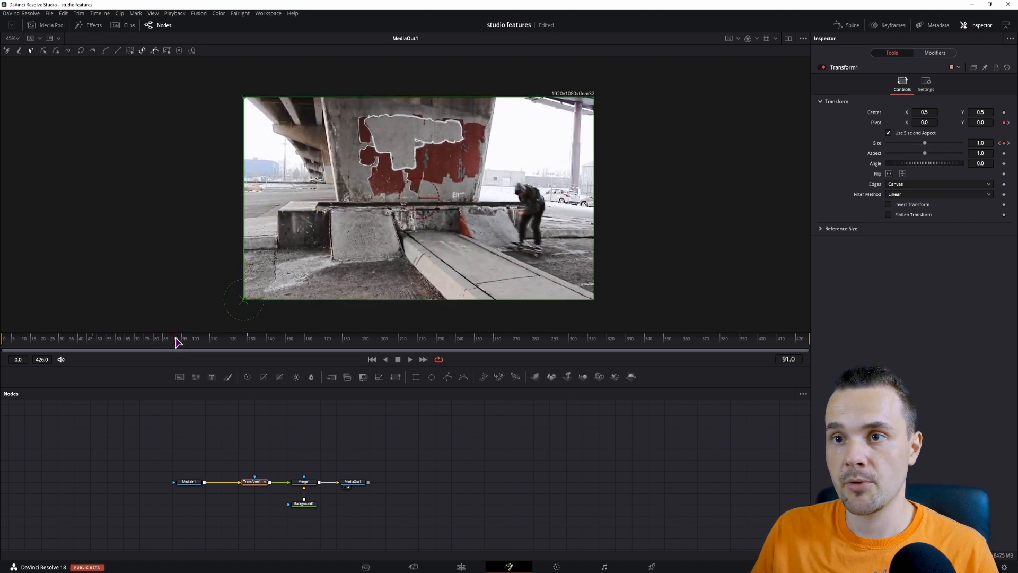
{"action": "mouse_move", "coordinate": [175, 346]}
{"action": "left_mouse_down"}
{"action": "mouse_move", "coordinate": [216, 345]}
{"action": "mouse_move", "coordinate": [176, 347]}
{"action": "left_mouse_up"}
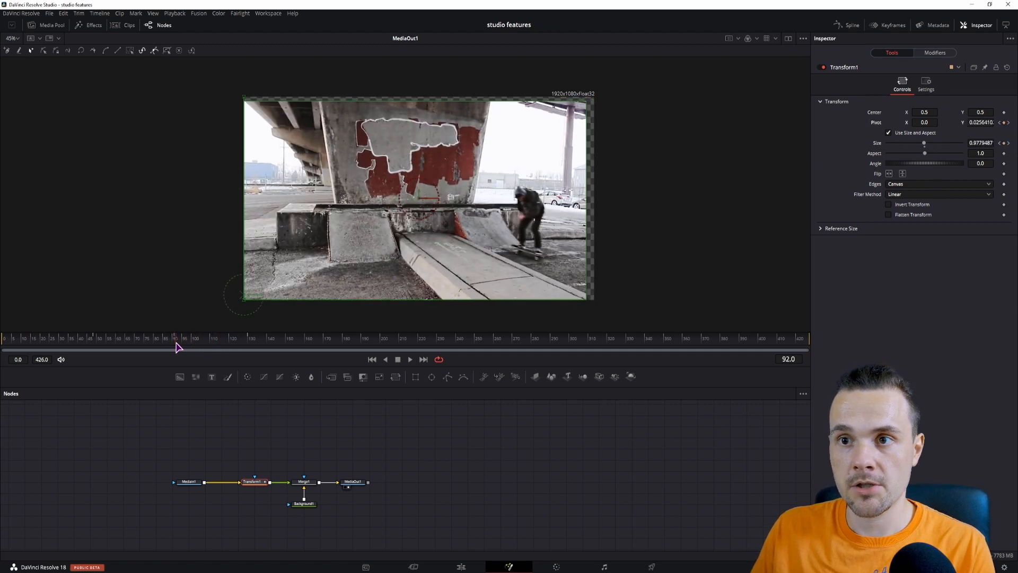
{"action": "double_click", "coordinate": [983, 123]}
{"action": "type", "text": "1"}
{"action": "left_click", "coordinate": [246, 349]}
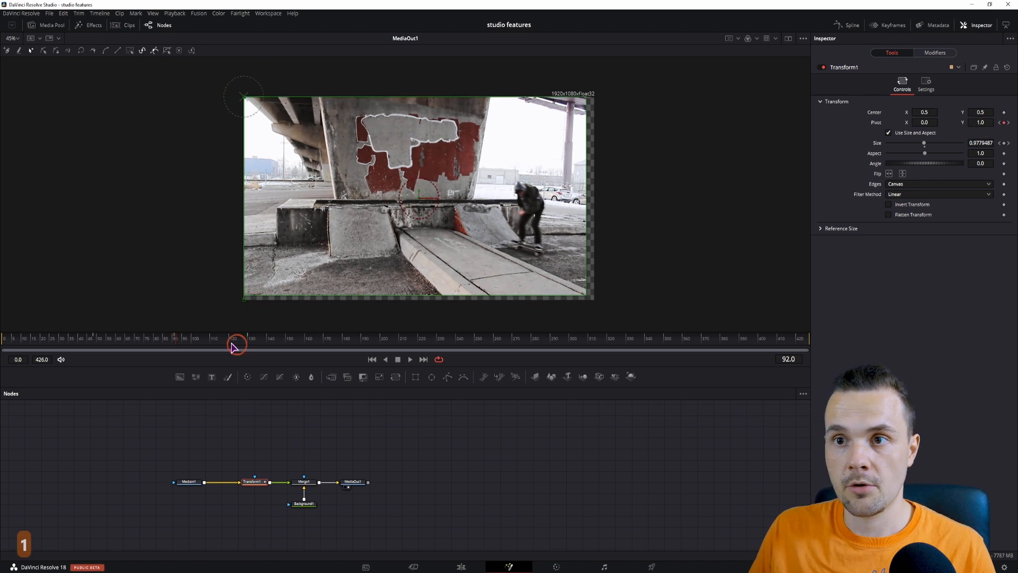
{"action": "left_click_drag", "start_coordinate": [176, 343], "coordinate": [240, 342]}
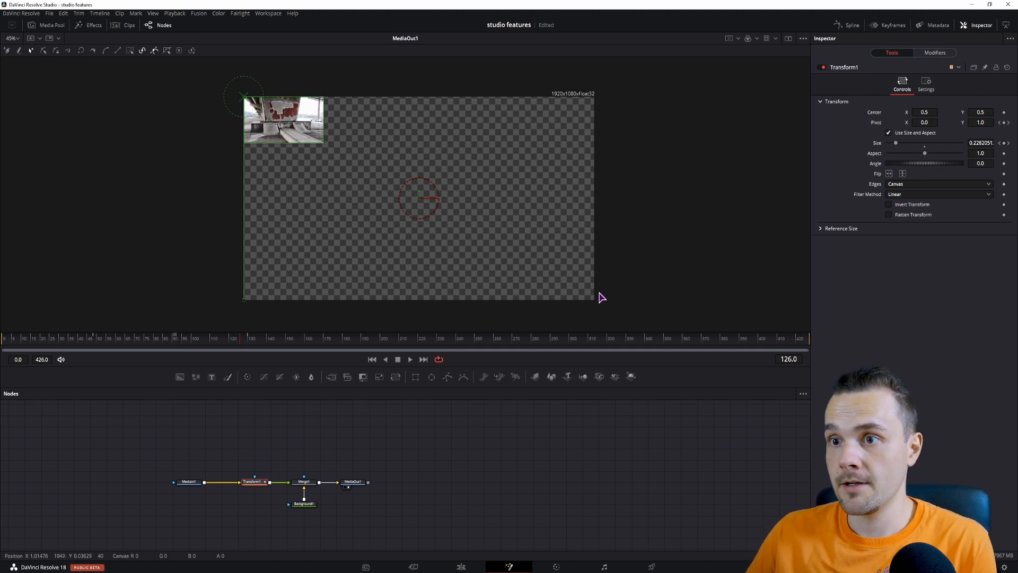
Add an unconnected Custom Tool node to the composition and hide its number controls.
{"action": "left_click", "coordinate": [398, 442]}
{"action": "key", "text": "ctrl+space"}
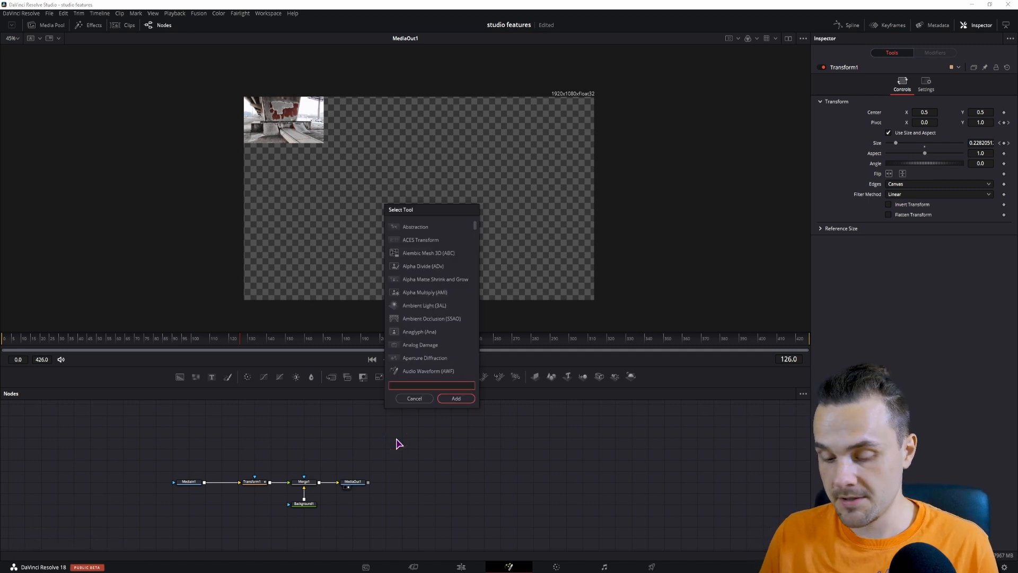
{"action": "type", "text": "custom tool"}
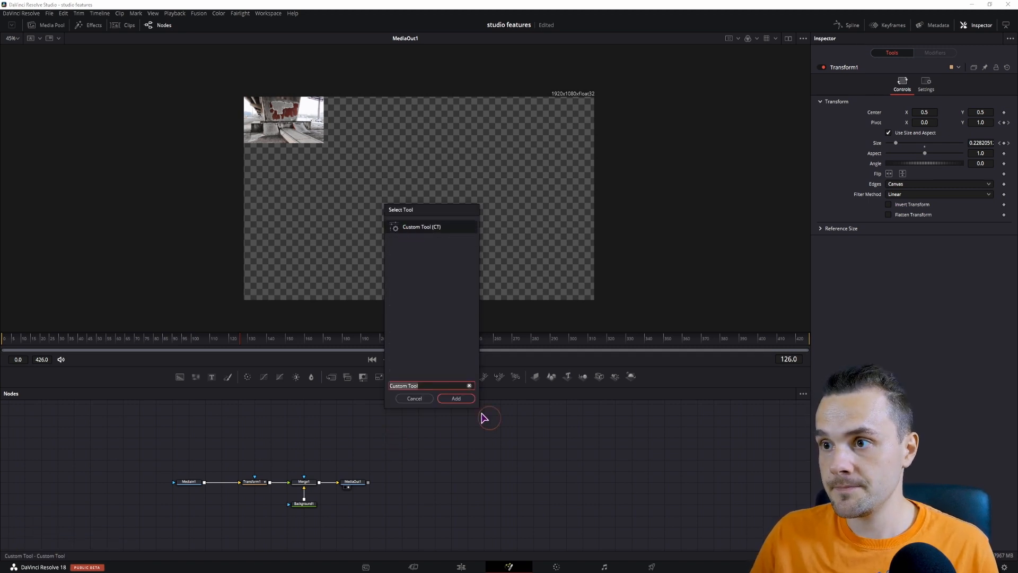
{"action": "left_click", "coordinate": [456, 398]}
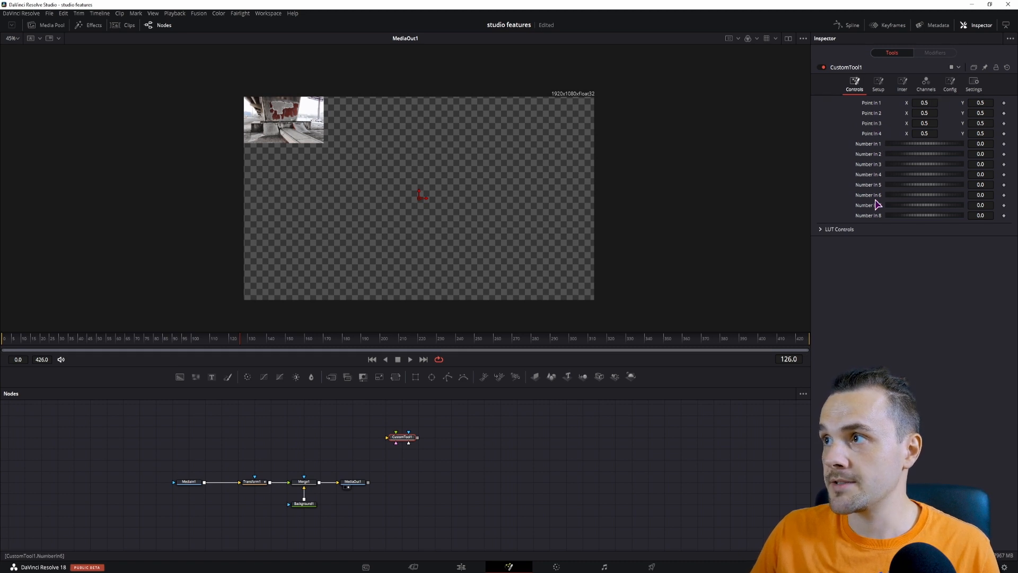
{"action": "left_click", "coordinate": [950, 84]}
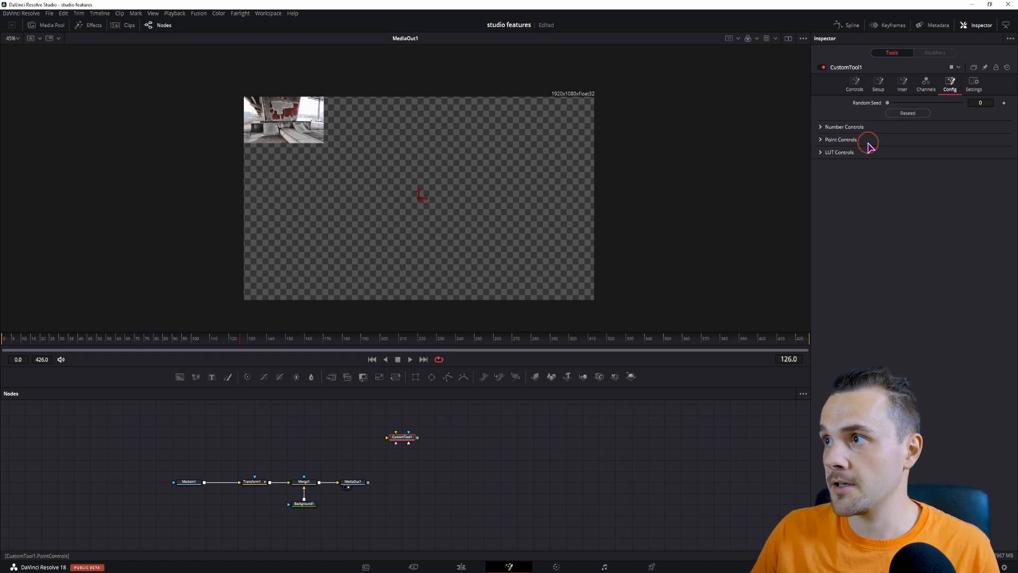
{"action": "left_click", "coordinate": [822, 127]}
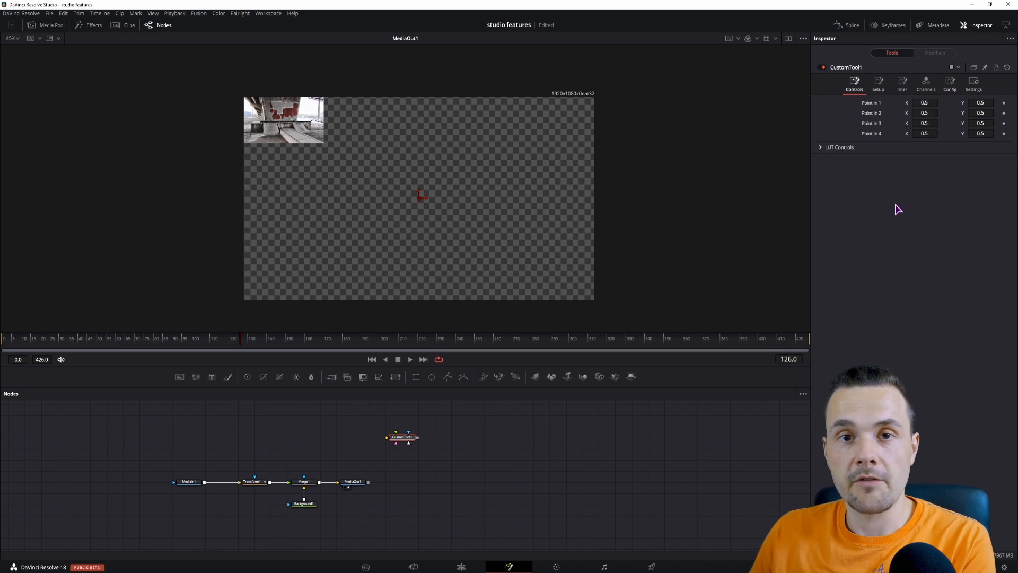
Set the Custom Tool's Point In 1 to X 0, Y 0 and Point In 2 to X 0, Y 1.
{"action": "double_click", "coordinate": [928, 103]}
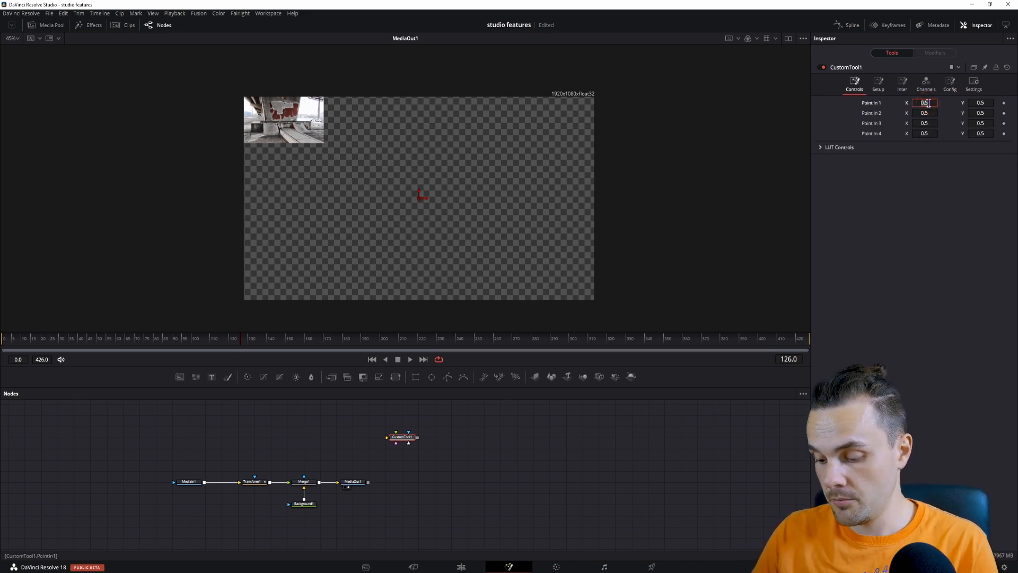
{"action": "type", "text": "0"}
{"action": "double_click", "coordinate": [988, 102]}
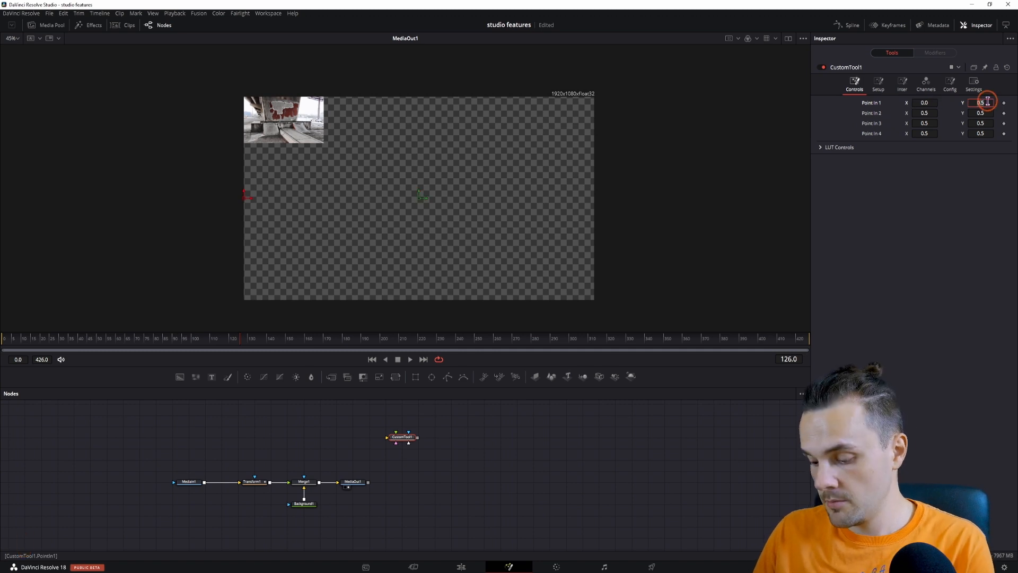
{"action": "type", "text": "0"}
{"action": "double_click", "coordinate": [924, 113]}
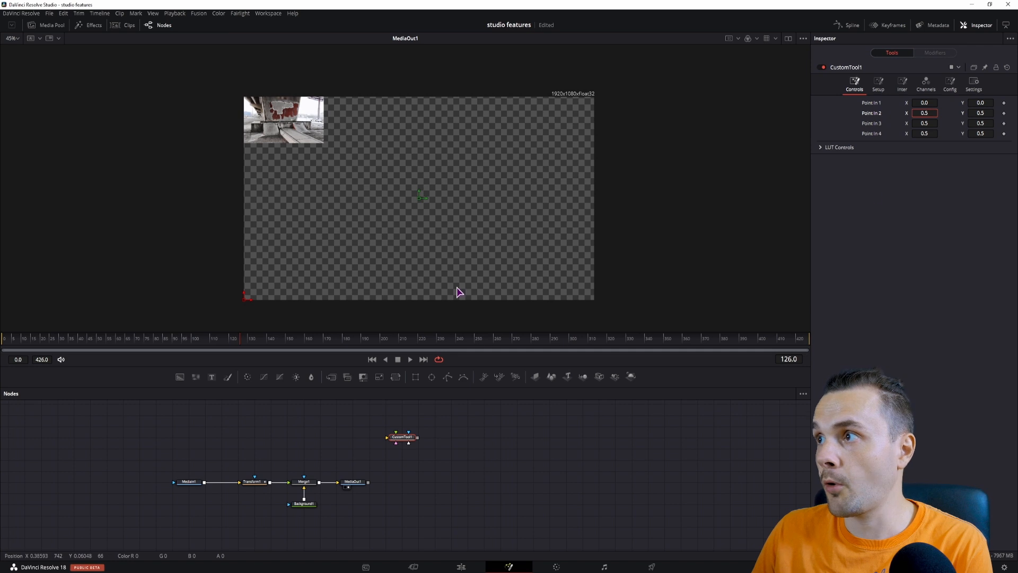
{"action": "double_click", "coordinate": [933, 112]}
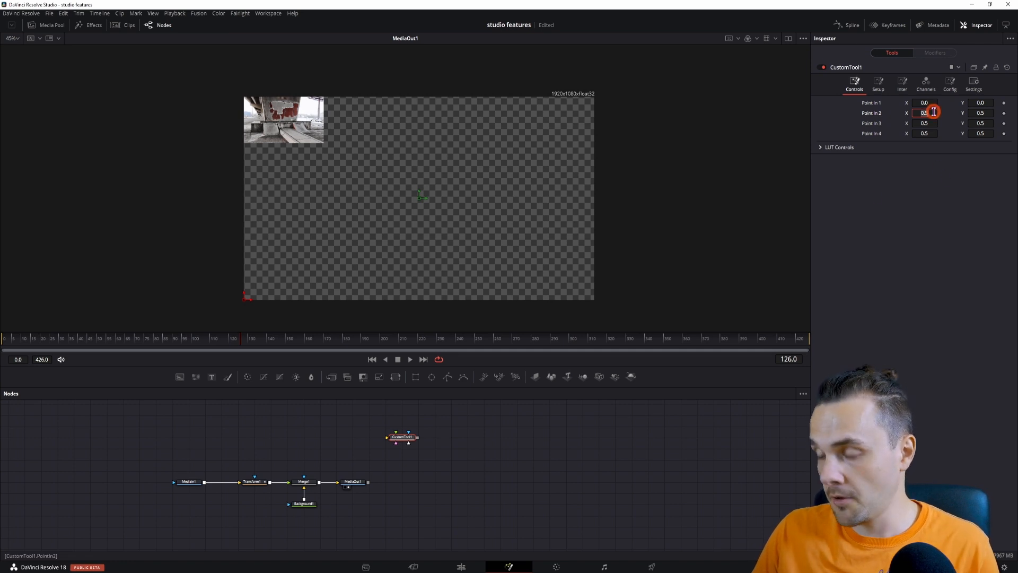
{"action": "type", "text": "0"}
{"action": "left_click", "coordinate": [984, 114]}
Set the Custom Tool's Point In 3 to X 1, Y 0 and Point In 4 to X 1, Y 1.
{"action": "left_click", "coordinate": [983, 123]}
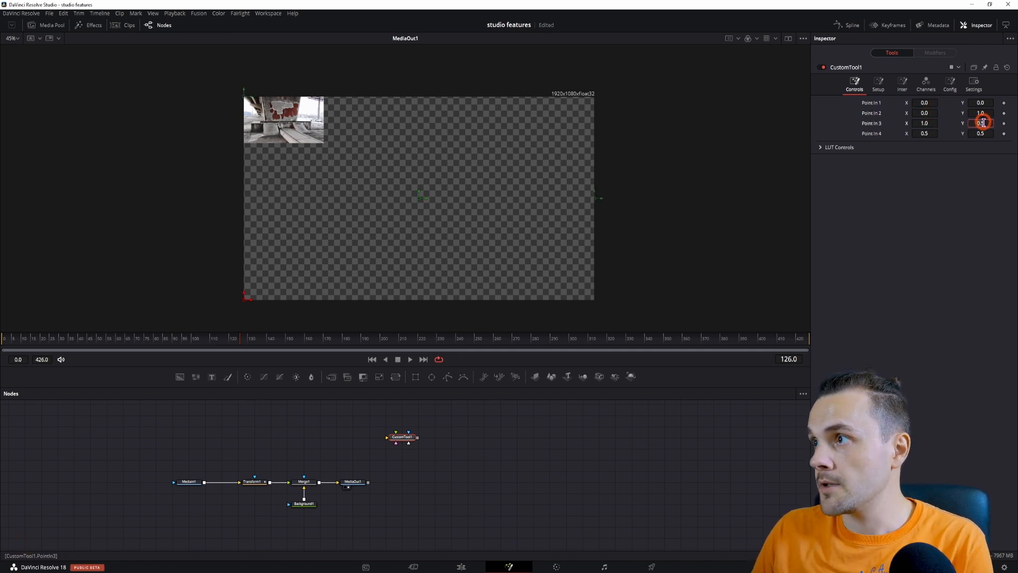
{"action": "type", "text": "0"}
{"action": "left_click", "coordinate": [926, 133]}
{"action": "type", "text": "1"}
{"action": "left_click", "coordinate": [982, 133]}
{"action": "type", "text": "1"}
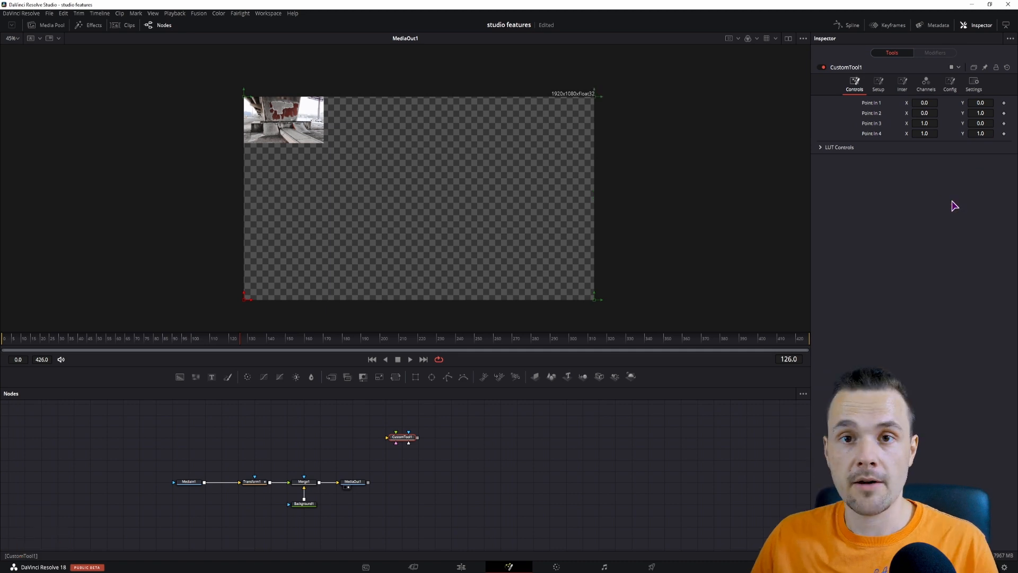
{"action": "left_click", "coordinate": [450, 437]}
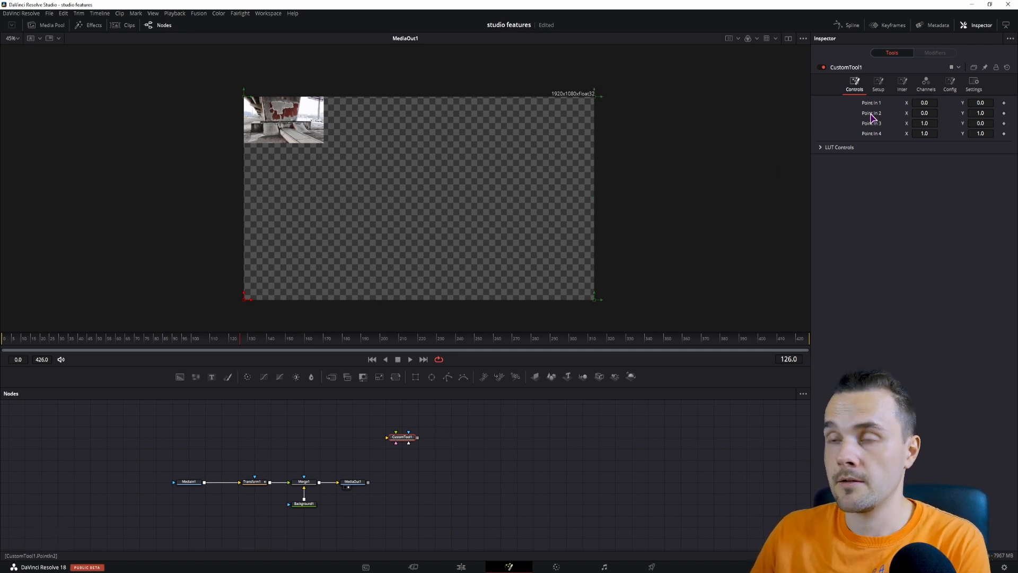
Turn the Transform node's Pivot into an expression.
{"action": "left_click", "coordinate": [260, 482]}
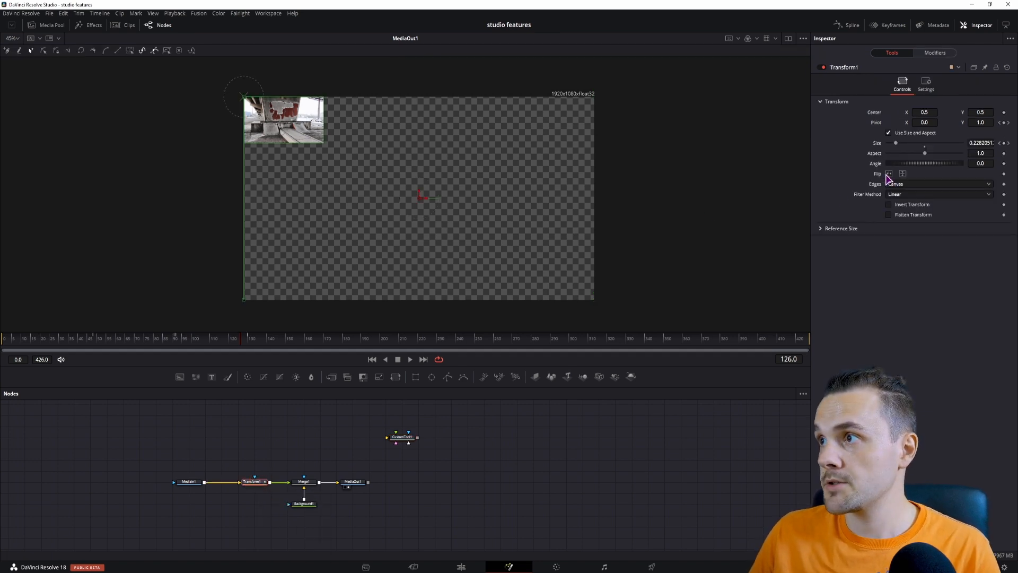
{"action": "left_click", "coordinate": [933, 123]}
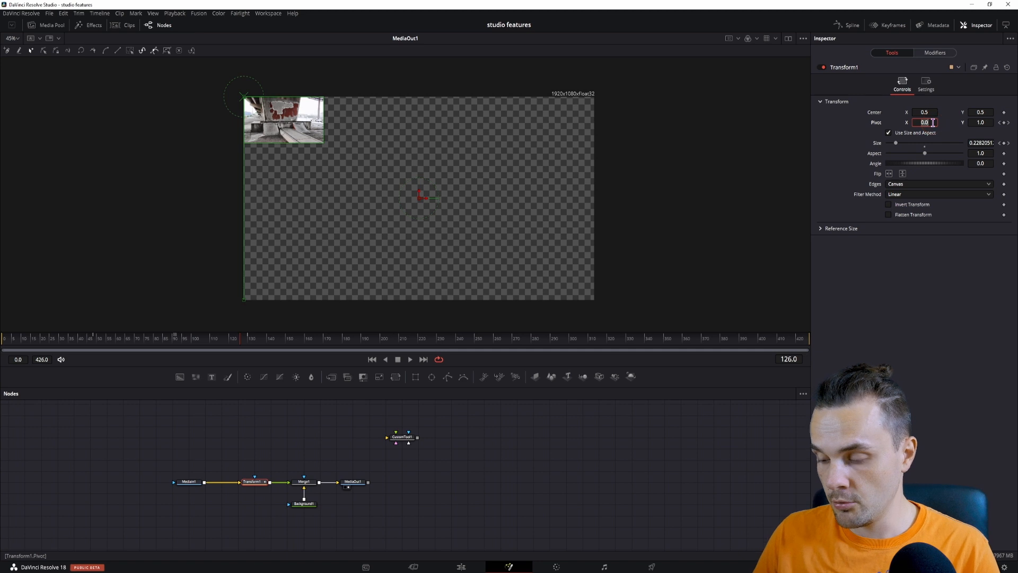
{"action": "type", "text": "-"}
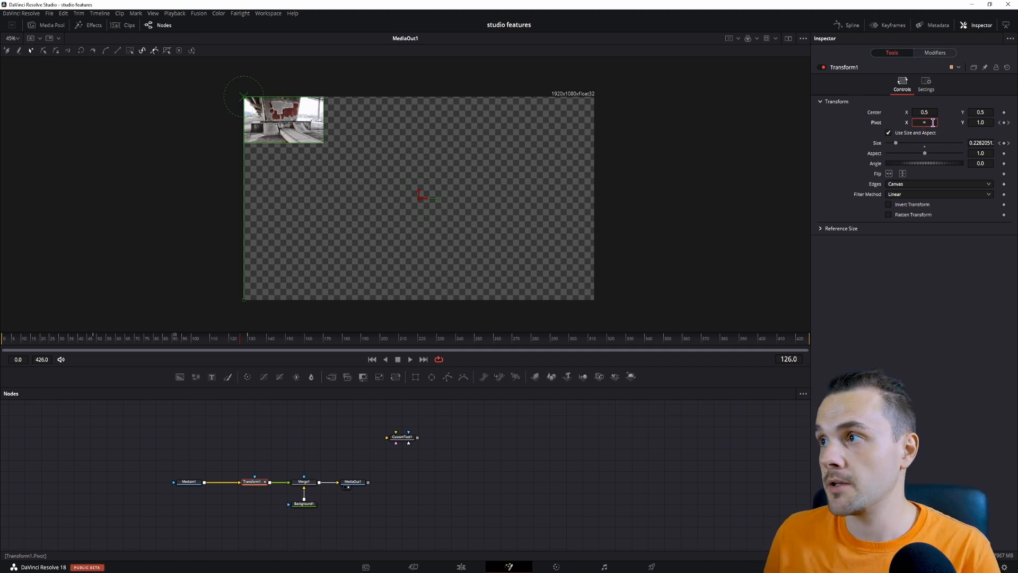
{"action": "key", "text": "Tab"}
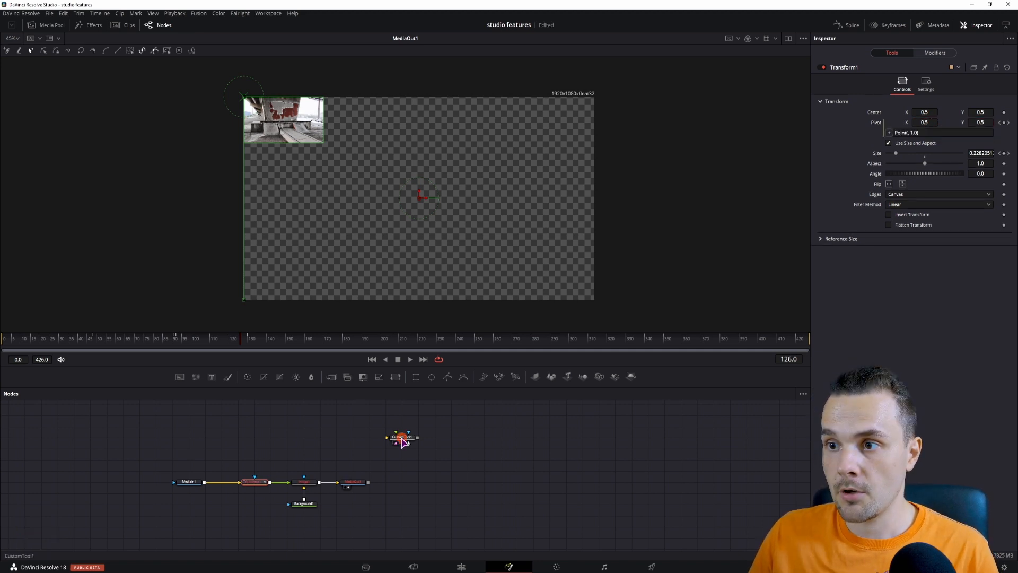
Pin the Custom Tool's controls in the Inspector and link the Transform's Pivot expression to Point In 1.
{"action": "left_click", "coordinate": [402, 438]}
{"action": "left_click", "coordinate": [985, 67]}
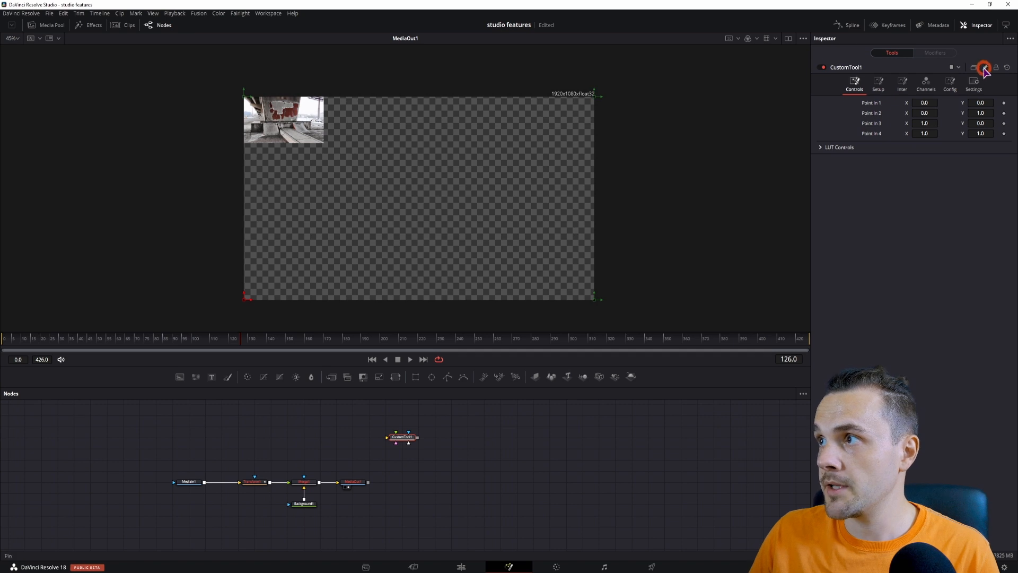
{"action": "left_click", "coordinate": [255, 482]}
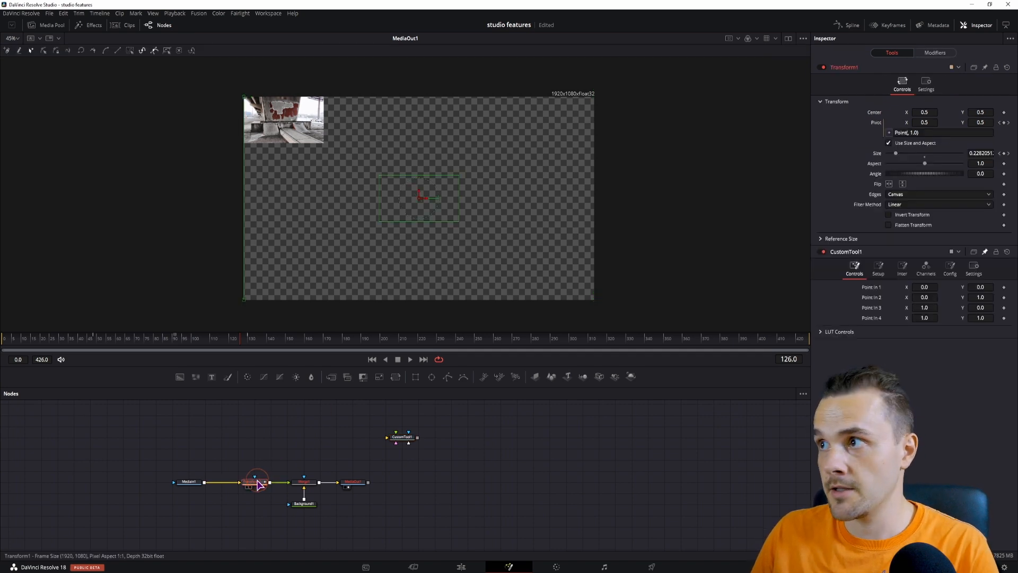
{"action": "left_click_drag", "start_coordinate": [889, 134], "coordinate": [875, 287]}
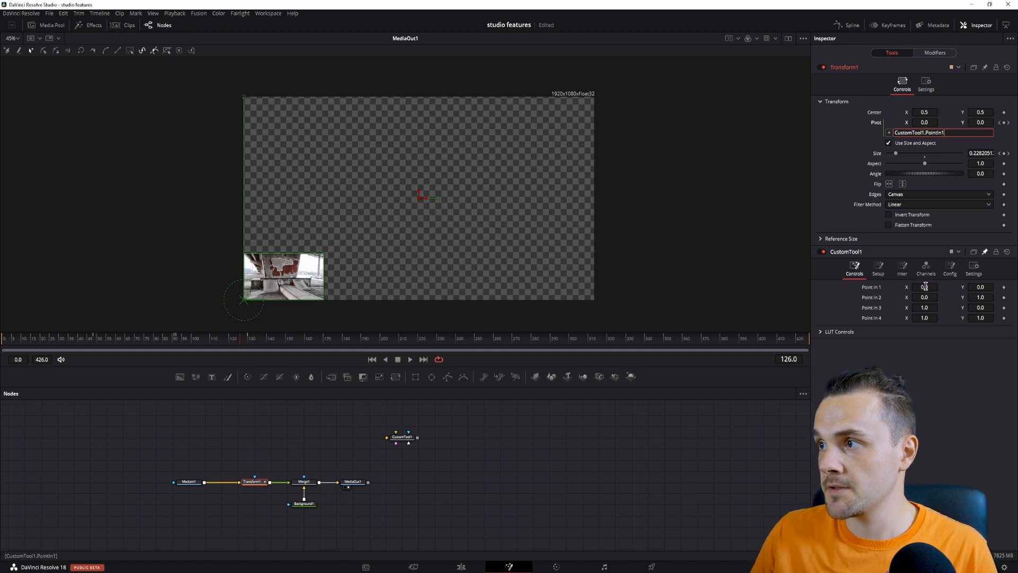
Replace the Transform's Pivot expression with CustomTool1.PointIn2.
{"action": "left_click", "coordinate": [889, 133]}
{"action": "left_click_drag", "start_coordinate": [888, 140], "coordinate": [874, 299]}
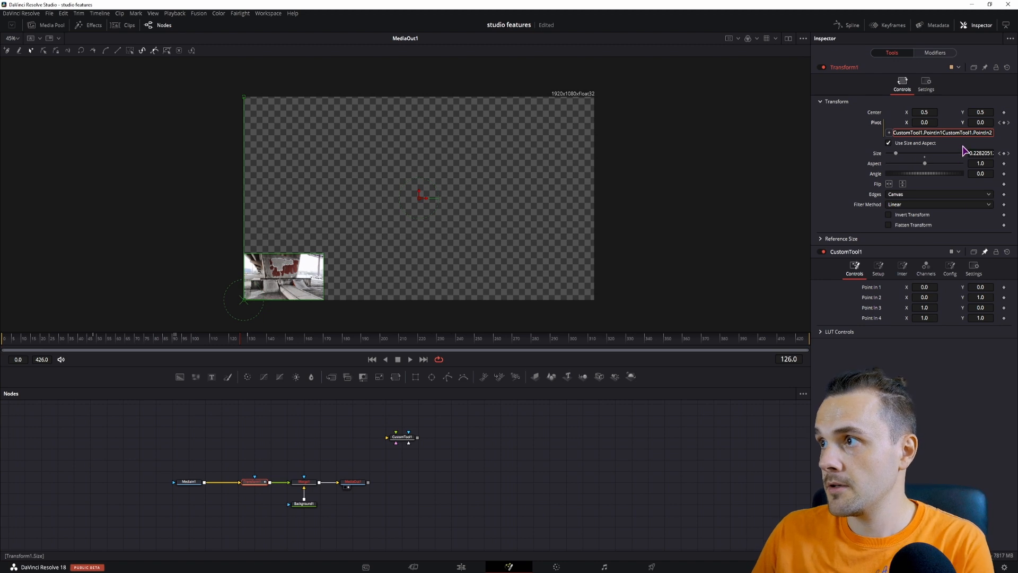
{"action": "left_click_drag", "start_coordinate": [937, 132], "coordinate": [841, 136]}
{"action": "key", "text": "BackSpace"}
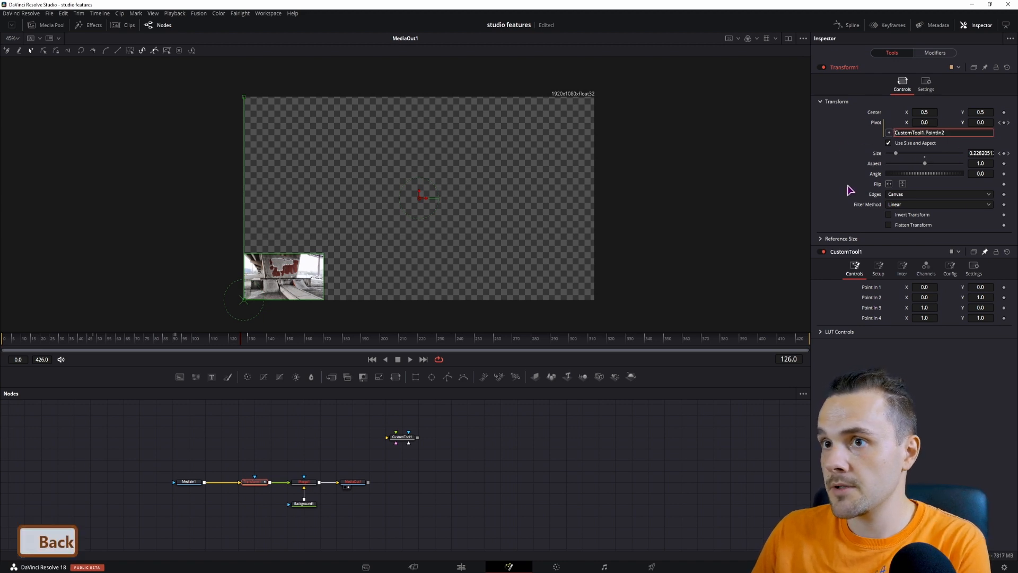
{"action": "left_click", "coordinate": [629, 466]}
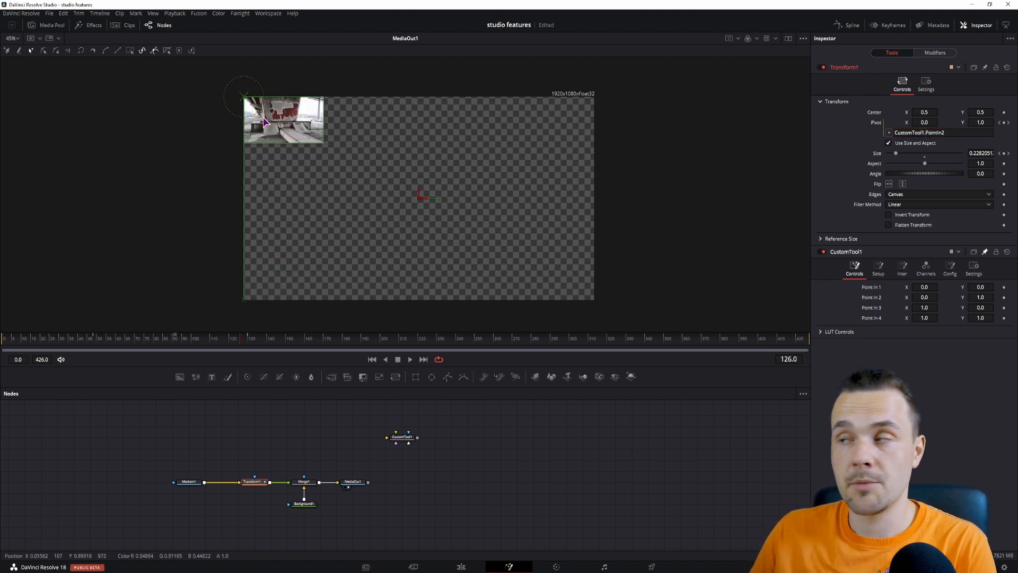
Point the Transform's Pivot expression to the Custom Tool's PointIn3, and replace it with CustomTool1.PointIn4.
{"action": "left_click", "coordinate": [949, 134]}
{"action": "key", "text": "BackSpace"}
{"action": "type", "text": "3"}
{"action": "left_click_drag", "start_coordinate": [958, 132], "coordinate": [871, 320]}
{"action": "key", "text": "BackSpace"}
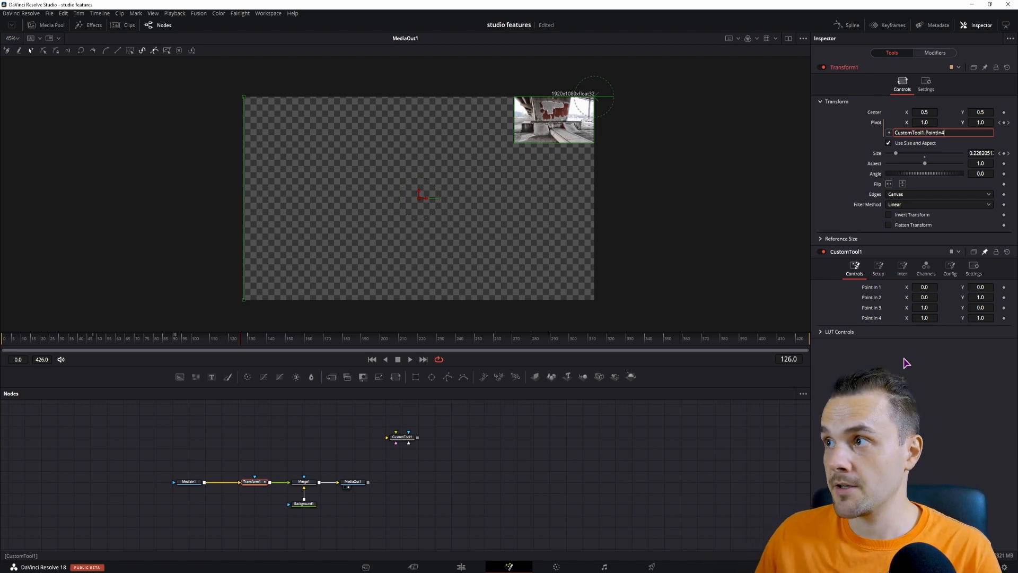
Clear the Transform's Pivot expression.
{"action": "left_click_drag", "start_coordinate": [955, 133], "coordinate": [903, 132]}
{"action": "key", "text": "BackSpace"}
{"action": "left_click", "coordinate": [556, 485]}
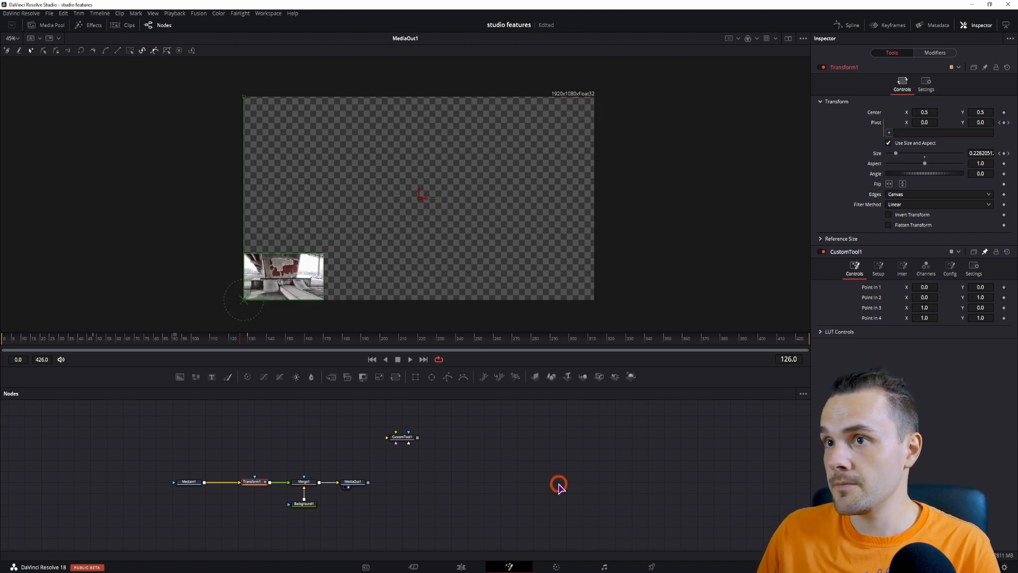
Add a Rectangle mask node above the media input node.
{"action": "left_click", "coordinate": [220, 463]}
{"action": "left_click", "coordinate": [192, 481]}
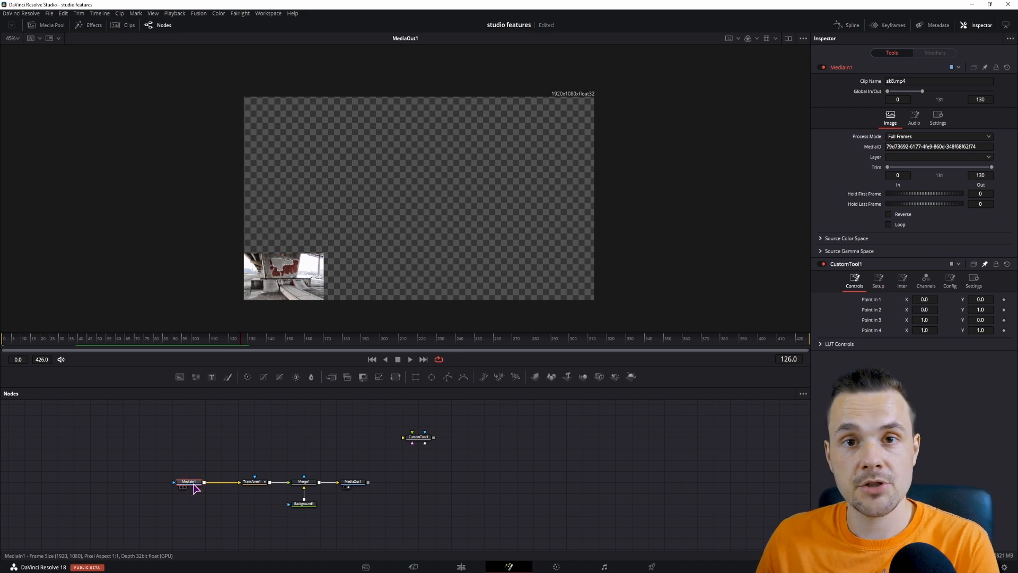
{"action": "left_click", "coordinate": [223, 462]}
{"action": "left_click_drag", "start_coordinate": [416, 377], "coordinate": [197, 465]}
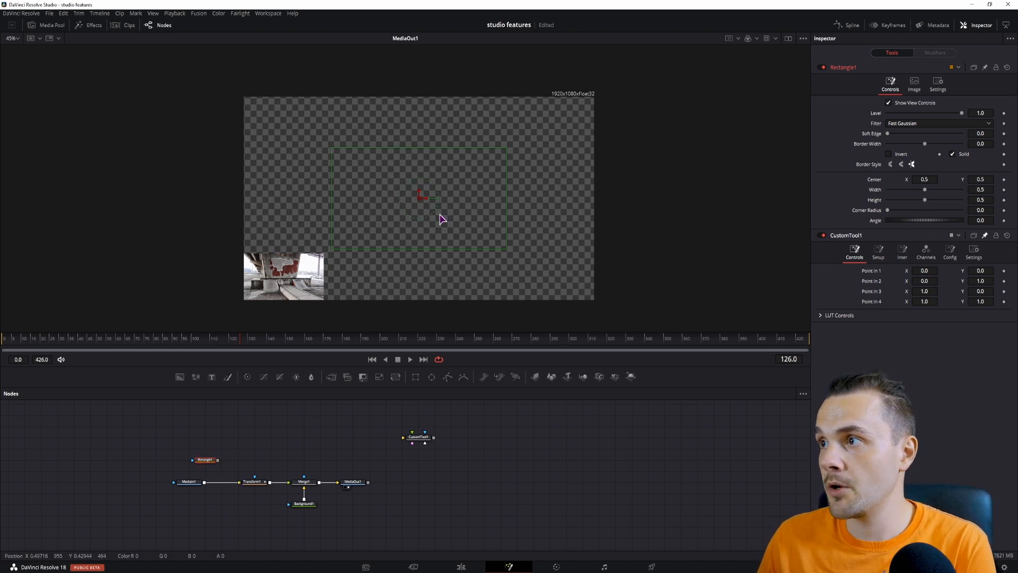
Set the Rectangle mask's width and height to 1.0, and delete the mask node.
{"action": "left_click_drag", "start_coordinate": [925, 191], "coordinate": [987, 192]}
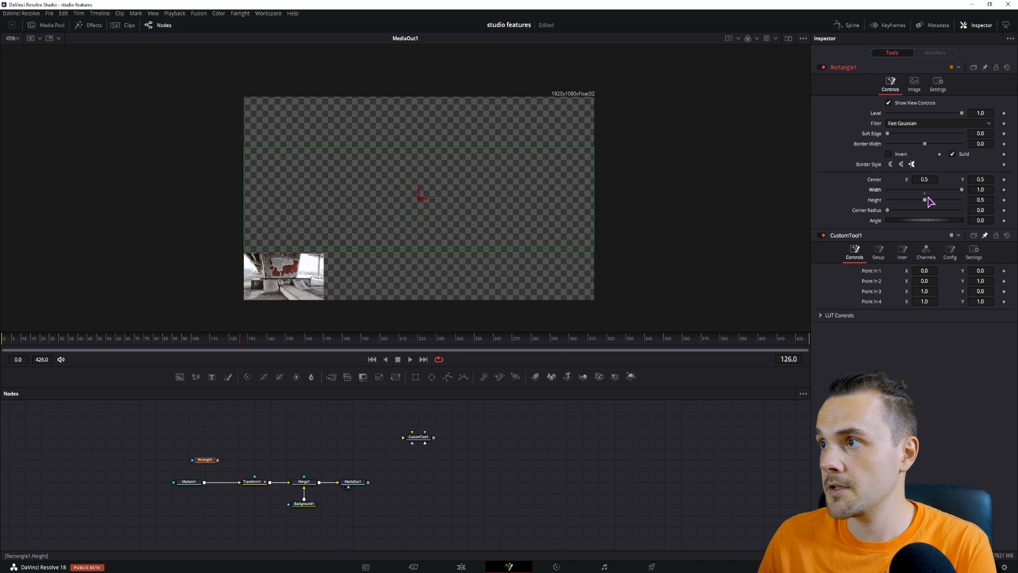
{"action": "left_click_drag", "start_coordinate": [926, 199], "coordinate": [965, 200]}
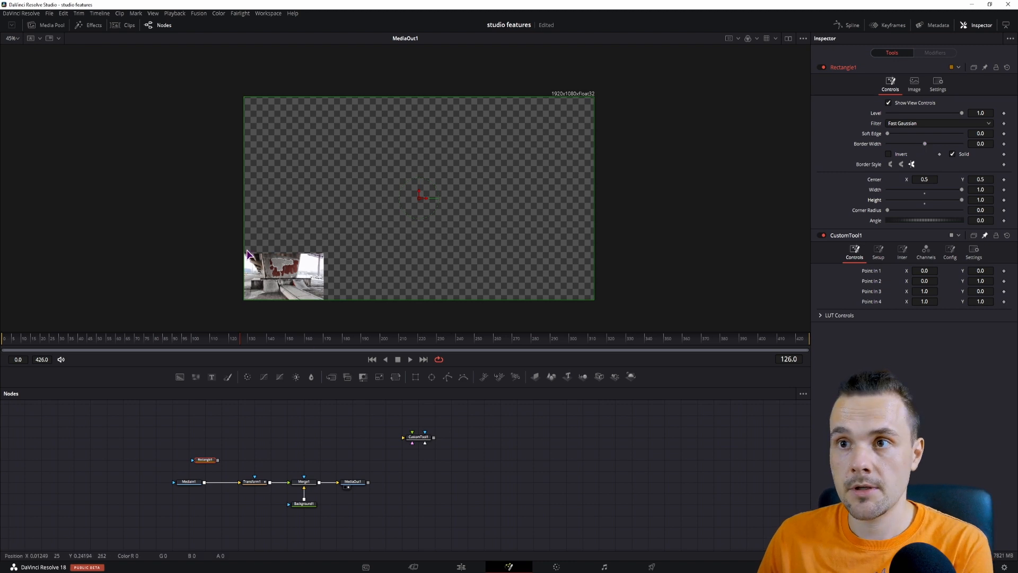
{"action": "left_click", "coordinate": [209, 462]}
{"action": "key", "text": "Delete"}
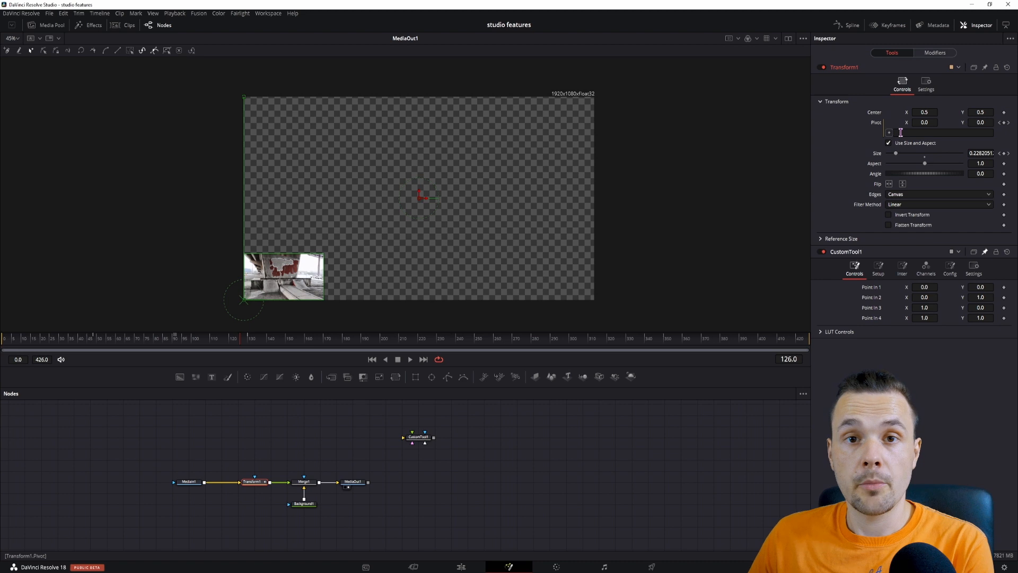
Paste the four-corner iif expression based on CornerPosTest and CustomTool1.PointIn1 to PointIn4 into the Transform's Pivot expression.
{"action": "left_click", "coordinate": [901, 131]}
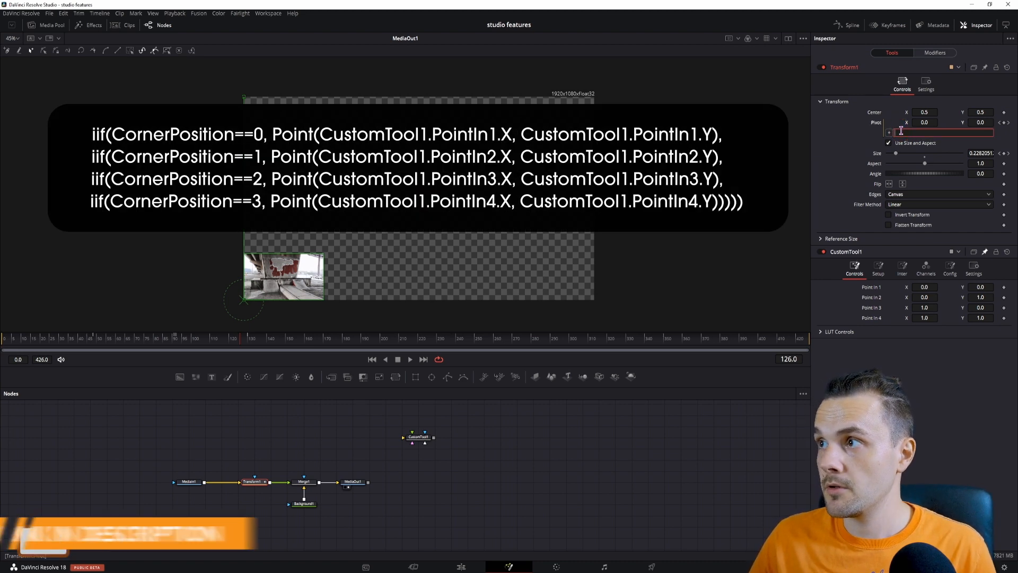
{"action": "key", "text": "ctrl+v"}
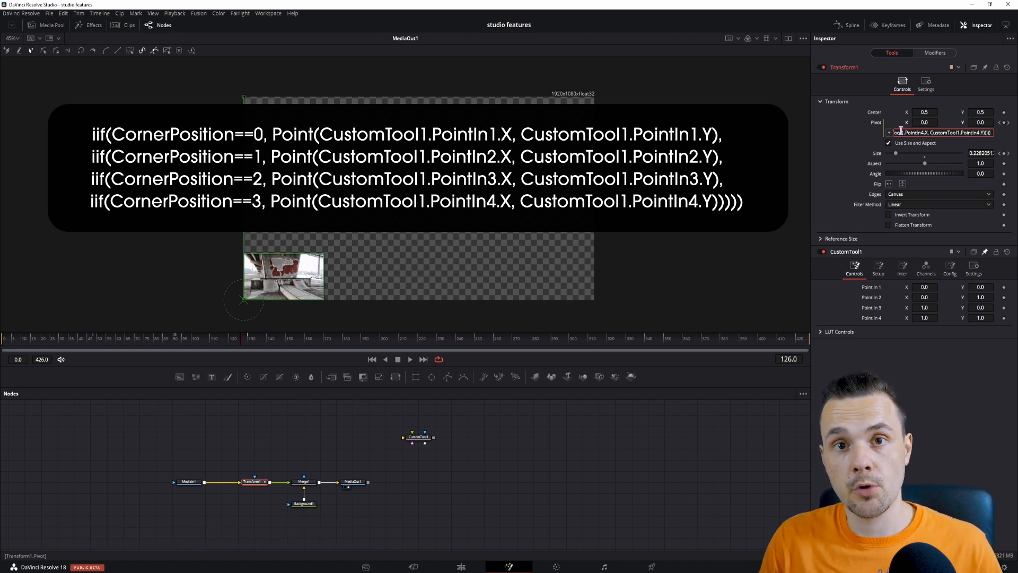
{"action": "key", "text": "Return"}
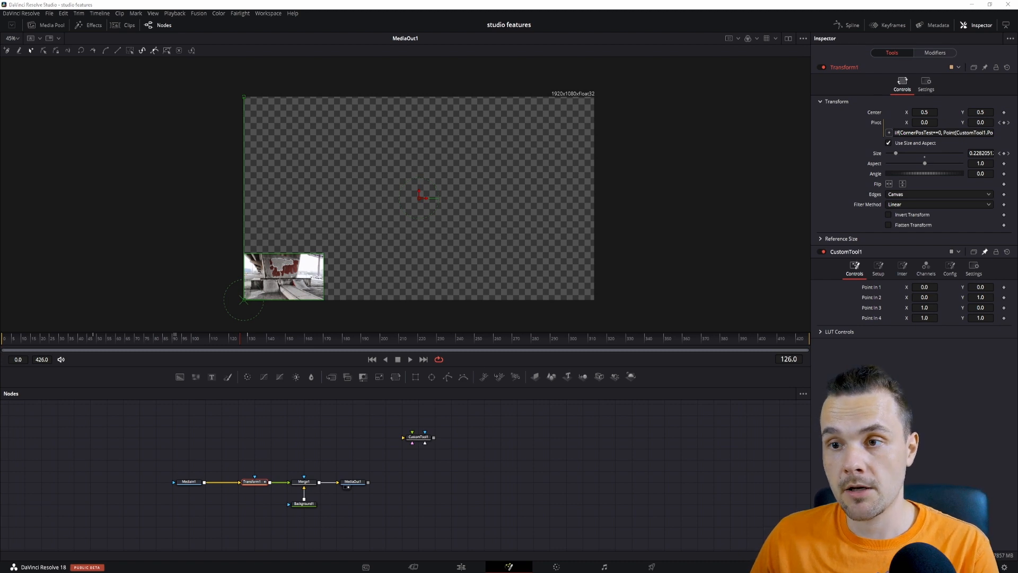
Switch to Notepad++ and examine the variants of the iif corner expression.
{"action": "key", "text": "alt+Tab"}
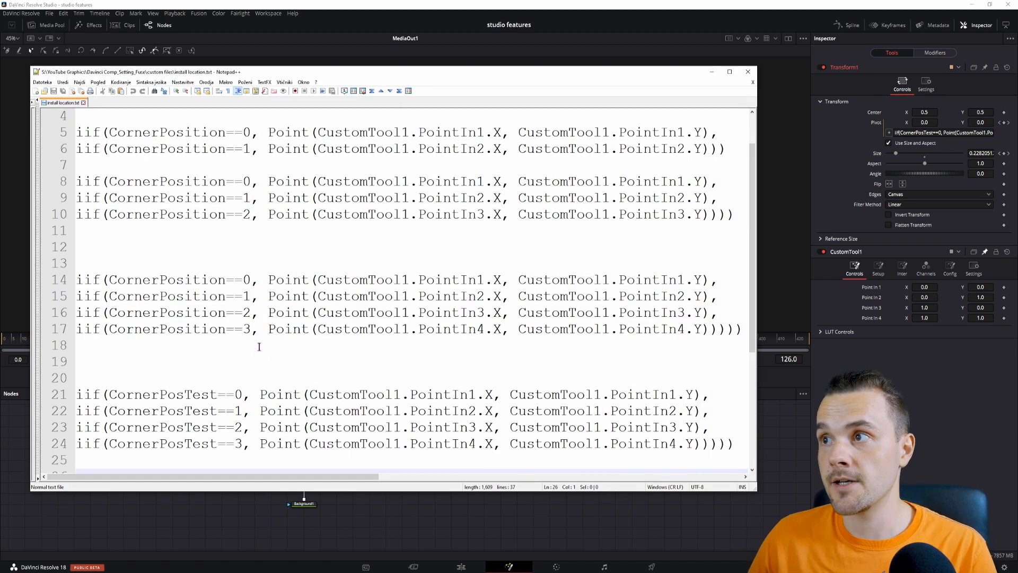
{"action": "left_click_drag", "start_coordinate": [319, 132], "coordinate": [331, 231]}
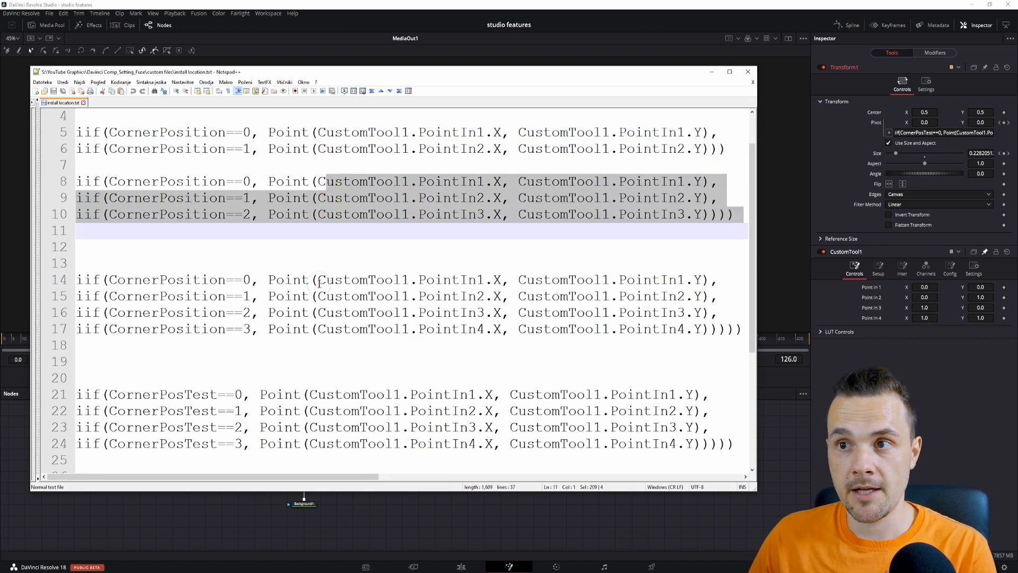
{"action": "left_click_drag", "start_coordinate": [318, 280], "coordinate": [322, 341]}
{"action": "left_click", "coordinate": [168, 281]}
{"action": "left_click_drag", "start_coordinate": [151, 280], "coordinate": [741, 333]}
{"action": "left_click", "coordinate": [741, 333]}
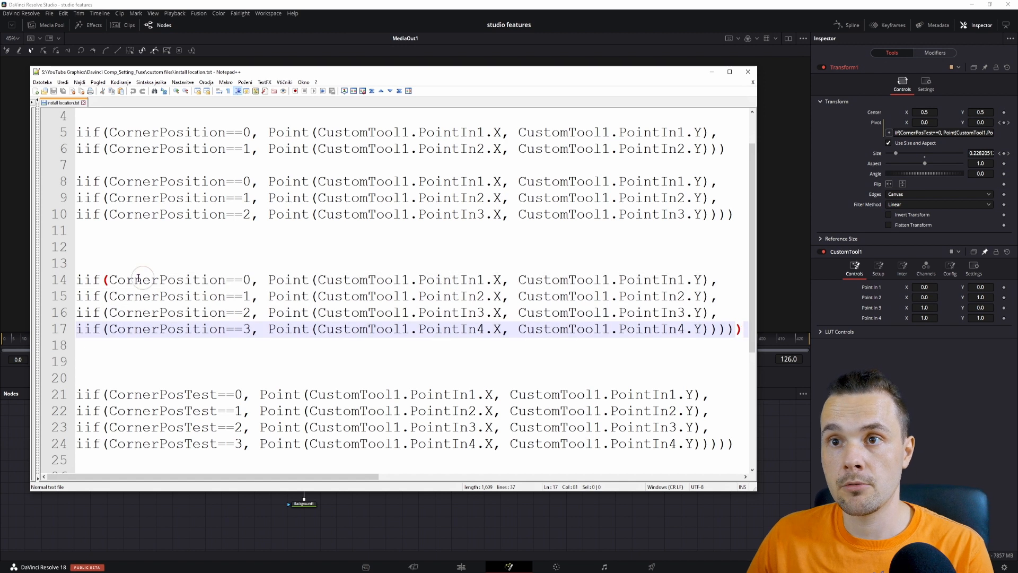
Examine the CornerPosition conditions and Point arguments of the four-corner expression, and return to DaVinci Resolve.
{"action": "left_click_drag", "start_coordinate": [110, 280], "coordinate": [224, 279]}
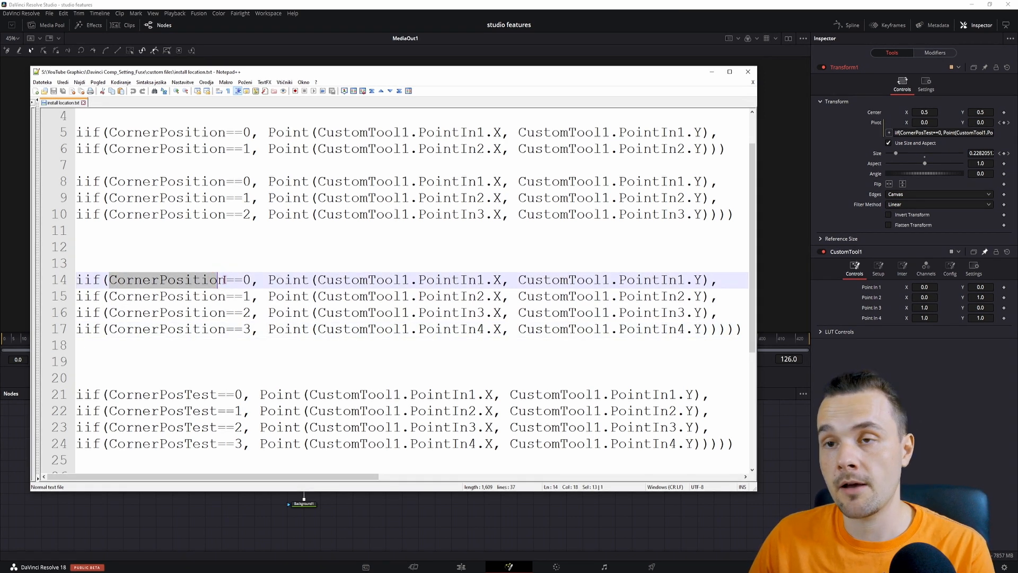
{"action": "left_click", "coordinate": [226, 280]}
{"action": "left_click_drag", "start_coordinate": [254, 280], "coordinate": [245, 279]}
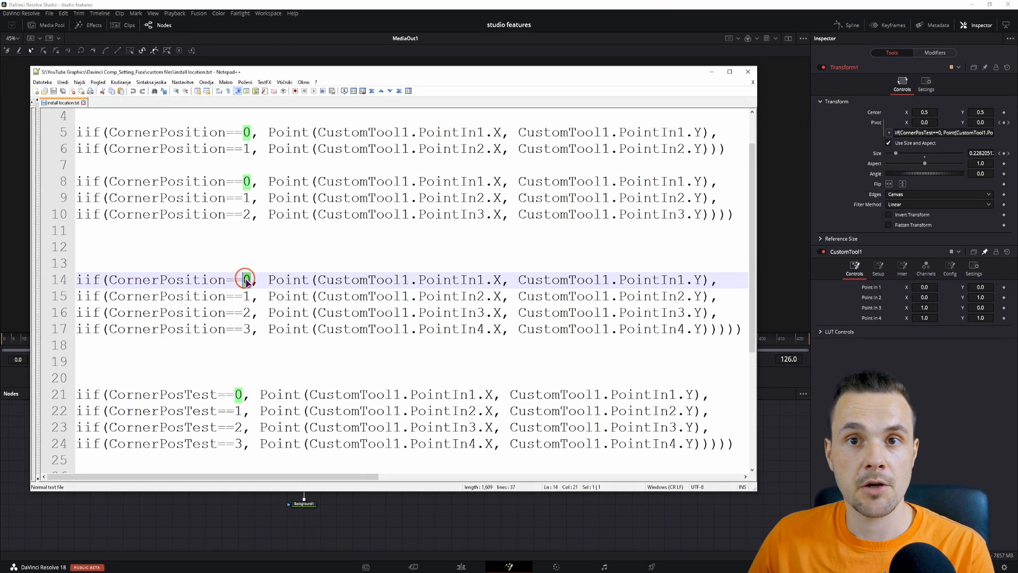
{"action": "left_click", "coordinate": [252, 295]}
{"action": "left_click", "coordinate": [247, 328]}
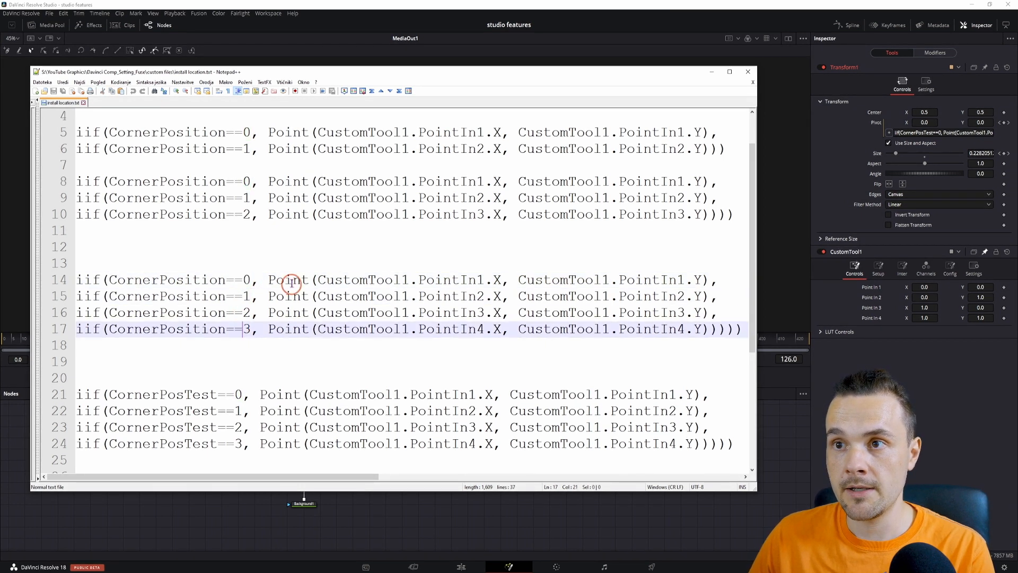
{"action": "left_click", "coordinate": [267, 280]}
{"action": "left_click_drag", "start_coordinate": [267, 280], "coordinate": [472, 289]}
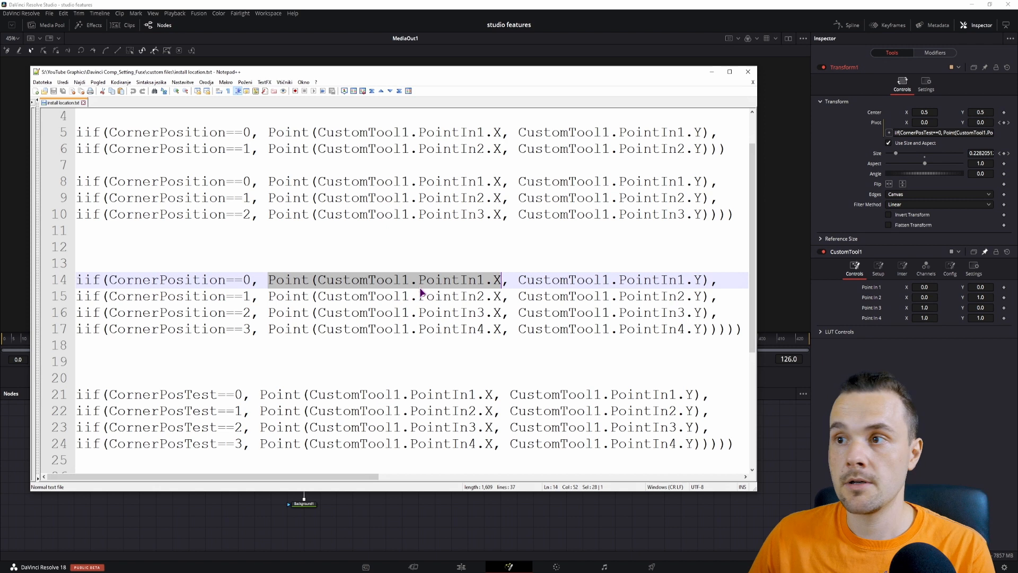
{"action": "left_click", "coordinate": [432, 328]}
{"action": "left_click_drag", "start_coordinate": [268, 280], "coordinate": [718, 280]}
{"action": "left_click_drag", "start_coordinate": [251, 280], "coordinate": [112, 282]}
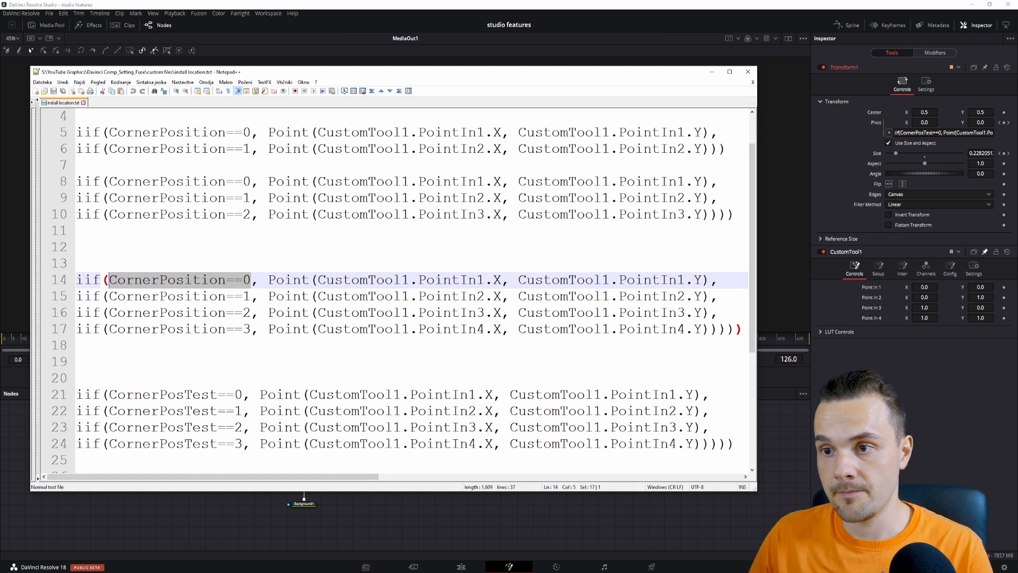
{"action": "key", "text": "alt+Tab"}
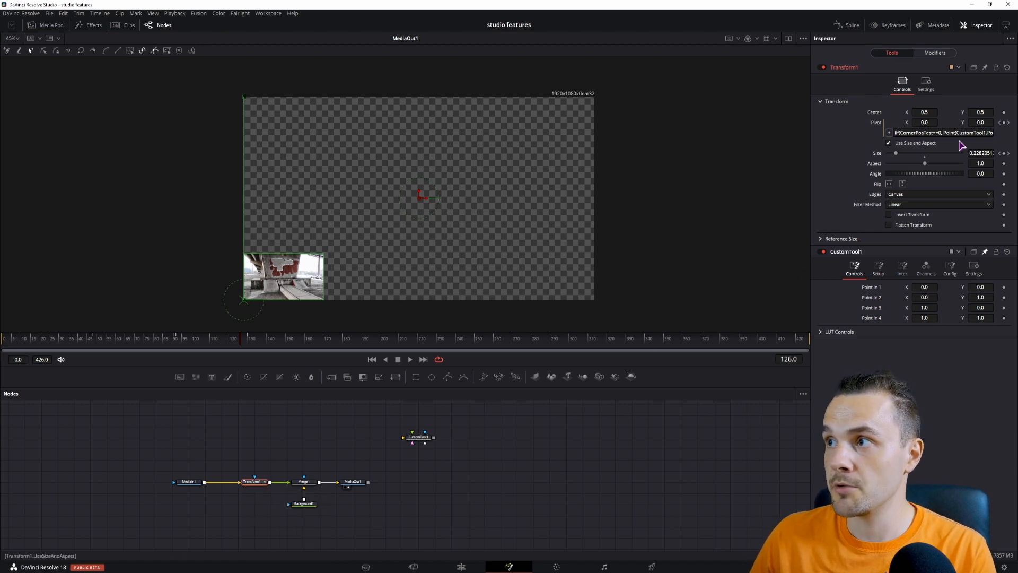
Define a ComboControl for the Transform named Correct Edges, with ID CornerPosition, on the Controls page.
{"action": "right_click", "coordinate": [253, 485]}
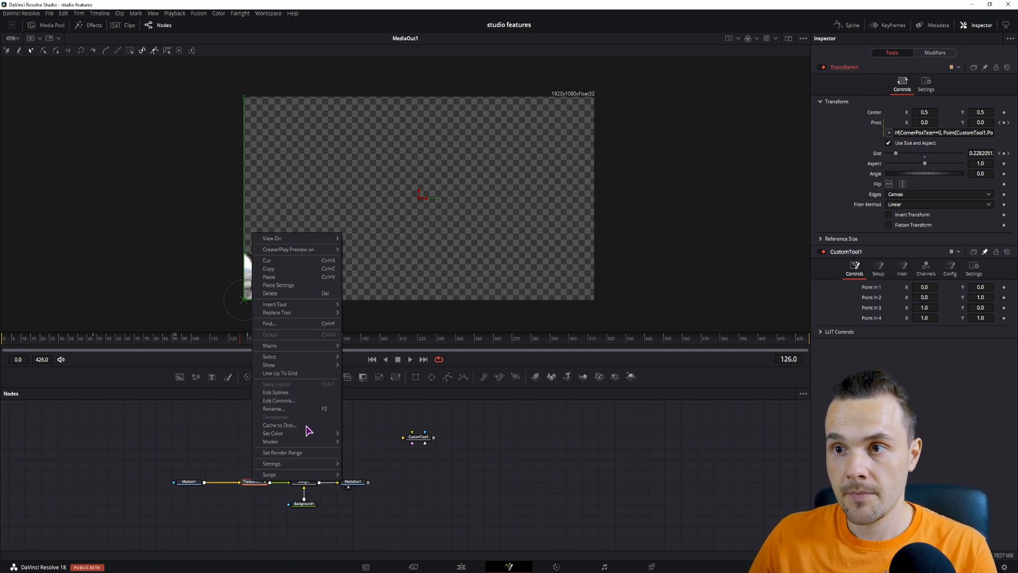
{"action": "left_click", "coordinate": [297, 402]}
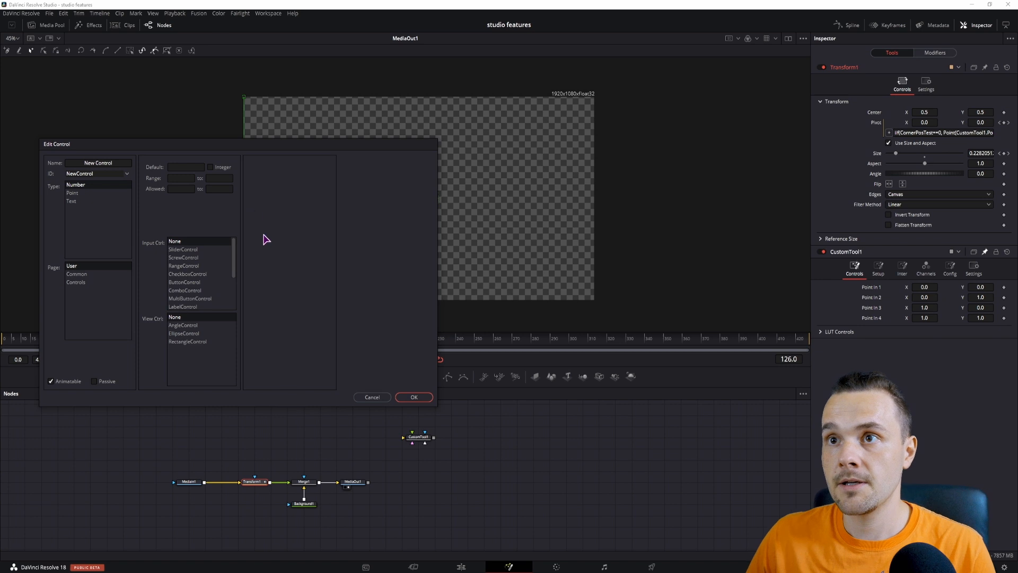
{"action": "left_click", "coordinate": [255, 181]}
{"action": "left_click", "coordinate": [281, 182]}
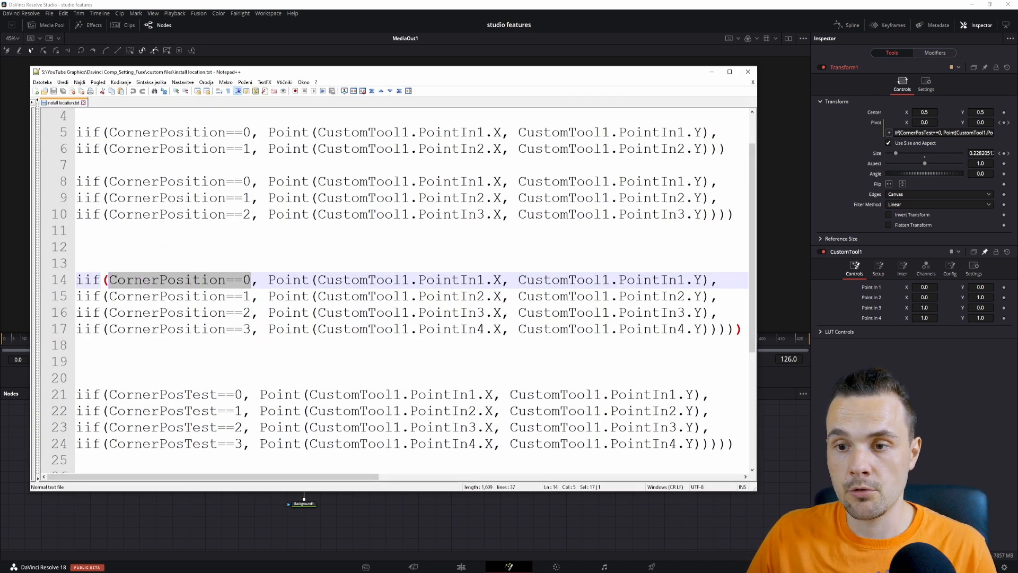
{"action": "left_click", "coordinate": [293, 218]}
{"action": "left_click", "coordinate": [271, 181]}
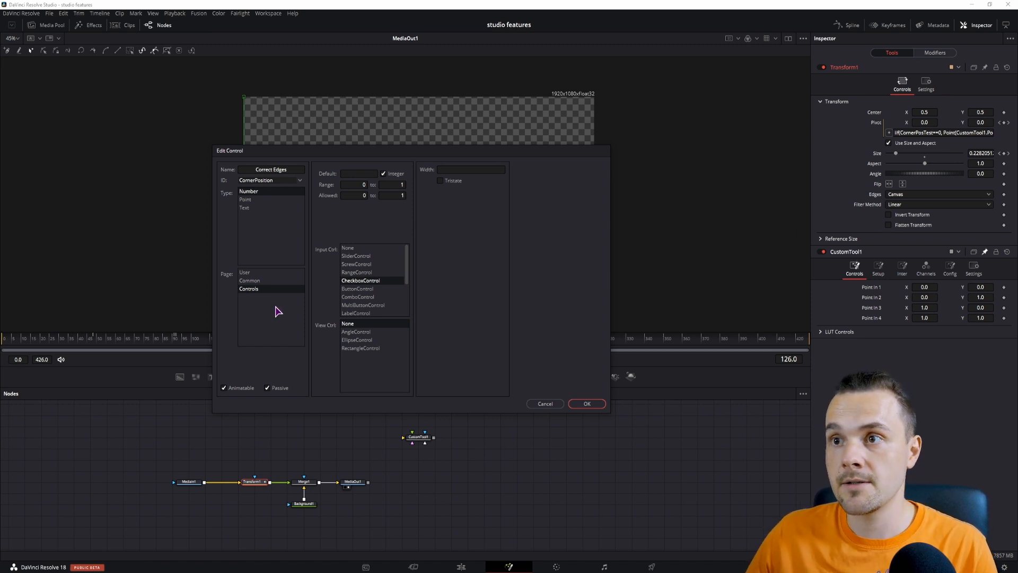
{"action": "left_click", "coordinate": [370, 297]}
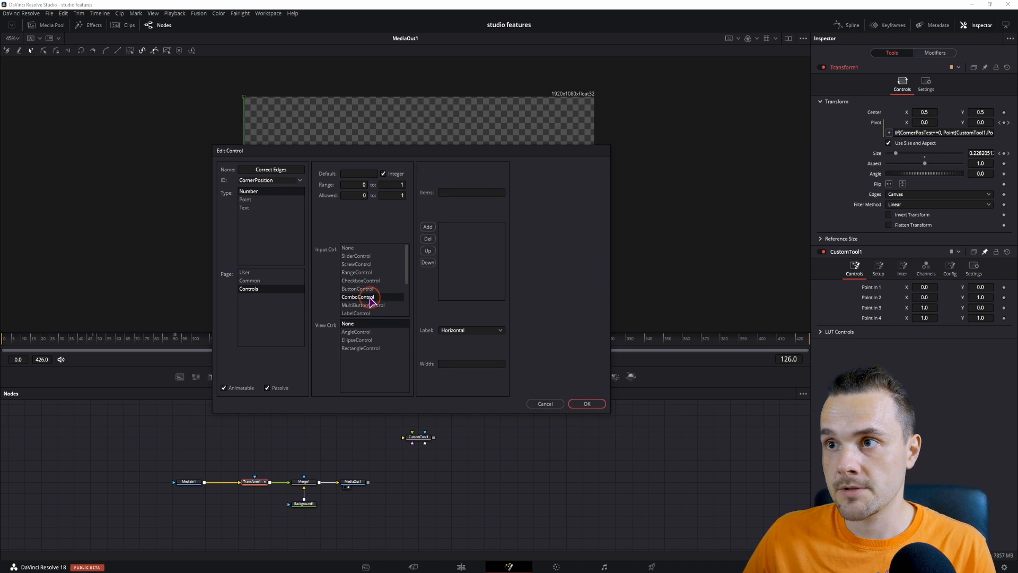
Add the items BottomLeft, BottomRight, TopLeft and TopRight to the CornerPosition combo control.
{"action": "left_click", "coordinate": [477, 192]}
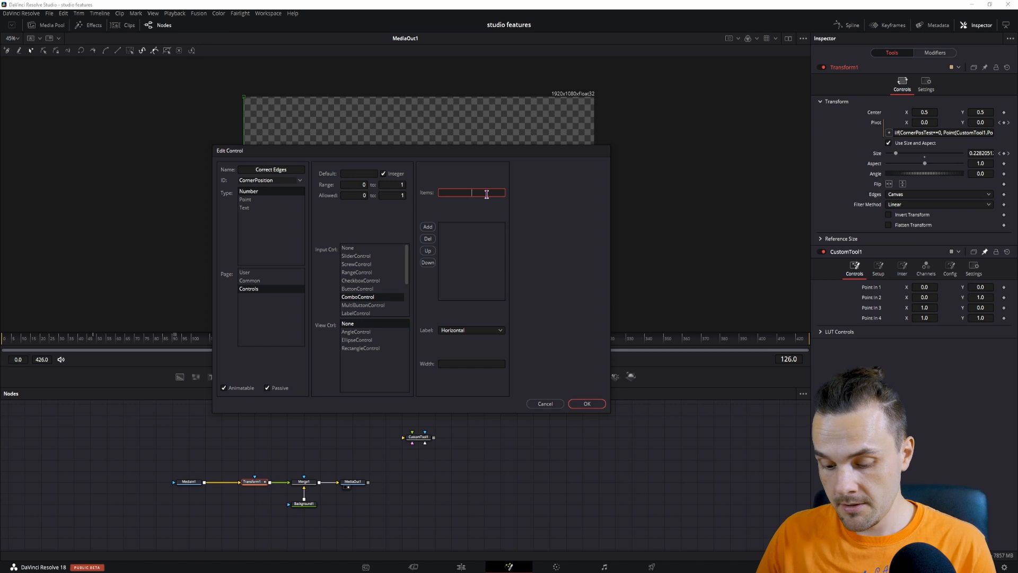
{"action": "type", "text": "BottomLeft"}
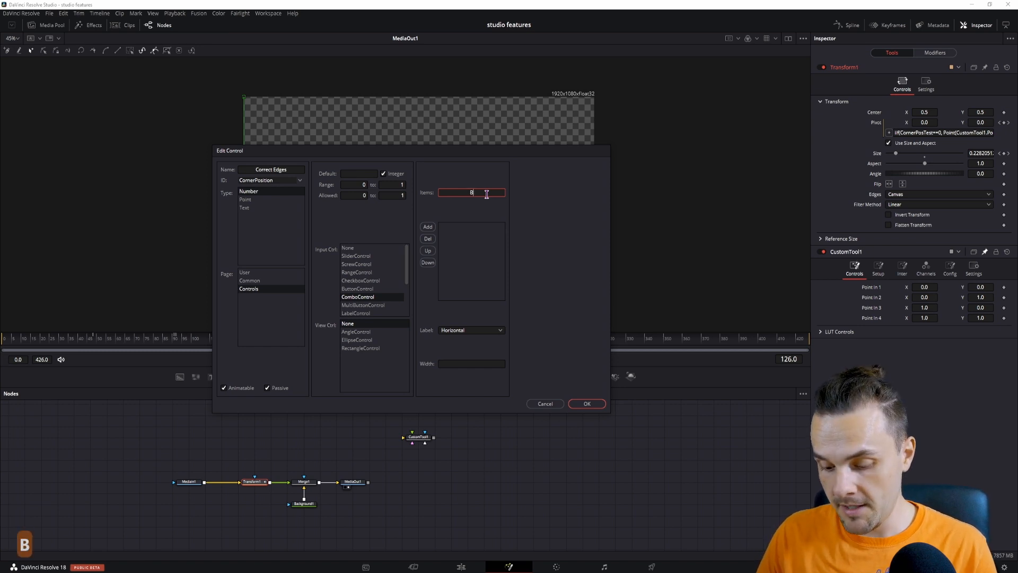
{"action": "left_click", "coordinate": [428, 227]}
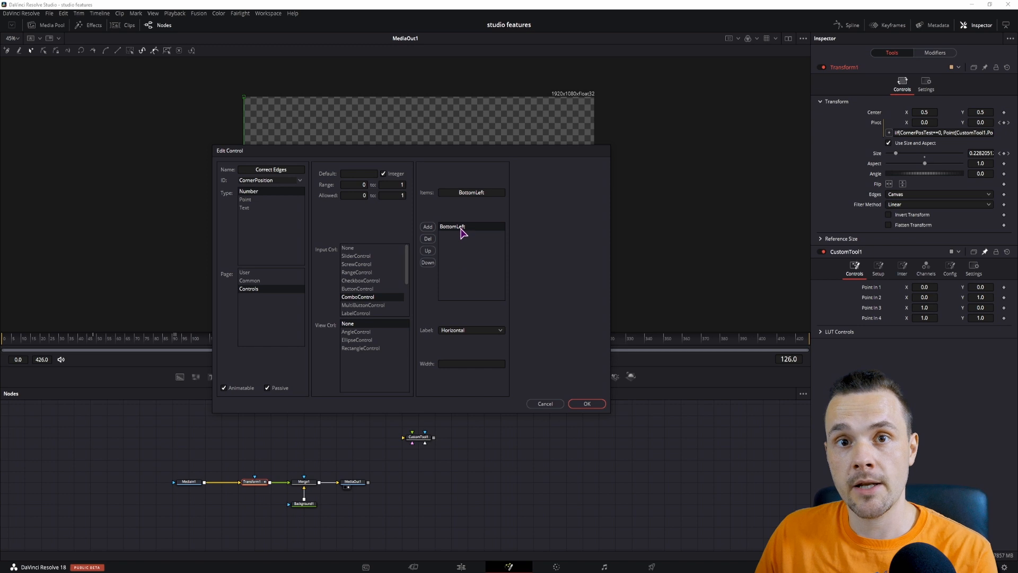
{"action": "left_click", "coordinate": [484, 193]}
{"action": "left_click", "coordinate": [474, 192]}
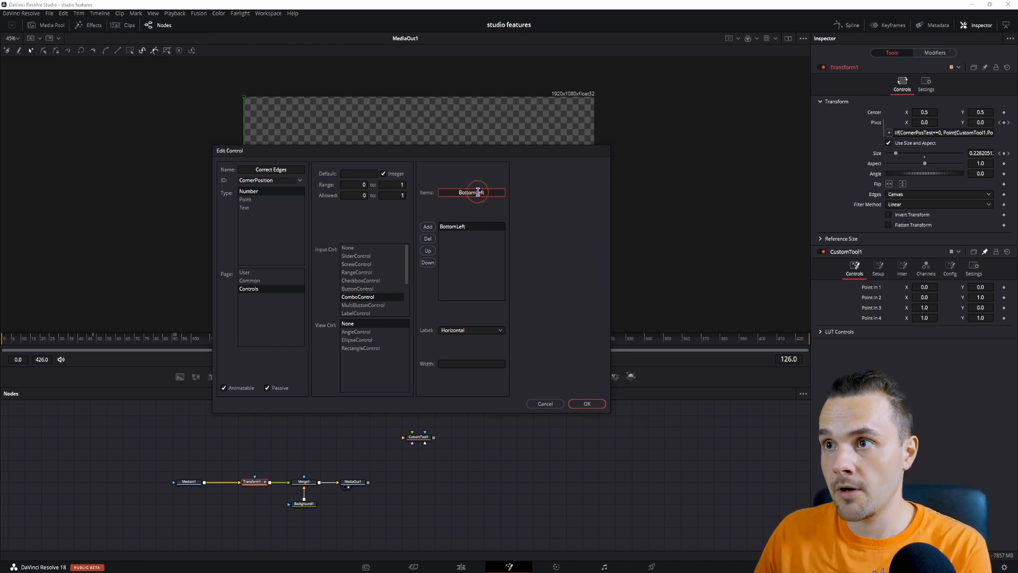
{"action": "left_click_drag", "start_coordinate": [475, 192], "coordinate": [489, 192]}
{"action": "type", "text": "Right"}
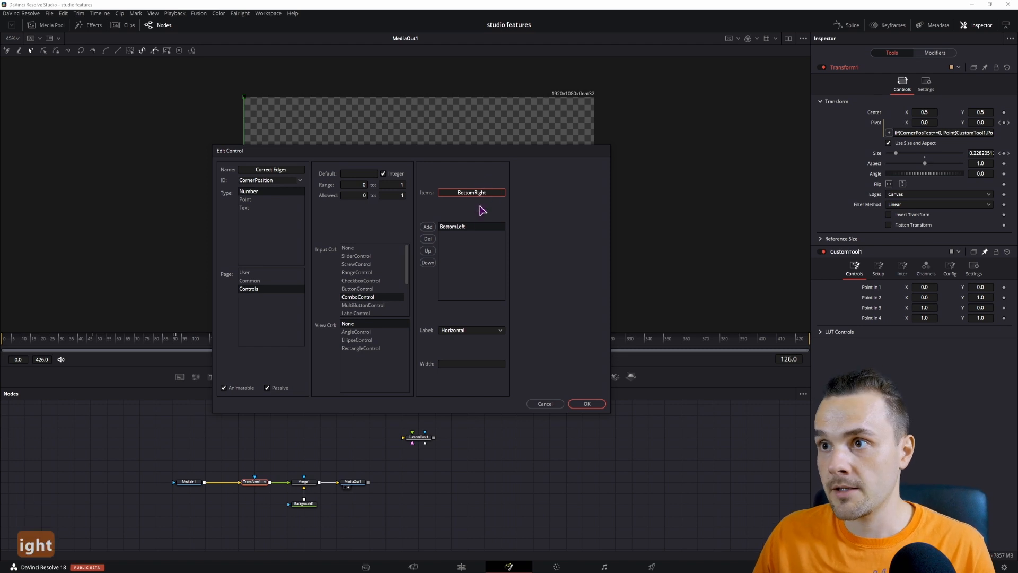
{"action": "key", "text": "Return"}
{"action": "type", "text": "TopLeft"}
{"action": "key", "text": "Return"}
{"action": "type", "text": "TopRight"}
{"action": "key", "text": "Return"}
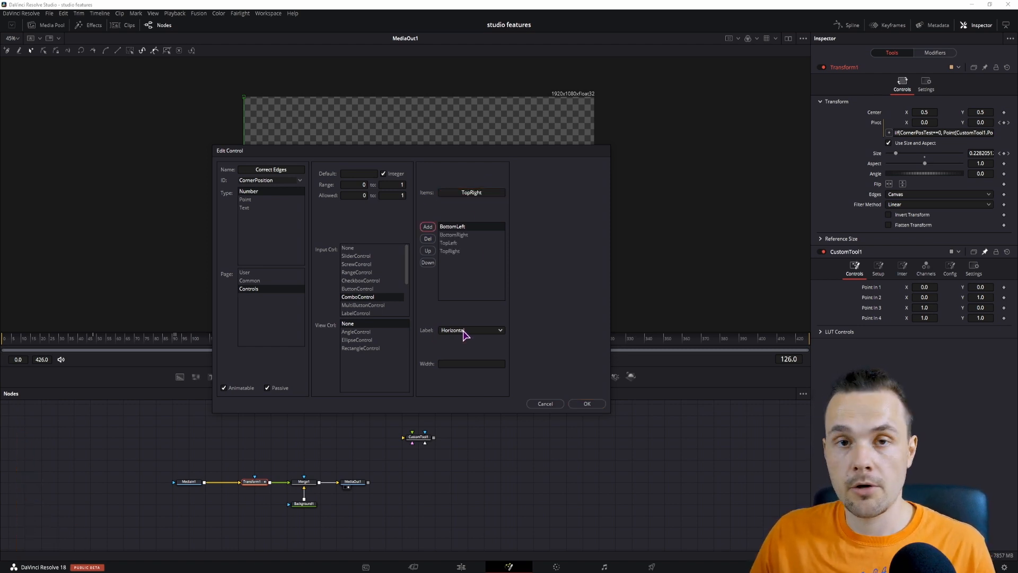
Apply the CornerPosition control with the label kept Horizontal, and choose BottomLeft for Correct Edges.
{"action": "left_click", "coordinate": [466, 331]}
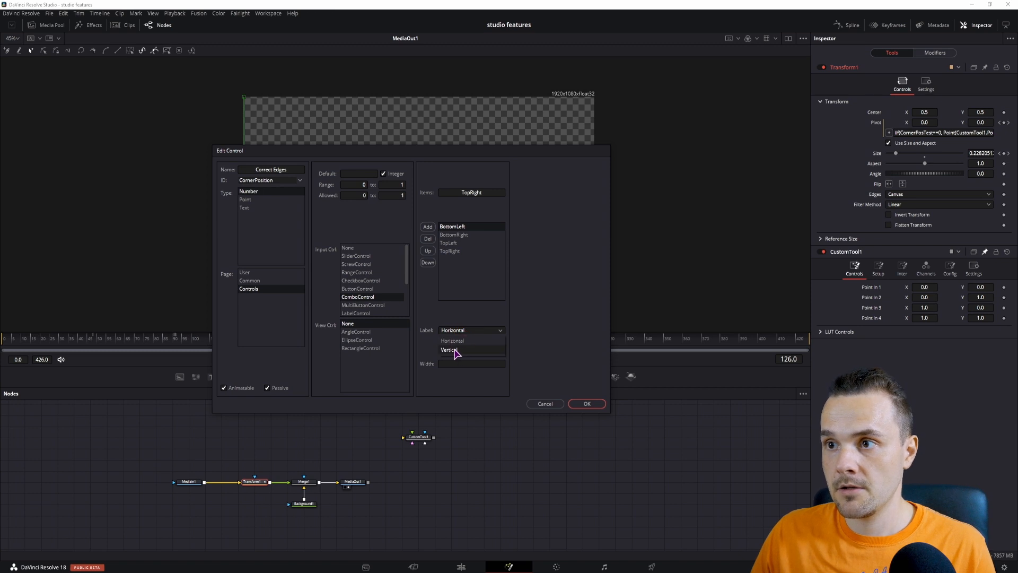
{"action": "left_click", "coordinate": [471, 332]}
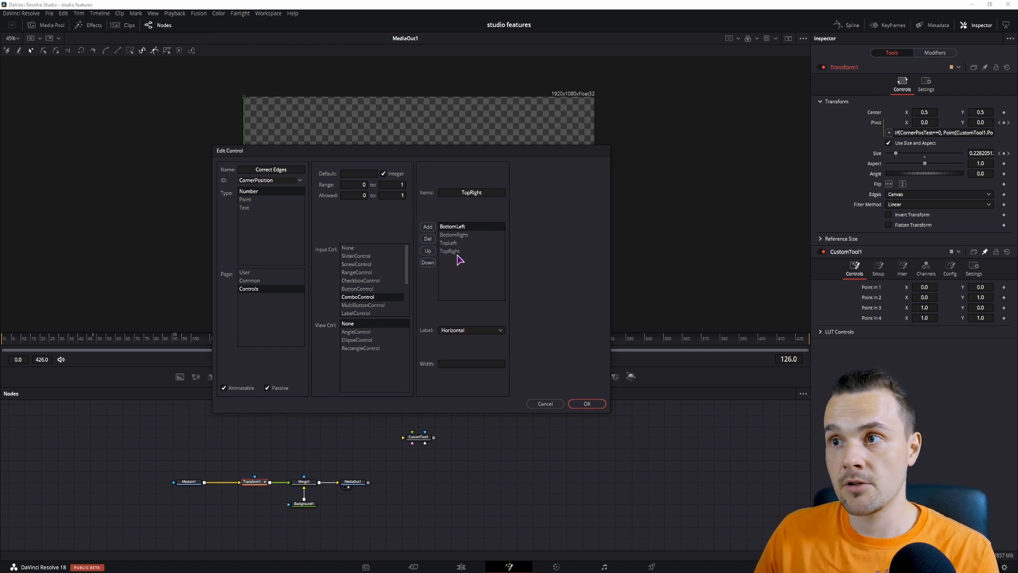
{"action": "left_click", "coordinate": [457, 227]}
{"action": "left_click", "coordinate": [458, 236]}
{"action": "left_click", "coordinate": [453, 245]}
{"action": "left_click", "coordinate": [453, 253]}
{"action": "left_click", "coordinate": [455, 226]}
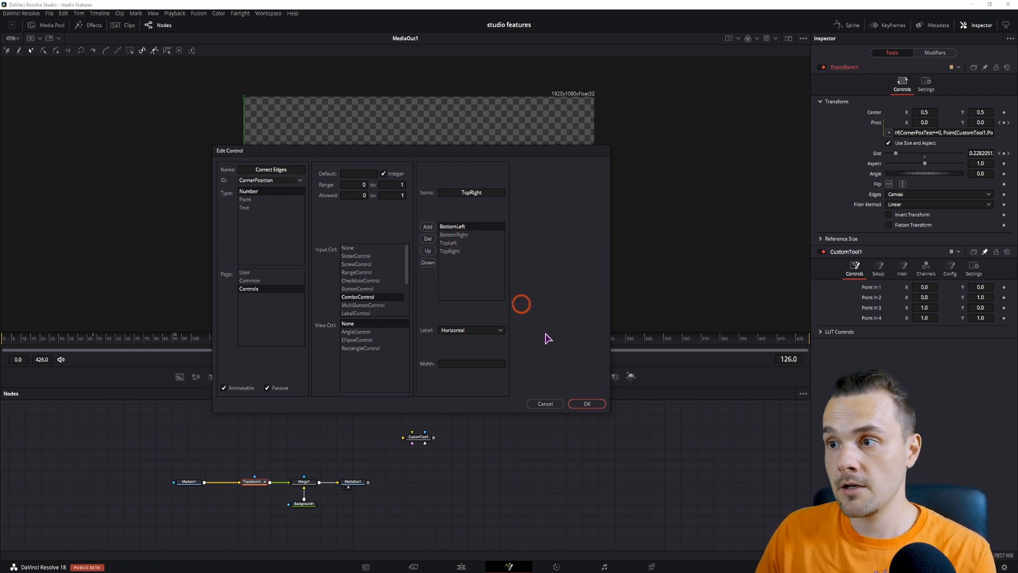
{"action": "left_click", "coordinate": [589, 404]}
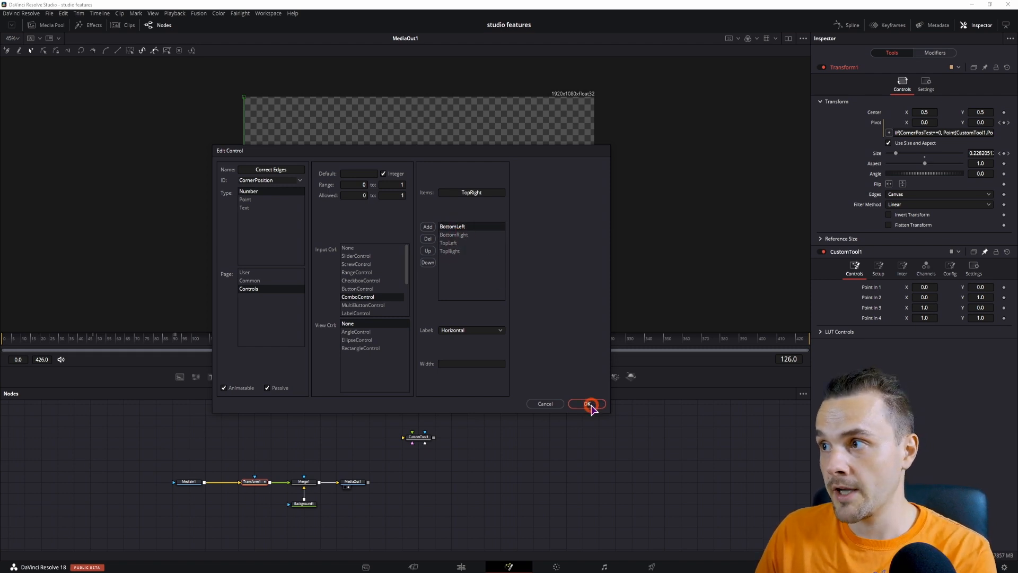
{"action": "left_click", "coordinate": [914, 253]}
{"action": "left_click", "coordinate": [907, 263]}
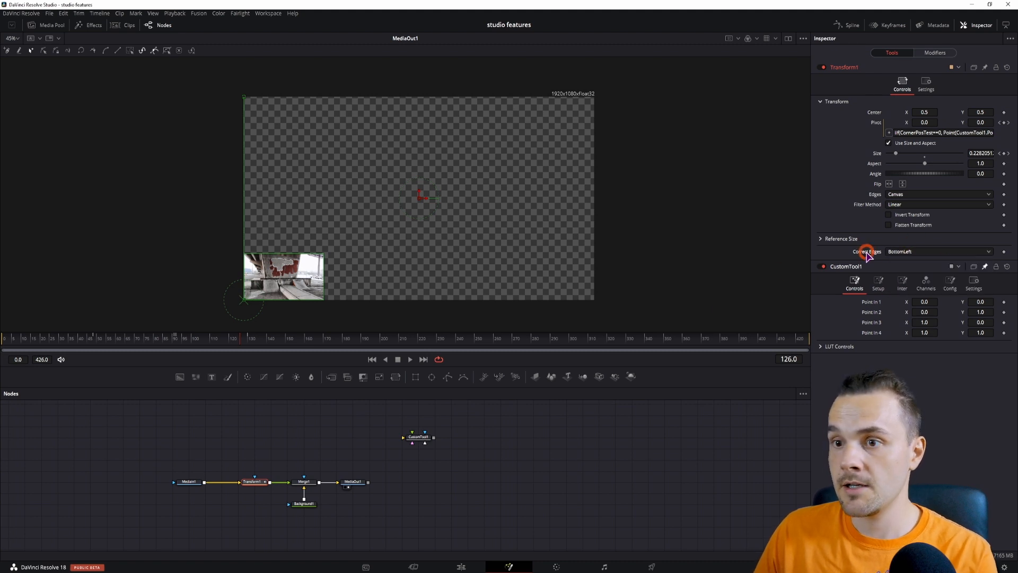
Reopen the Transform's control editor, load the CornerPosition control to review its items, and close the editor.
{"action": "right_click", "coordinate": [261, 483]}
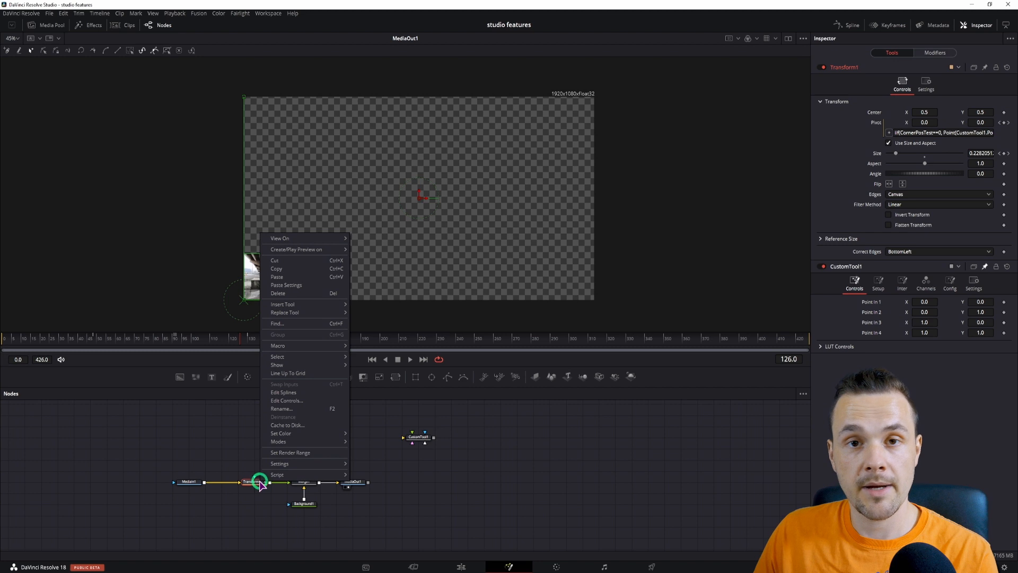
{"action": "left_click", "coordinate": [299, 405]}
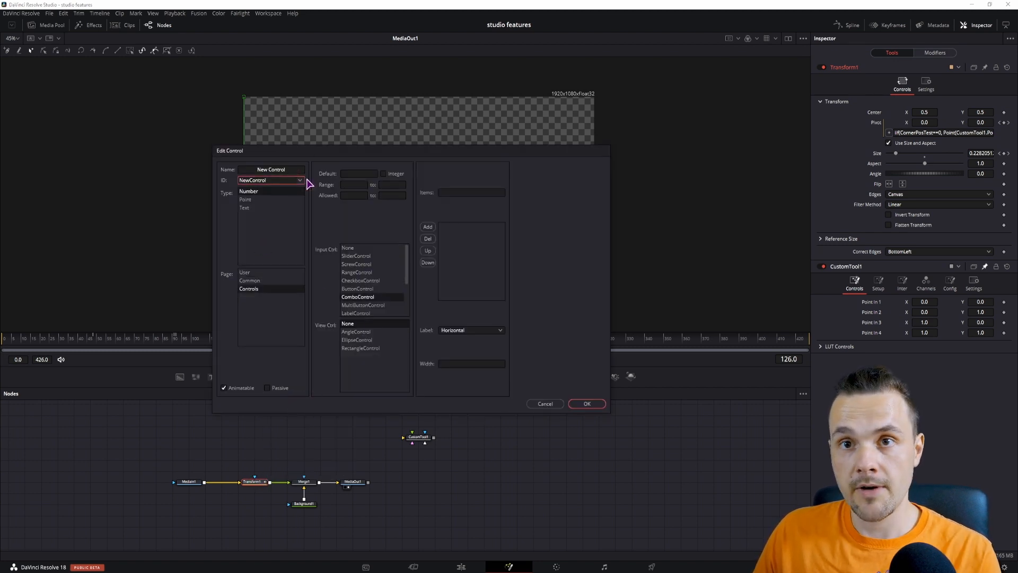
{"action": "left_click", "coordinate": [301, 180]}
{"action": "left_click_drag", "start_coordinate": [348, 193], "coordinate": [351, 318]}
{"action": "left_click", "coordinate": [265, 310]}
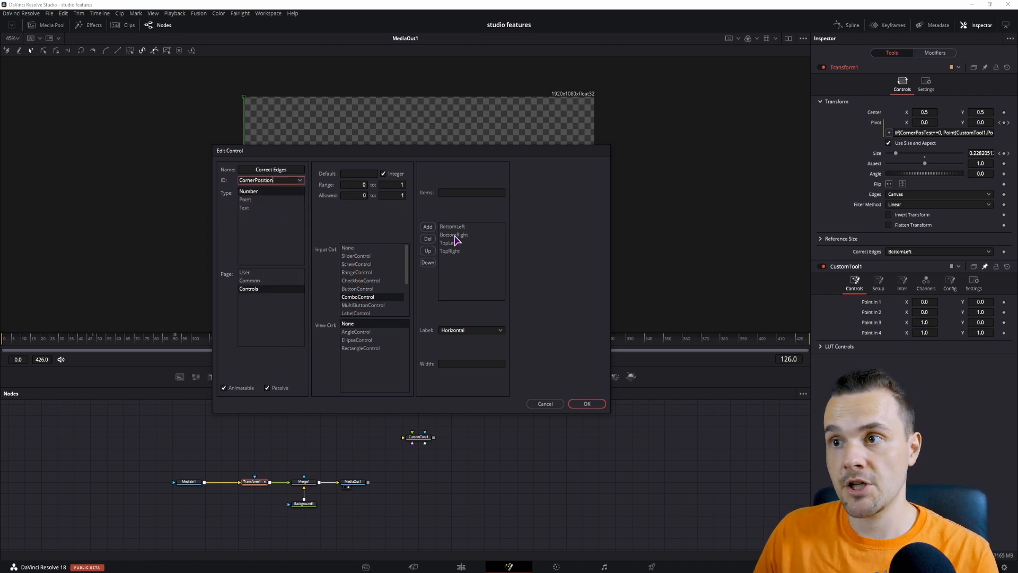
{"action": "left_click", "coordinate": [588, 405]}
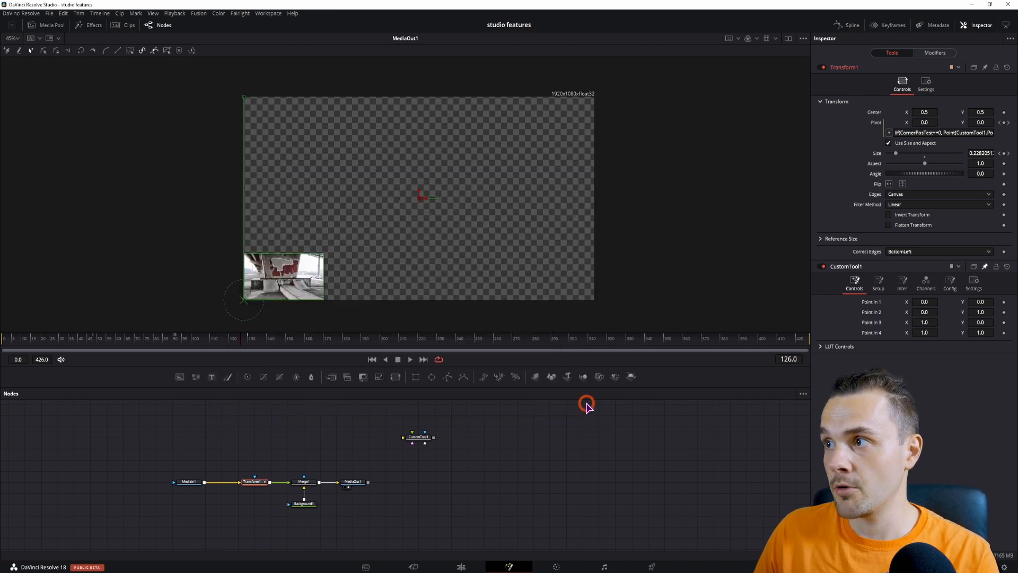
Compare the Correct Edges dropdown's options with the CornerPosition conditions in the notes' iif expression.
{"action": "left_click", "coordinate": [909, 252]}
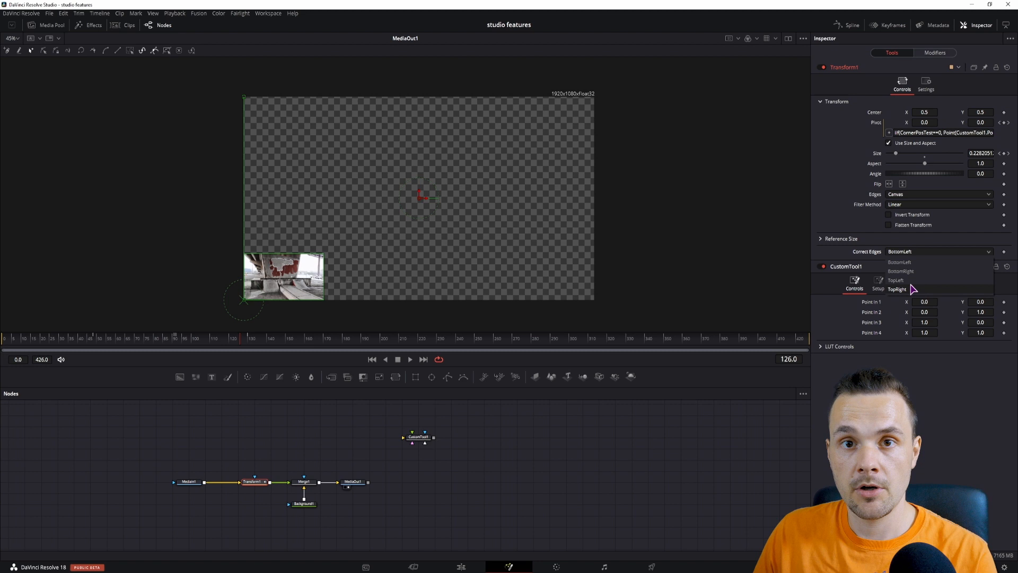
{"action": "left_click", "coordinate": [851, 253]}
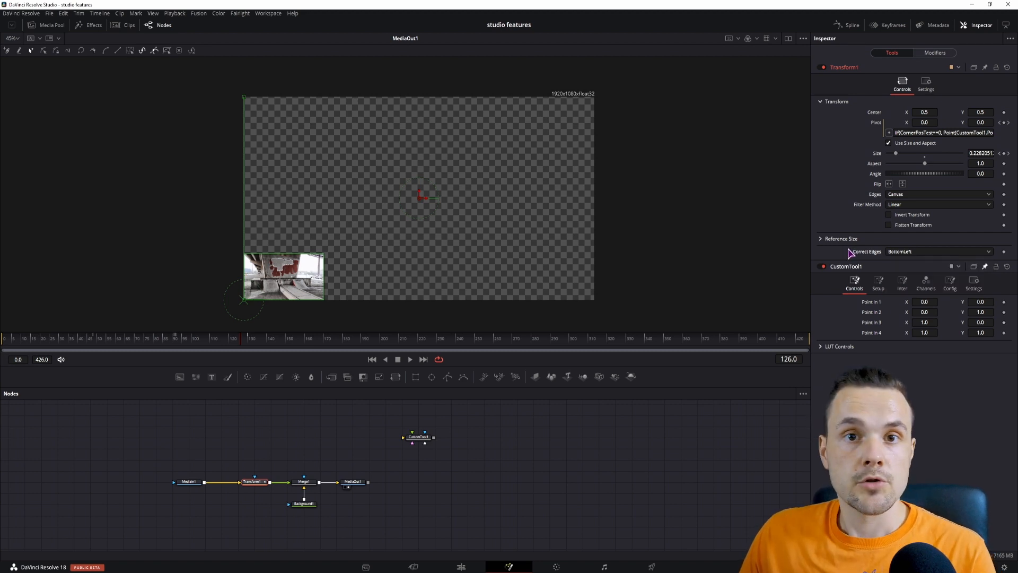
{"action": "left_click", "coordinate": [901, 252]}
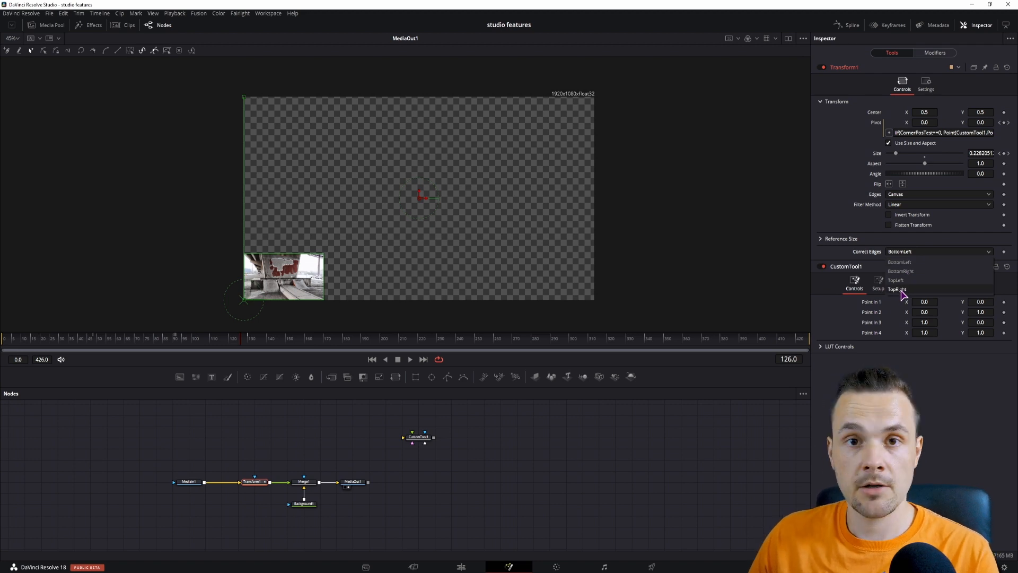
{"action": "left_click", "coordinate": [828, 272]}
{"action": "key", "text": "alt+Tab"}
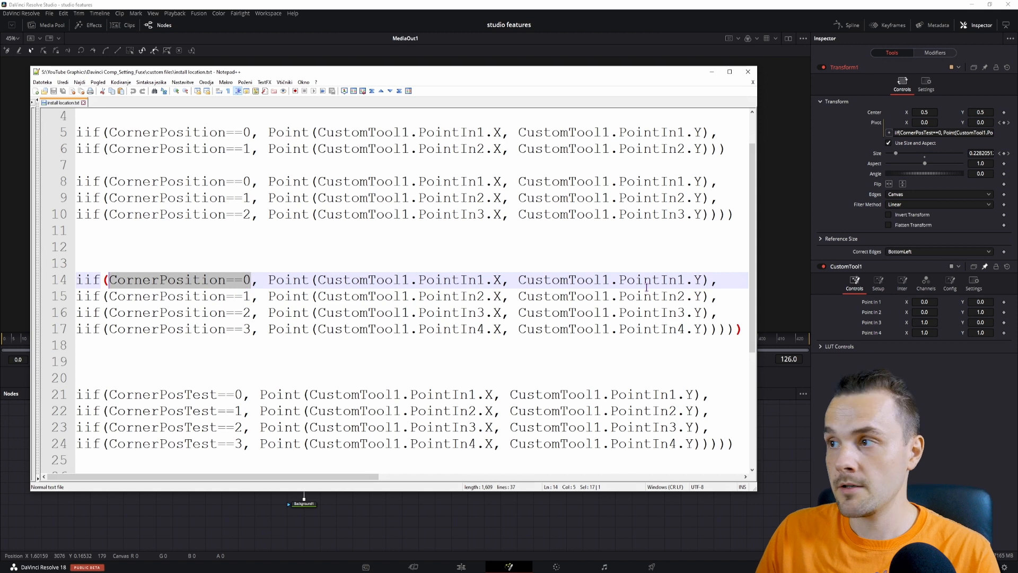
{"action": "left_click", "coordinate": [920, 252]}
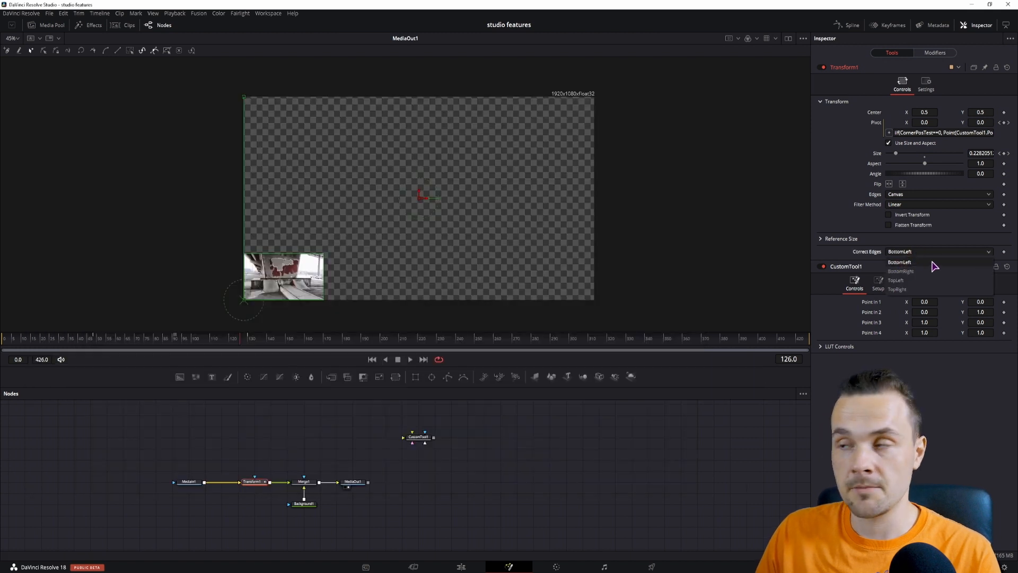
{"action": "left_click", "coordinate": [183, 572]}
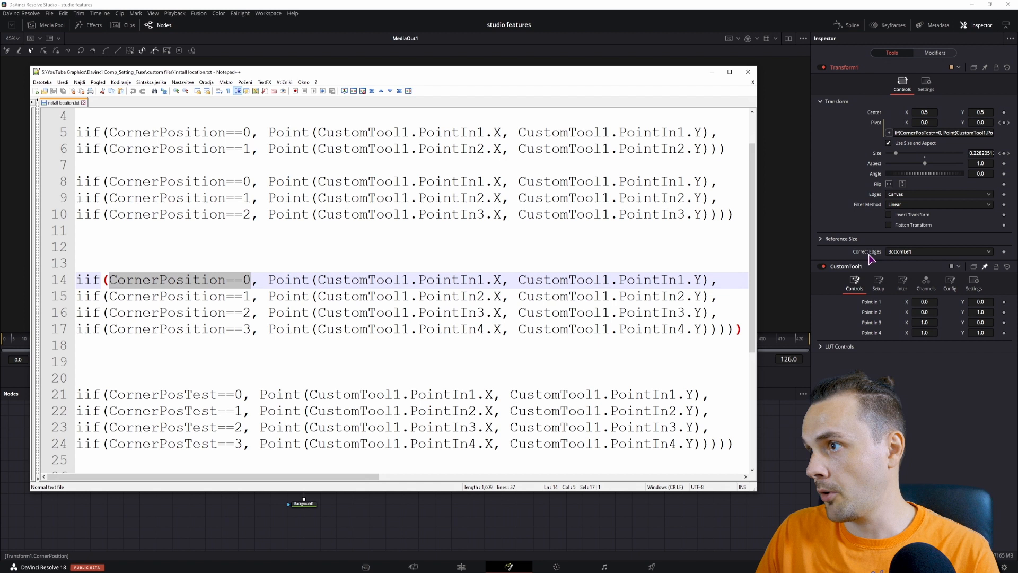
{"action": "left_click", "coordinate": [907, 253]}
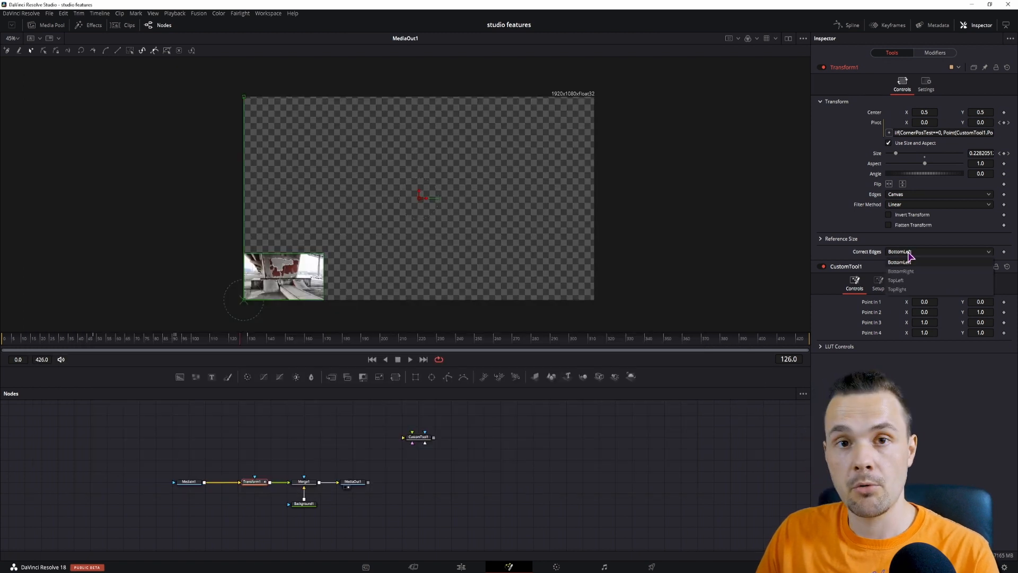
{"action": "left_click", "coordinate": [909, 255]}
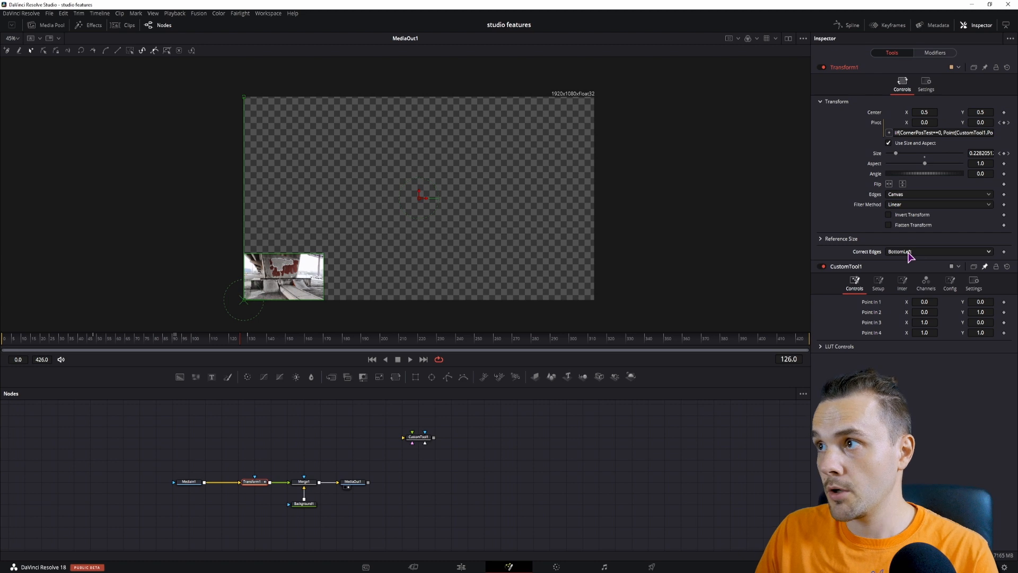
Clear the Transform's Pivot expression, link it to the Correct Edges control, and paste the previous expression back.
{"action": "left_click", "coordinate": [972, 133]}
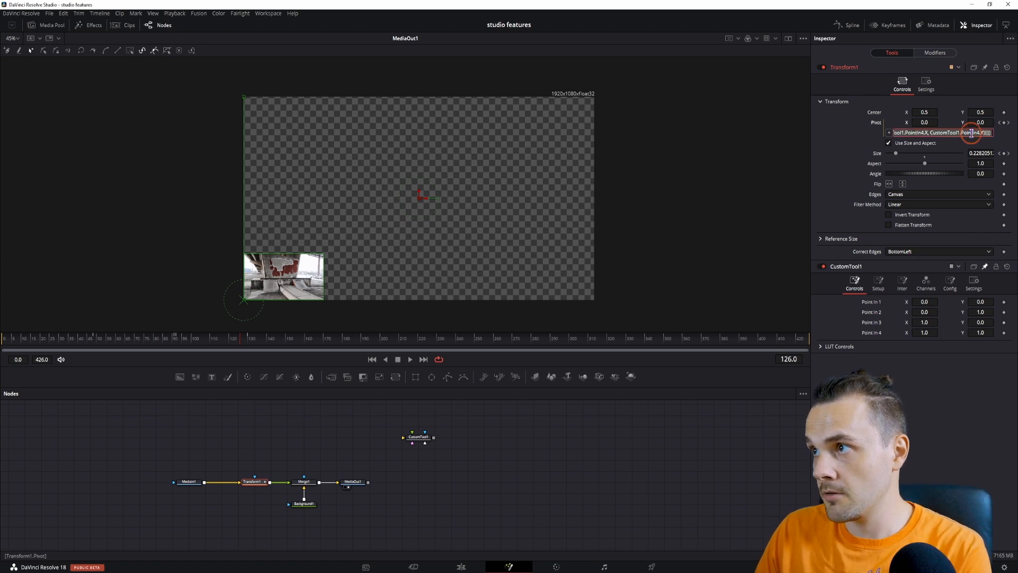
{"action": "key", "text": "ctrl+a"}
{"action": "key", "text": "BackSpace"}
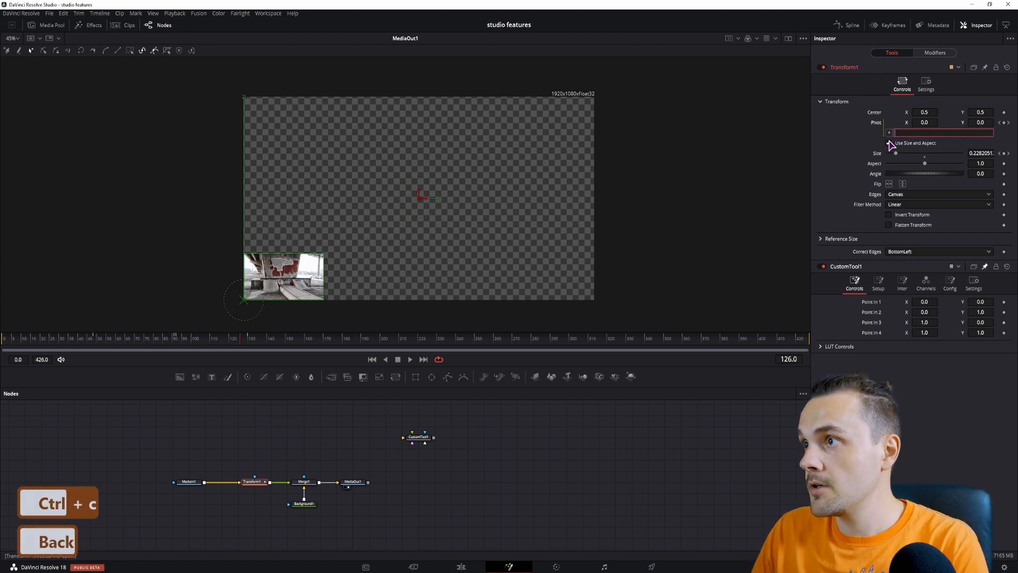
{"action": "left_click_drag", "start_coordinate": [889, 132], "coordinate": [871, 251]}
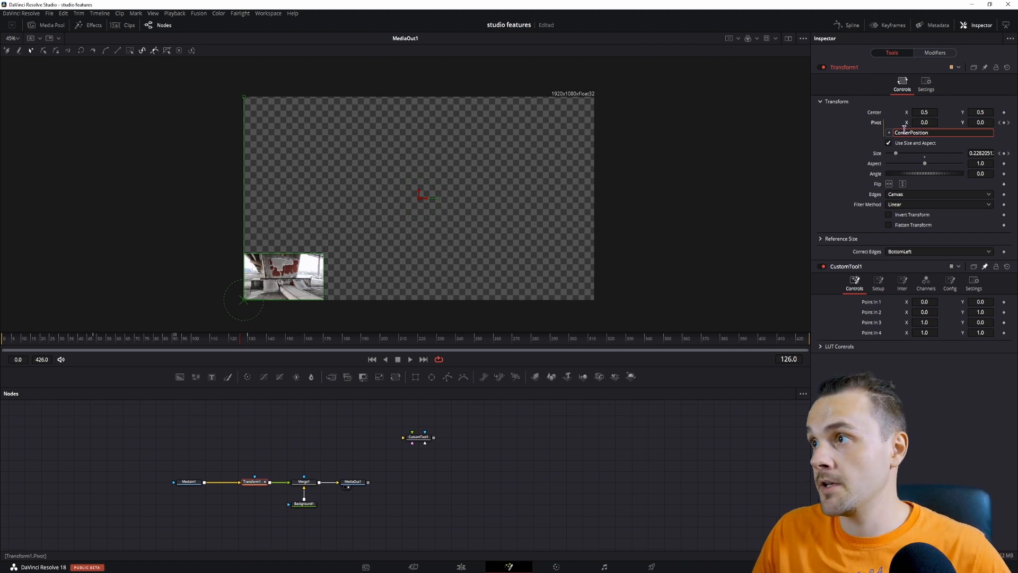
{"action": "key", "text": "ctrl+a"}
{"action": "key", "text": "ctrl+v"}
{"action": "left_click", "coordinate": [933, 133]}
Copy the four-line CornerPosition iif expression from the notes and replace the Transform's Pivot expression with it.
{"action": "left_click", "coordinate": [181, 567]}
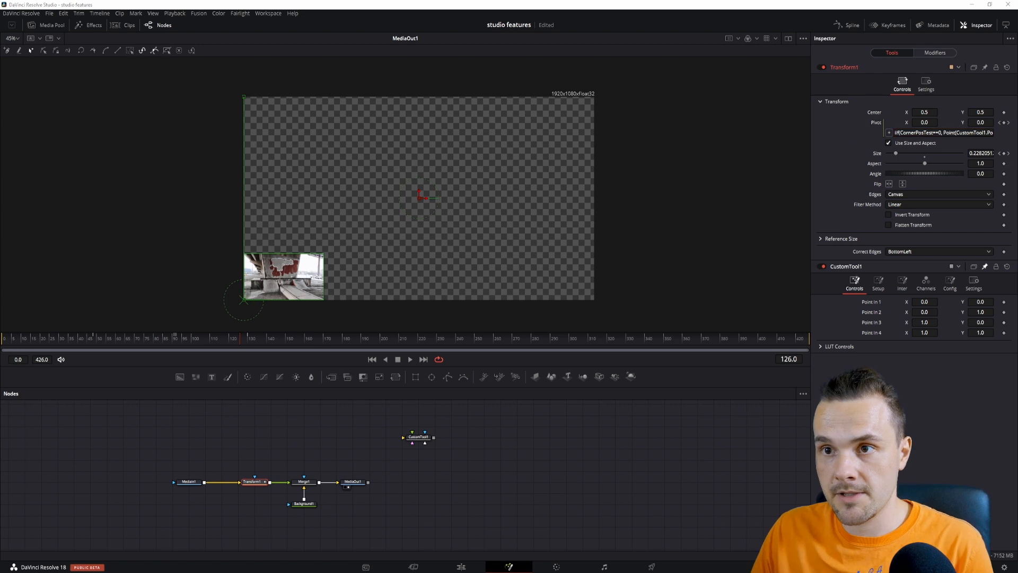
{"action": "left_click_drag", "start_coordinate": [77, 279], "coordinate": [744, 333]}
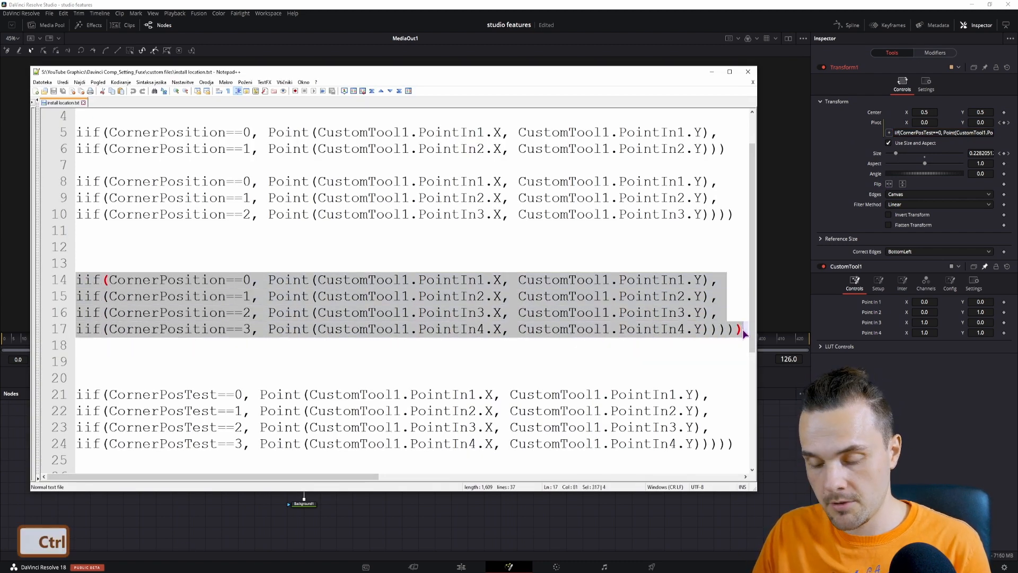
{"action": "key", "text": "ctrl+c"}
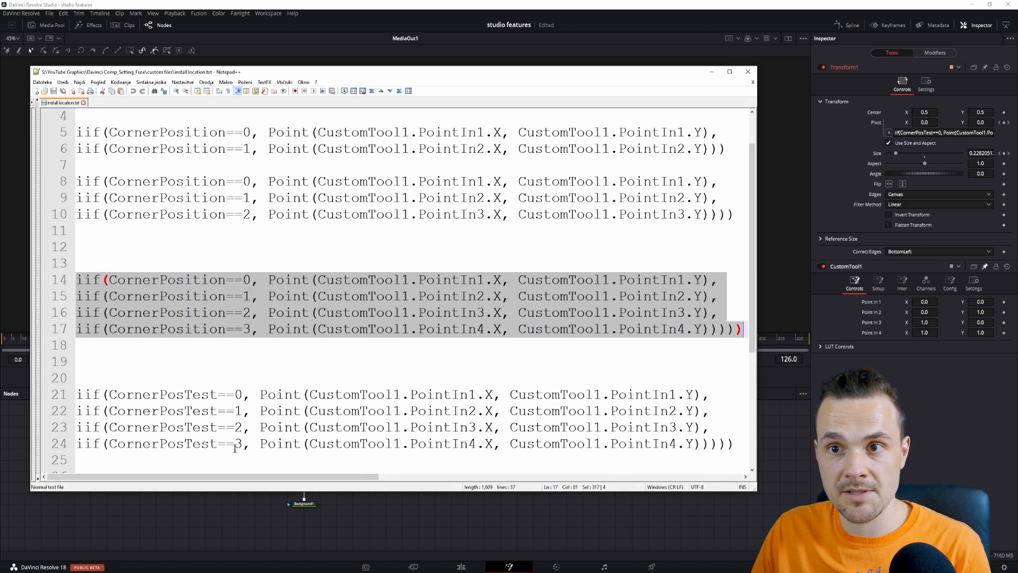
{"action": "left_click", "coordinate": [901, 133]}
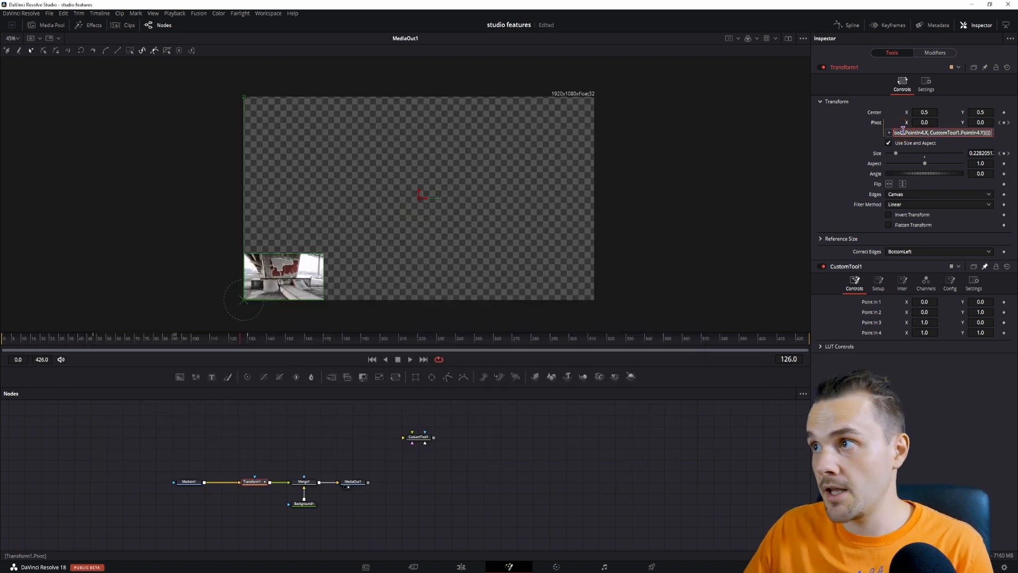
{"action": "key", "text": "BackSpace"}
{"action": "key", "text": "ctrl+v"}
{"action": "left_click", "coordinate": [824, 163]}
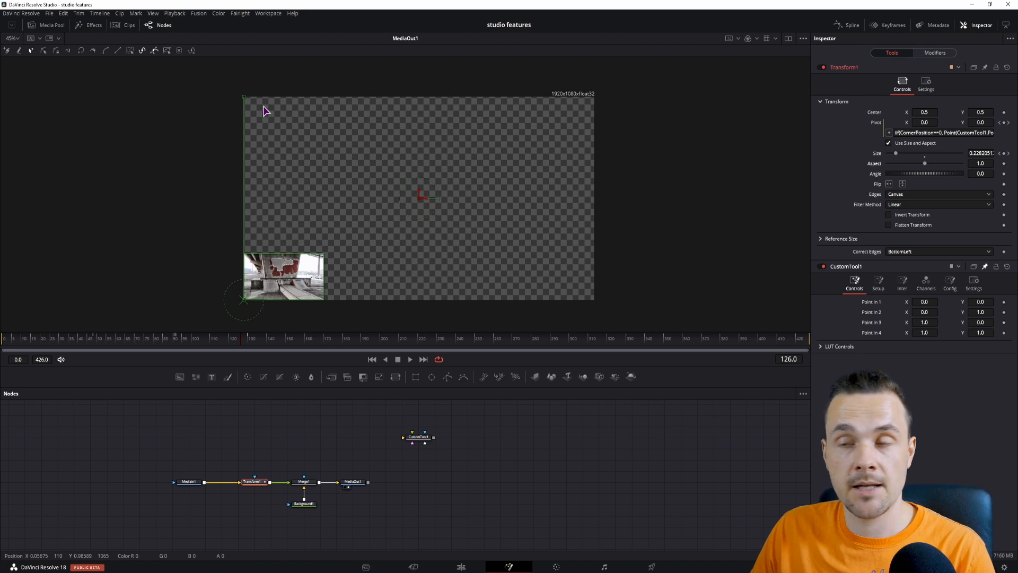
Choose BottomRight for Correct Edges and set the Custom Tool's Point In 2 to X 1.0, Y 0.0.
{"action": "left_click", "coordinate": [919, 253]}
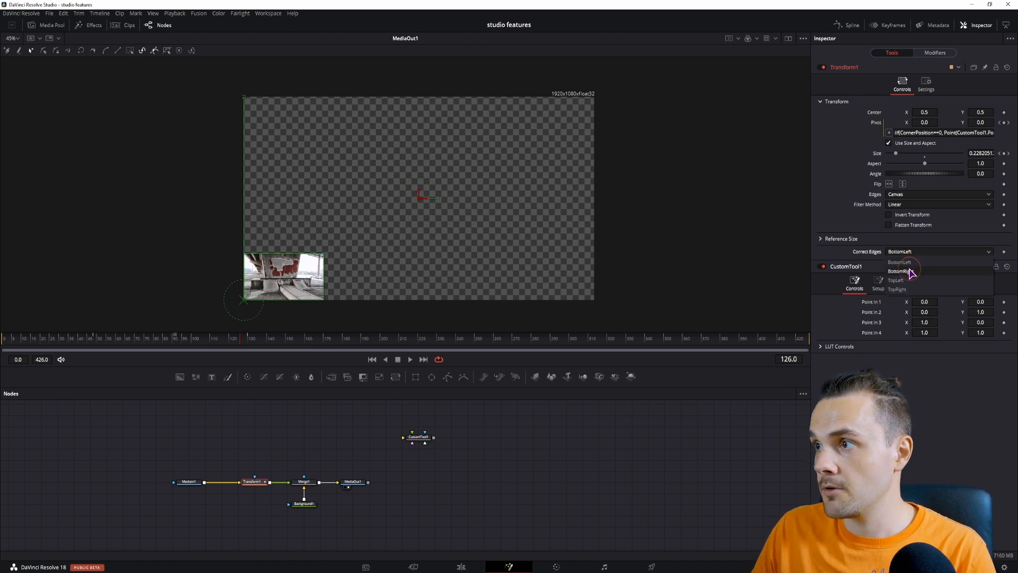
{"action": "left_click", "coordinate": [917, 271]}
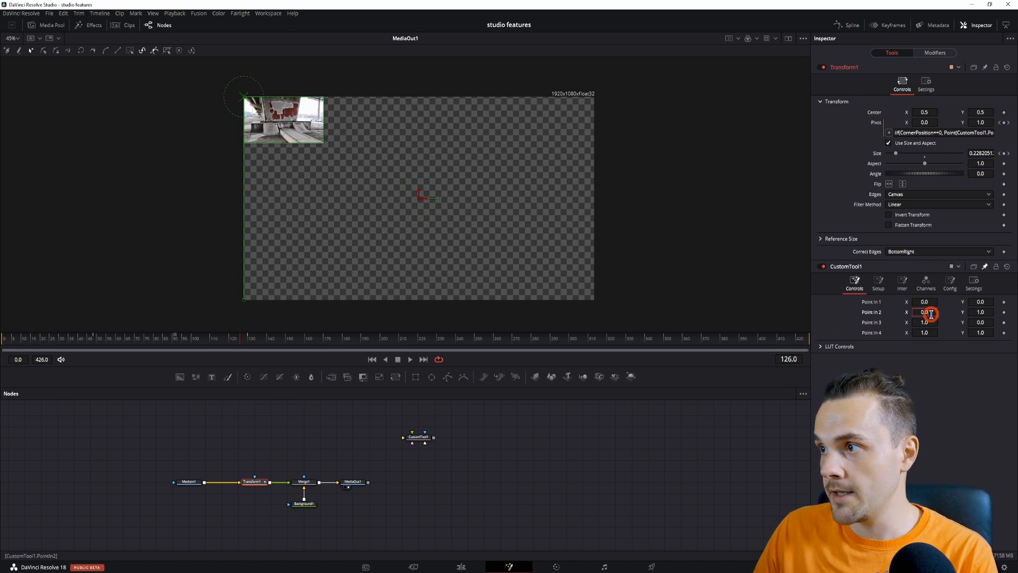
{"action": "left_click", "coordinate": [925, 312]}
{"action": "type", "text": "1"}
{"action": "left_click", "coordinate": [985, 312]}
{"action": "type", "text": "0"}
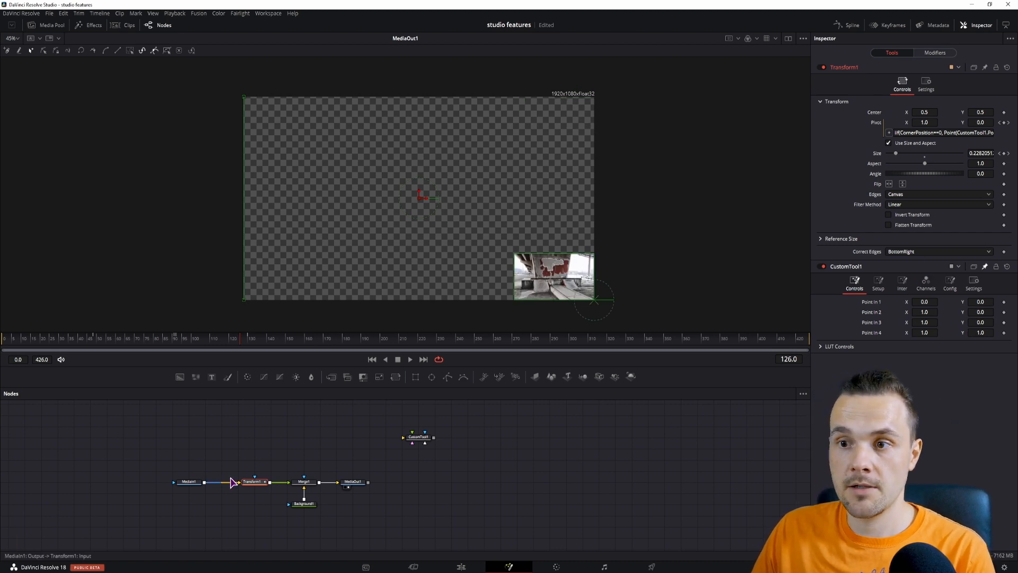
Load the Transform's CornerPosition control in the control editor, select its BottomRight item to examine the item order, and cancel.
{"action": "right_click", "coordinate": [254, 482]}
{"action": "left_click", "coordinate": [297, 403]}
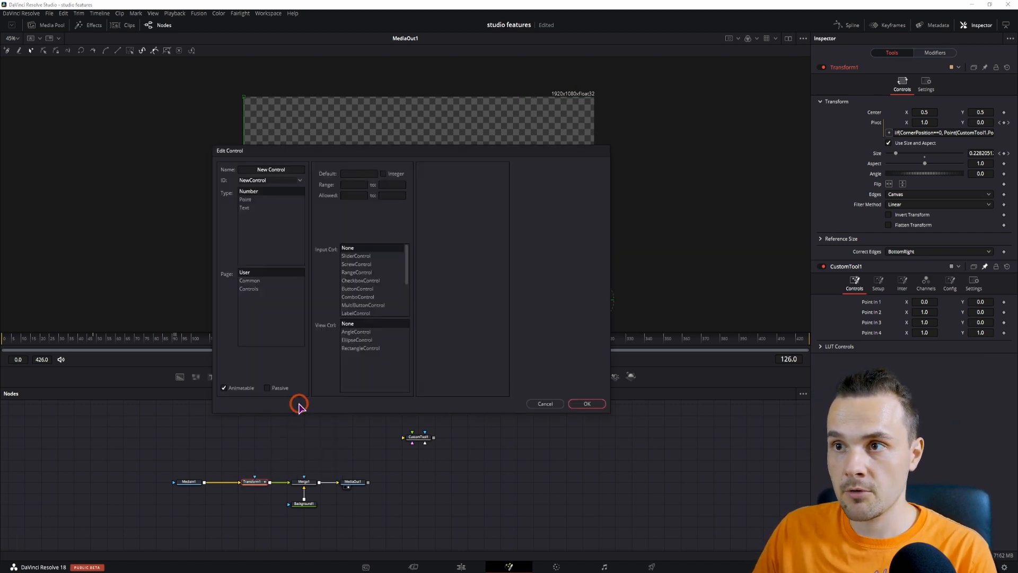
{"action": "left_click", "coordinate": [301, 181]}
{"action": "left_click_drag", "start_coordinate": [348, 200], "coordinate": [349, 317]}
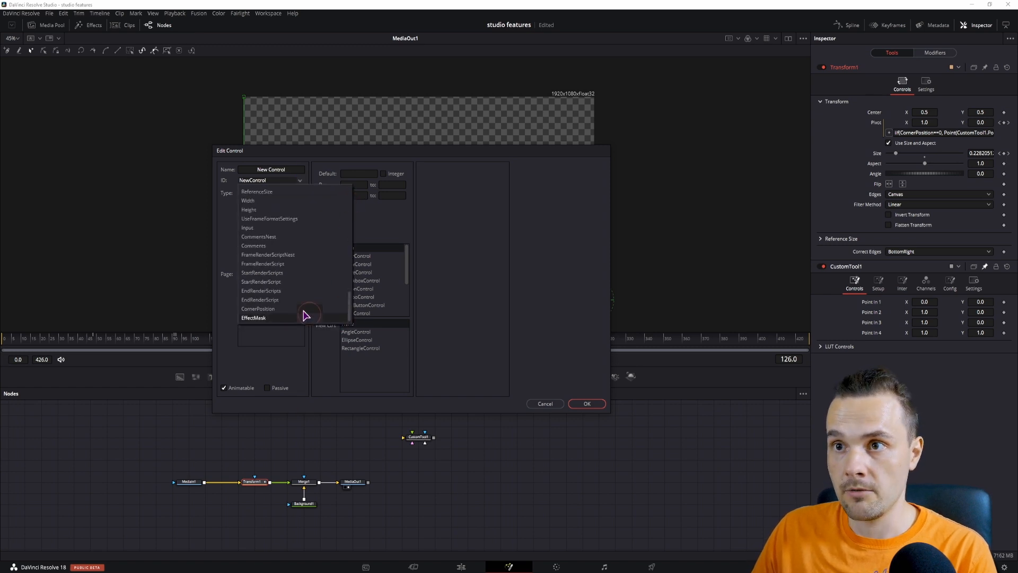
{"action": "left_click", "coordinate": [278, 309]}
{"action": "left_click", "coordinate": [453, 235]}
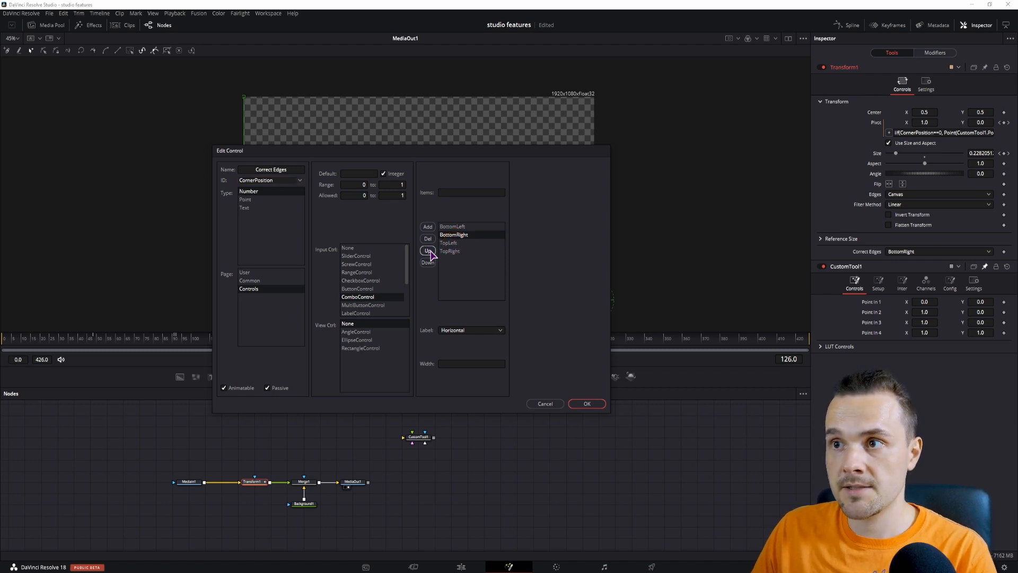
{"action": "left_click", "coordinate": [552, 405]}
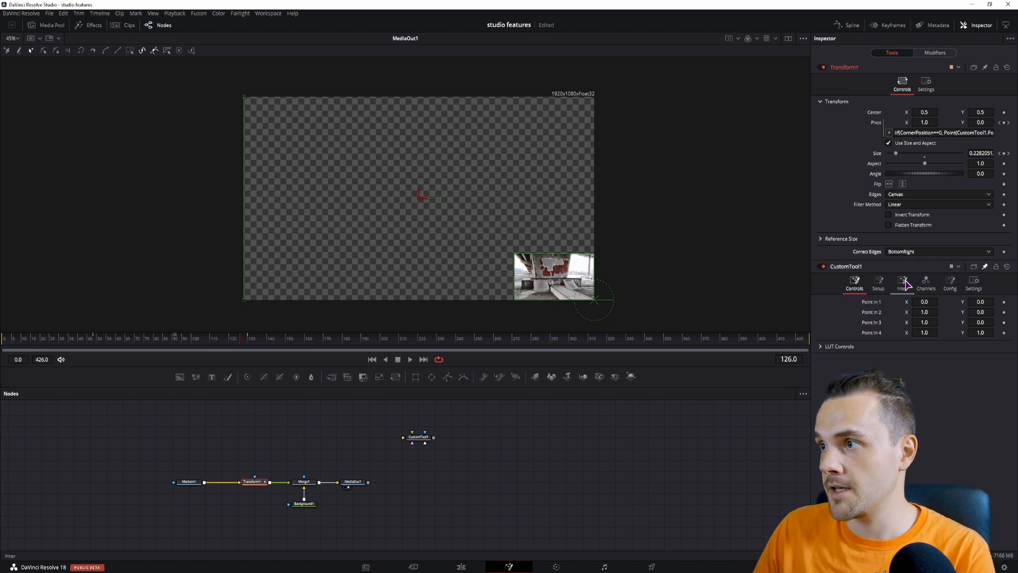
Test the Correct Edges dropdown by switching between BottomLeft and BottomRight.
{"action": "left_click", "coordinate": [907, 252]}
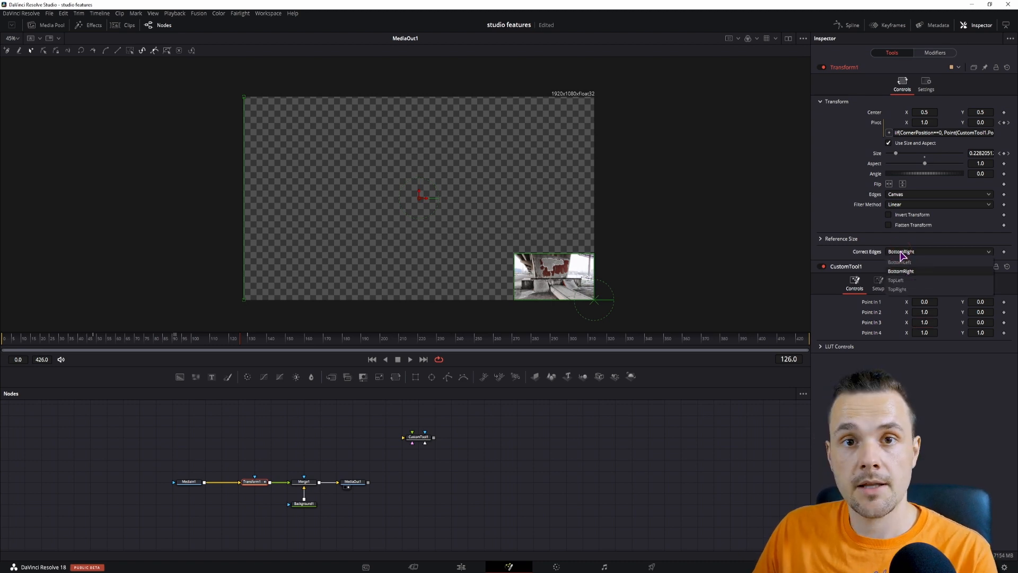
{"action": "left_click", "coordinate": [901, 252]}
{"action": "left_click", "coordinate": [901, 251]}
{"action": "left_click", "coordinate": [900, 263]}
{"action": "left_click", "coordinate": [901, 251]}
{"action": "left_click", "coordinate": [900, 271]}
{"action": "left_click", "coordinate": [900, 250]}
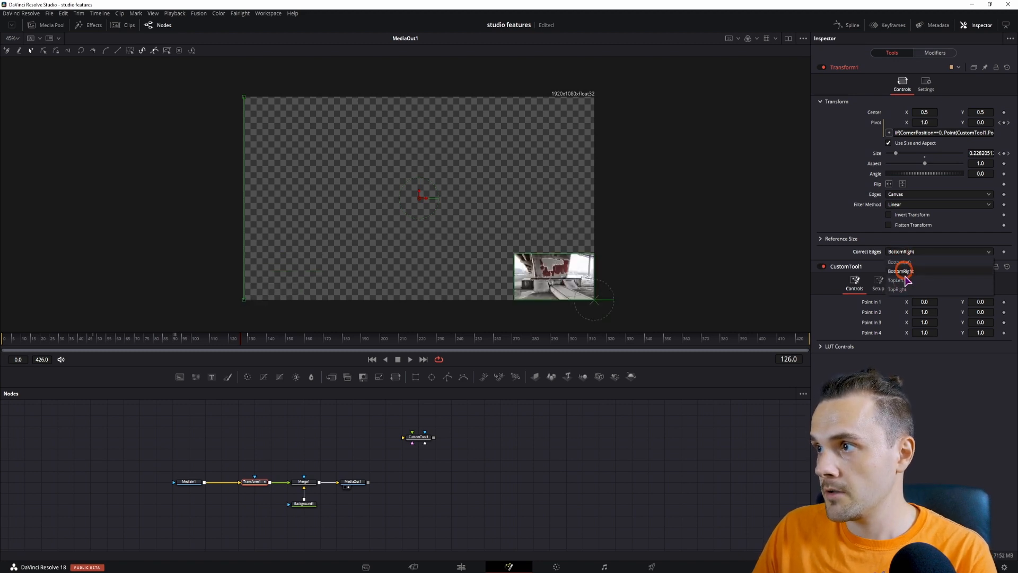
{"action": "left_click", "coordinate": [901, 271]}
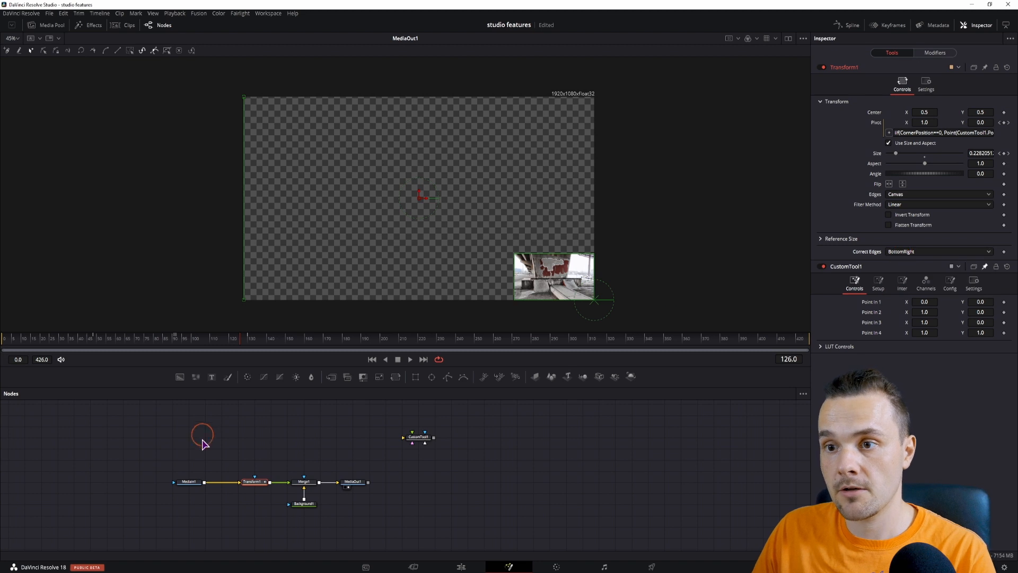
{"action": "right_click", "coordinate": [260, 482]}
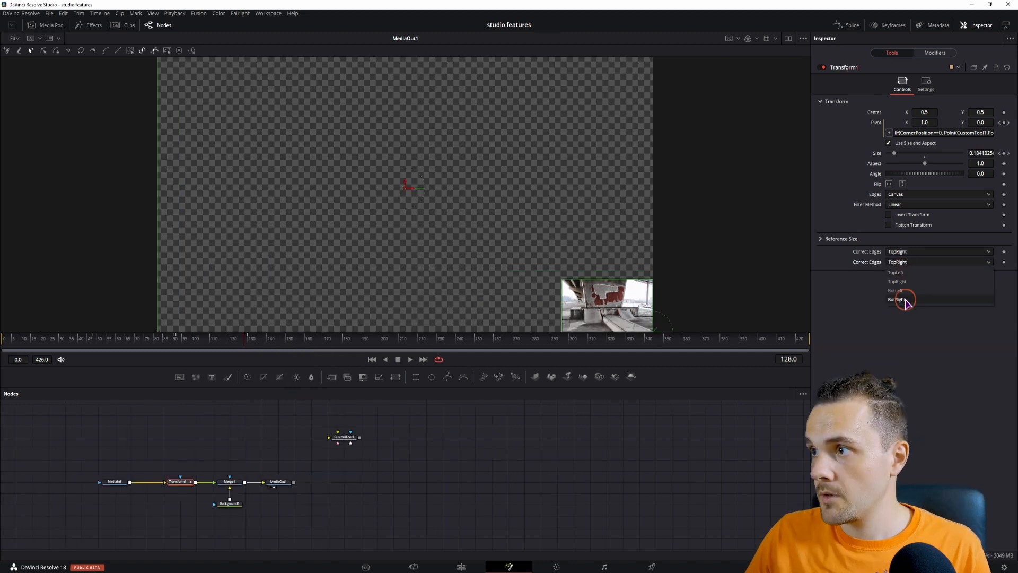
Try BotLeft, TopLeft, BotRight and TopRight in the second Correct Edges dropdown, and deselect the Transform.
{"action": "left_click", "coordinate": [904, 289]}
{"action": "left_click", "coordinate": [909, 263]}
{"action": "left_click", "coordinate": [905, 272]}
{"action": "left_click", "coordinate": [906, 263]}
{"action": "left_click", "coordinate": [905, 299]}
{"action": "left_click", "coordinate": [907, 262]}
{"action": "left_click", "coordinate": [907, 282]}
{"action": "left_click", "coordinate": [323, 462]}
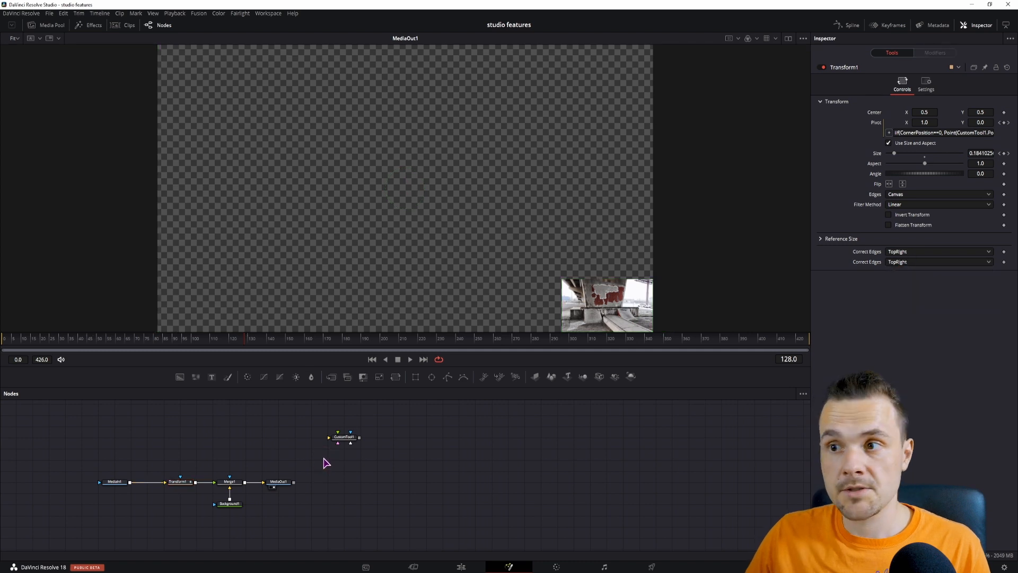
Add a separate Transform node and define a Correct Edges ComboControl for it, with ID CornerPos1, on the Controls page.
{"action": "left_click_drag", "start_coordinate": [395, 377], "coordinate": [375, 481]}
{"action": "right_click", "coordinate": [380, 483]}
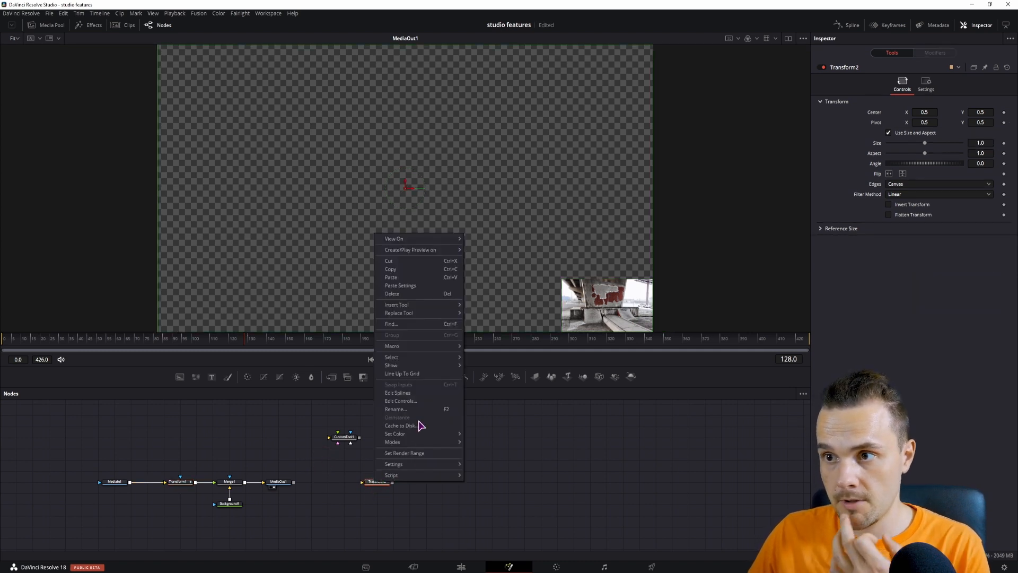
{"action": "left_click", "coordinate": [409, 401]}
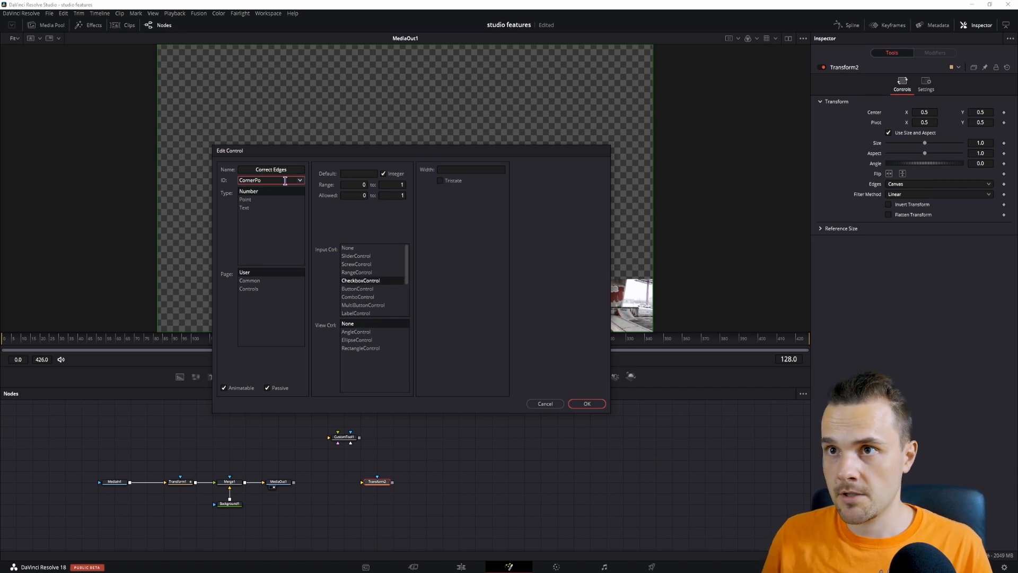
{"action": "type", "text": "s1"}
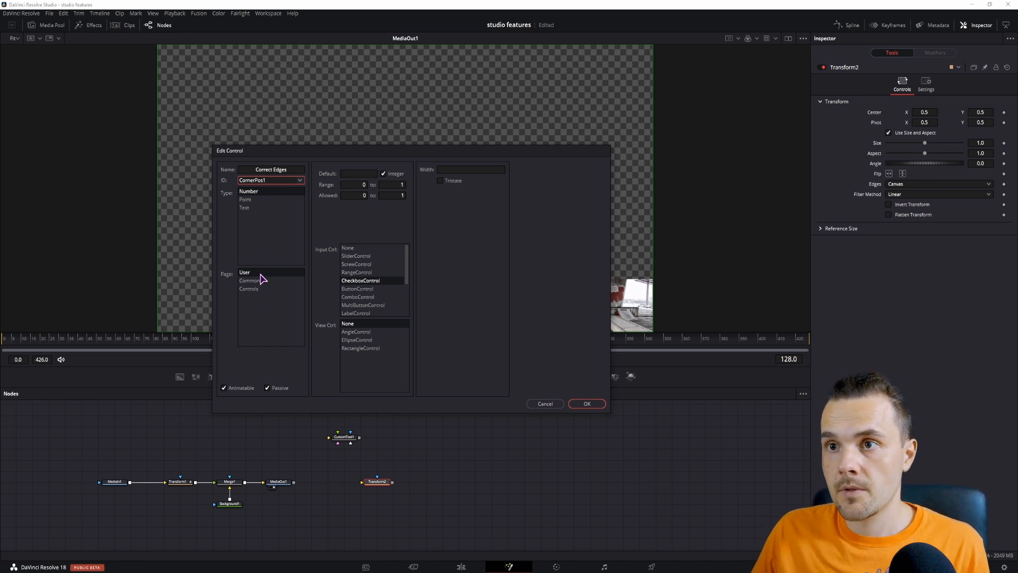
{"action": "left_click", "coordinate": [249, 288]}
{"action": "left_click", "coordinate": [357, 296]}
Add the items TL, TR, BL and BR to the CornerPos1 combo control and apply it.
{"action": "left_click", "coordinate": [472, 192]}
{"action": "type", "text": "TL"}
{"action": "left_click", "coordinate": [428, 227]}
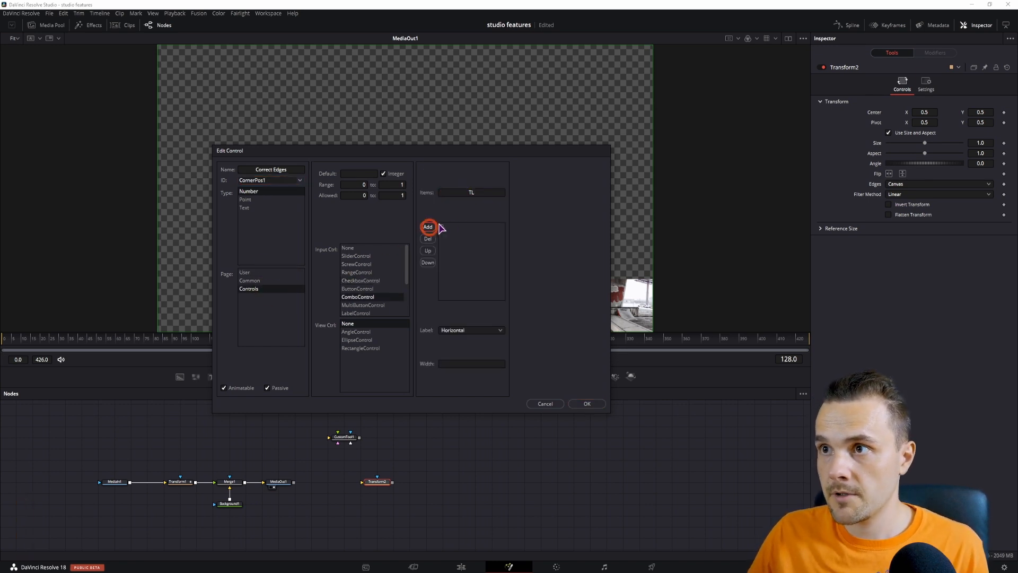
{"action": "type", "text": "TR"}
{"action": "left_click", "coordinate": [428, 227]}
{"action": "left_click", "coordinate": [483, 193]}
{"action": "type", "text": "BL"}
{"action": "left_click", "coordinate": [428, 227]}
{"action": "left_click", "coordinate": [480, 194]}
{"action": "type", "text": "B"}
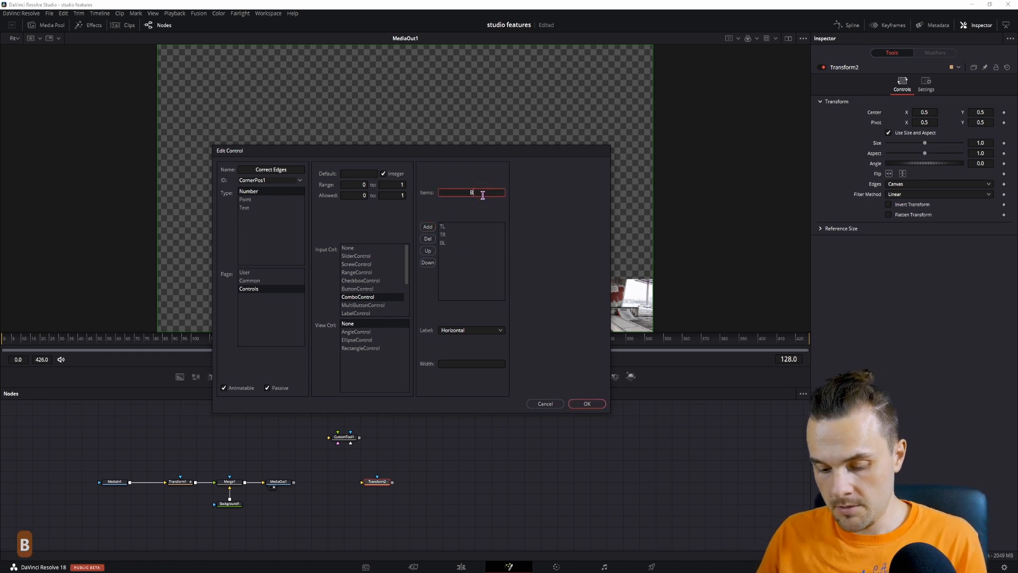
{"action": "type", "text": "R"}
{"action": "left_click", "coordinate": [428, 227]}
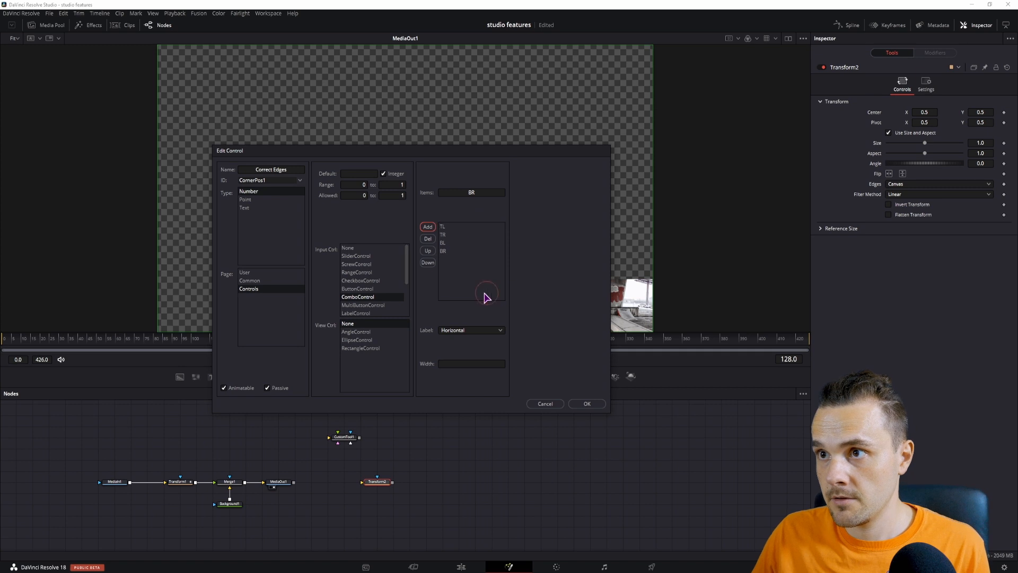
{"action": "left_click", "coordinate": [587, 404]}
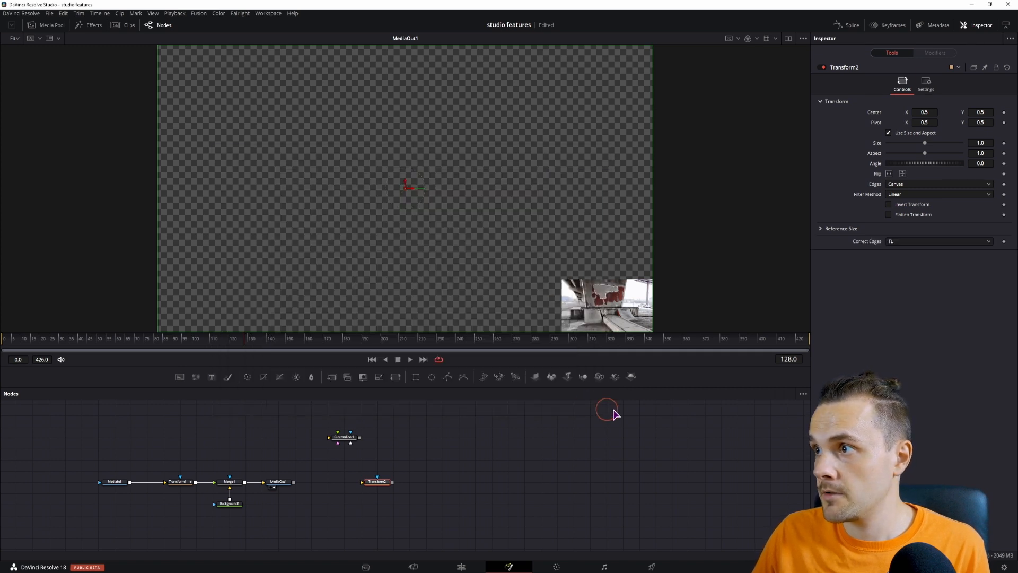
Test the Correct Edges dropdown on Transform2 by switching between its TL, TR, BL and BR items.
{"action": "left_click", "coordinate": [909, 243]}
{"action": "left_click", "coordinate": [902, 261]}
{"action": "left_click_drag", "start_coordinate": [902, 243], "coordinate": [900, 273]}
{"action": "left_click", "coordinate": [898, 269]}
{"action": "left_click", "coordinate": [902, 241]}
{"action": "left_click", "coordinate": [906, 281]}
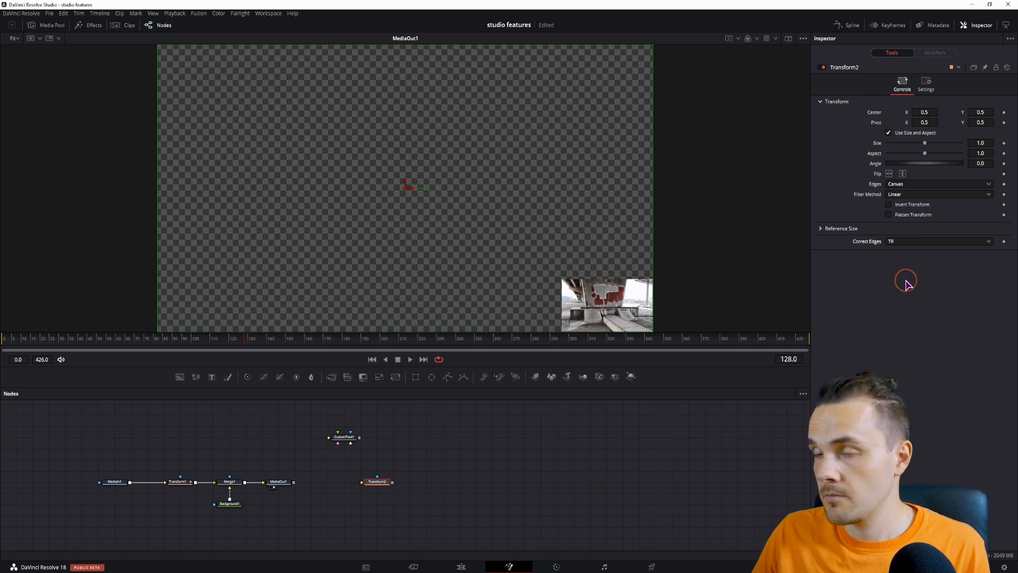
{"action": "left_click", "coordinate": [911, 240]}
{"action": "left_click", "coordinate": [905, 277]}
{"action": "left_click", "coordinate": [911, 240]}
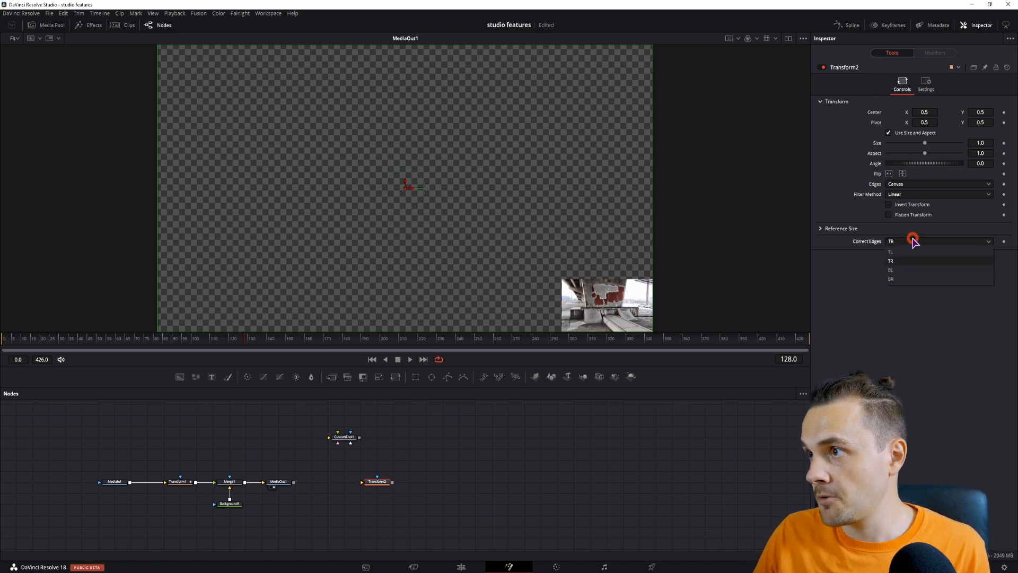
{"action": "left_click", "coordinate": [908, 273]}
Return to the edit timeline, open the Fusion composition clip before Test Comp in Fusion and select its Transform1 node.
{"action": "left_click", "coordinate": [468, 566]}
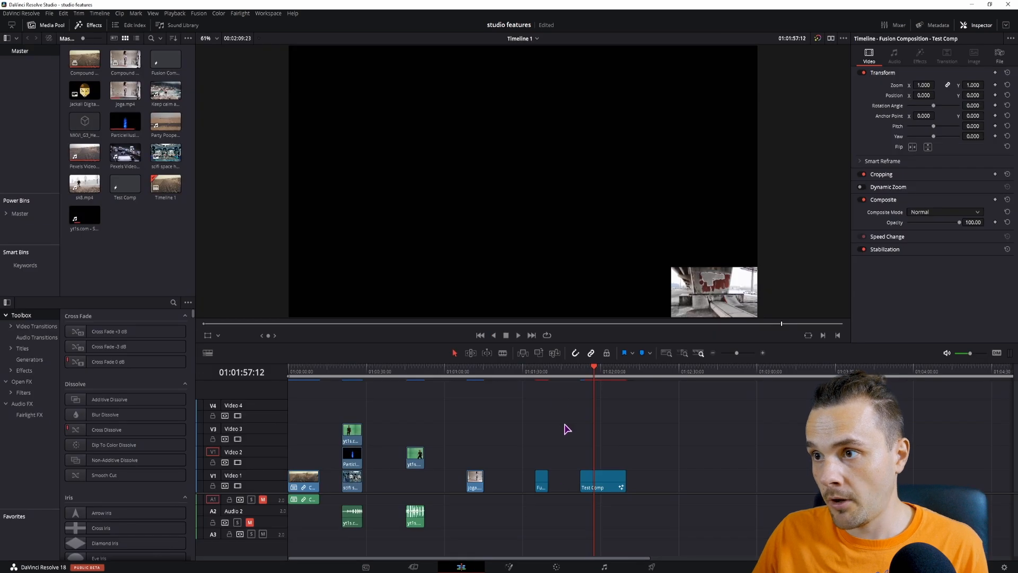
{"action": "left_click_drag", "start_coordinate": [546, 377], "coordinate": [537, 444]}
{"action": "left_click", "coordinate": [538, 485]}
{"action": "key", "text": "shift+5"}
{"action": "left_click_drag", "start_coordinate": [281, 493], "coordinate": [277, 525]}
{"action": "left_click_drag", "start_coordinate": [269, 483], "coordinate": [281, 514]}
{"action": "left_click", "coordinate": [230, 433]}
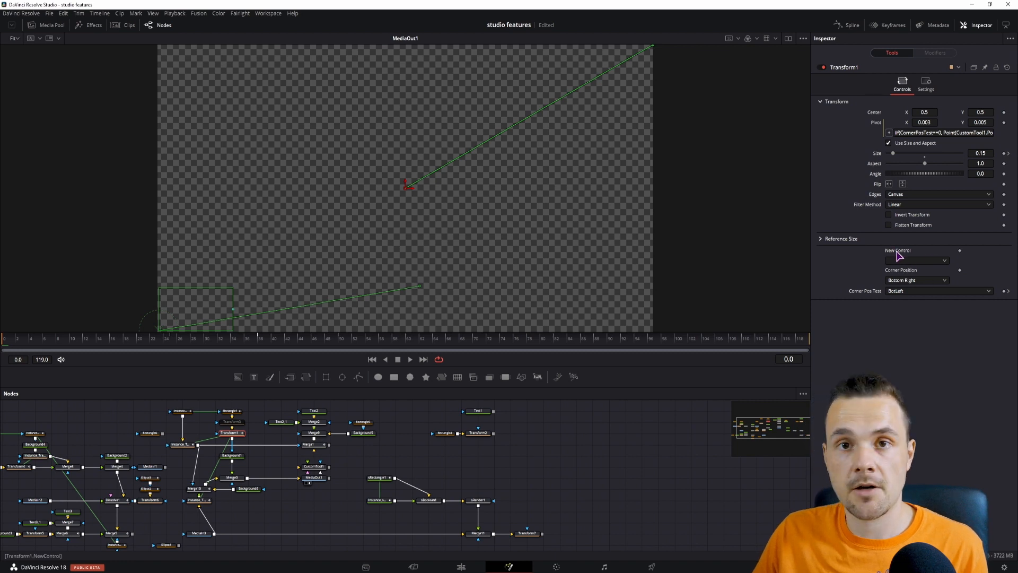
Choose a TRPC item in Transform1's New Control dropdown and review the remaining items.
{"action": "left_click", "coordinate": [898, 261]}
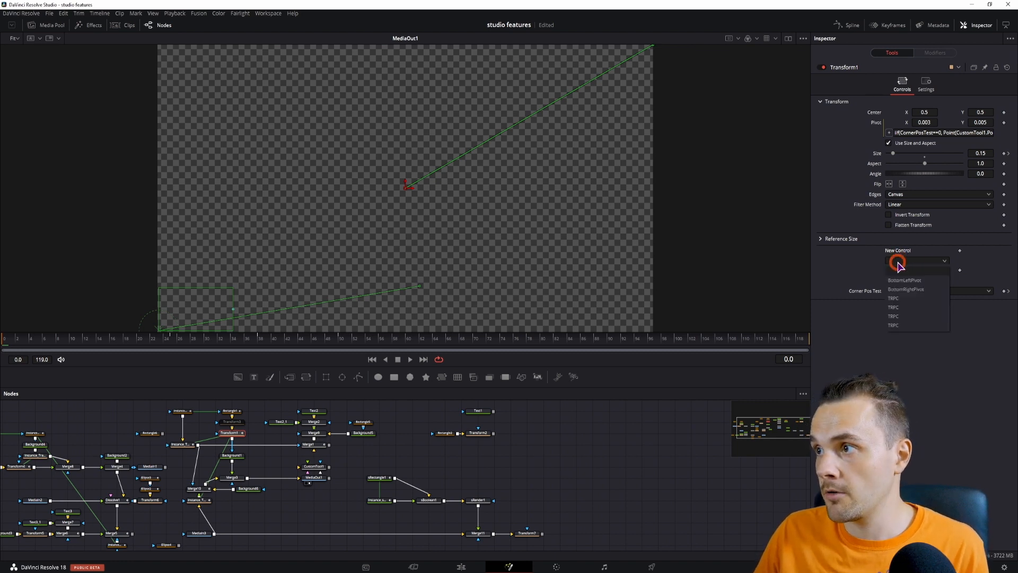
{"action": "left_click", "coordinate": [907, 322]}
{"action": "left_click", "coordinate": [915, 261]}
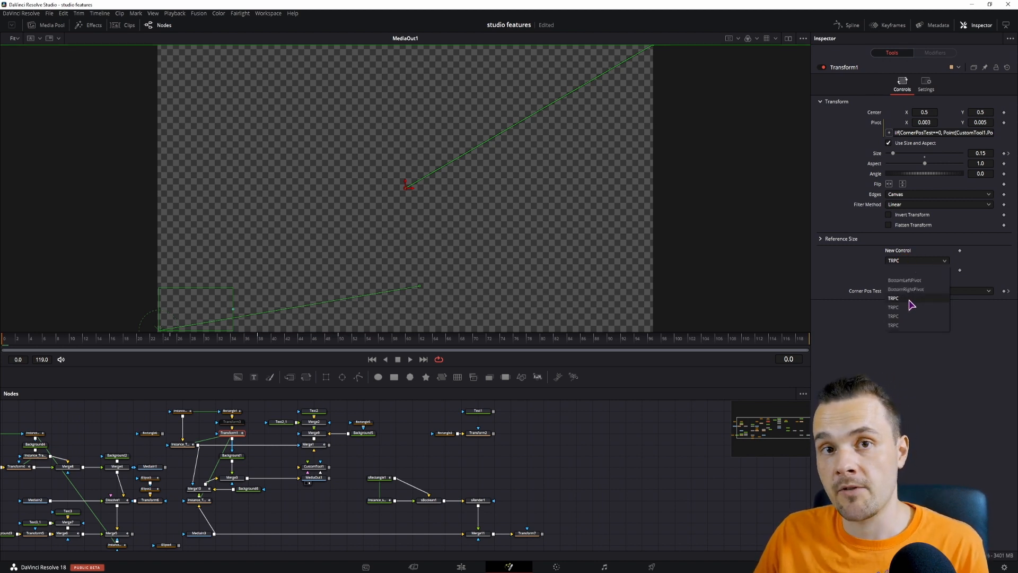
{"action": "left_click", "coordinate": [913, 262]}
Switch the Corner Position dropdown through Top Left, Bottom Right and Bottom Left.
{"action": "left_click", "coordinate": [915, 280]}
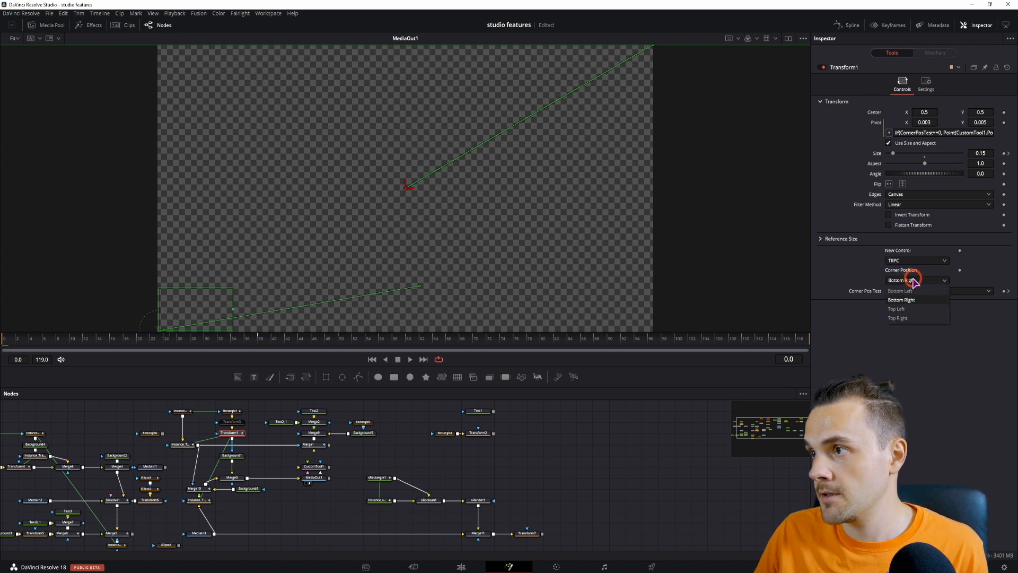
{"action": "left_click", "coordinate": [906, 312]}
{"action": "left_click", "coordinate": [909, 280]}
{"action": "left_click", "coordinate": [905, 299]}
{"action": "left_click", "coordinate": [906, 282]}
{"action": "left_click", "coordinate": [905, 291]}
Try BotRight and TopLeft in the Corner Pos Test dropdown and review its other items.
{"action": "left_click", "coordinate": [912, 291]}
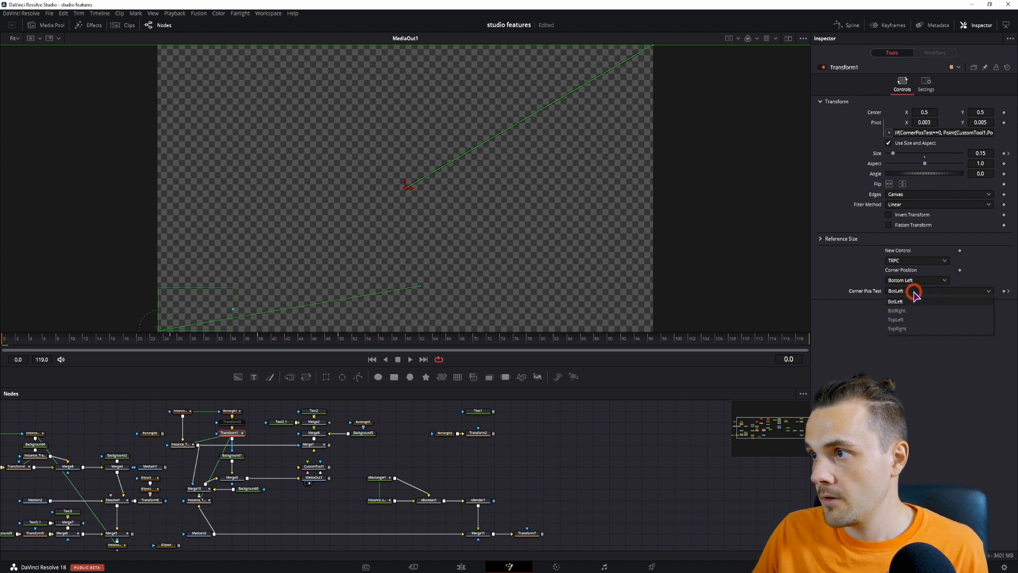
{"action": "left_click", "coordinate": [908, 309]}
{"action": "left_click", "coordinate": [911, 291]}
{"action": "left_click", "coordinate": [913, 318]}
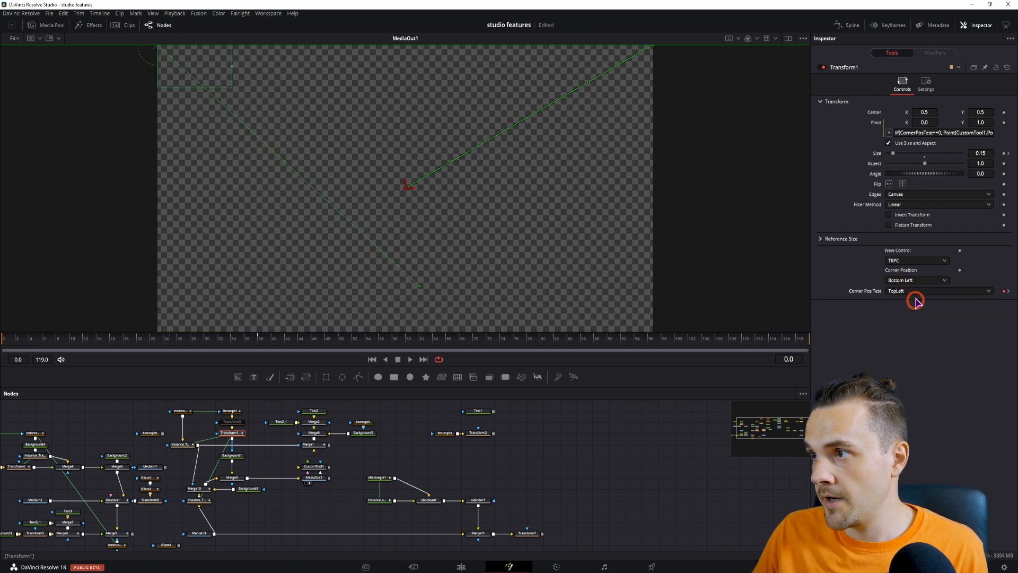
{"action": "left_click", "coordinate": [916, 291]}
{"action": "left_click", "coordinate": [916, 318]}
{"action": "left_click", "coordinate": [914, 291]}
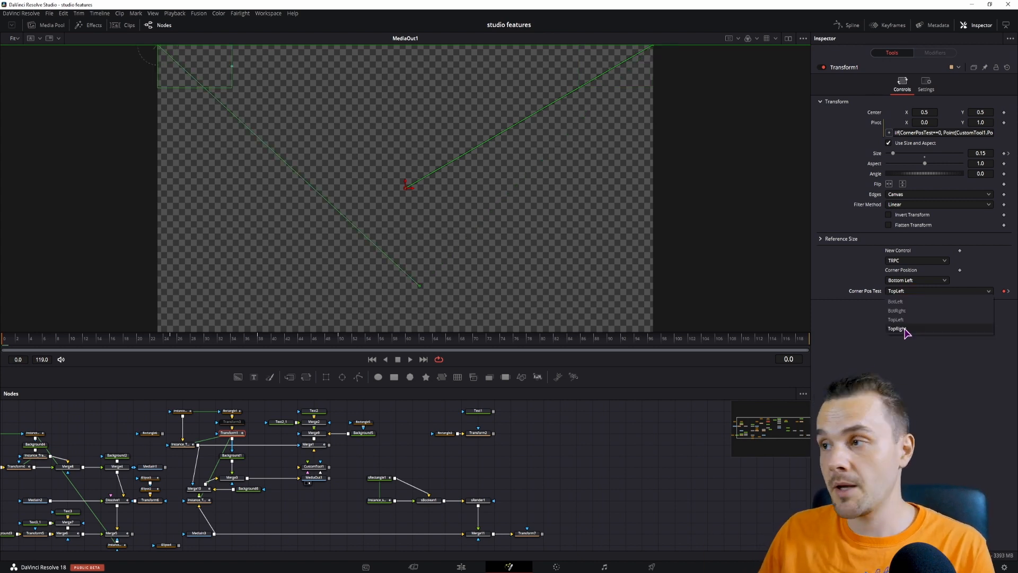
{"action": "left_click", "coordinate": [904, 364]}
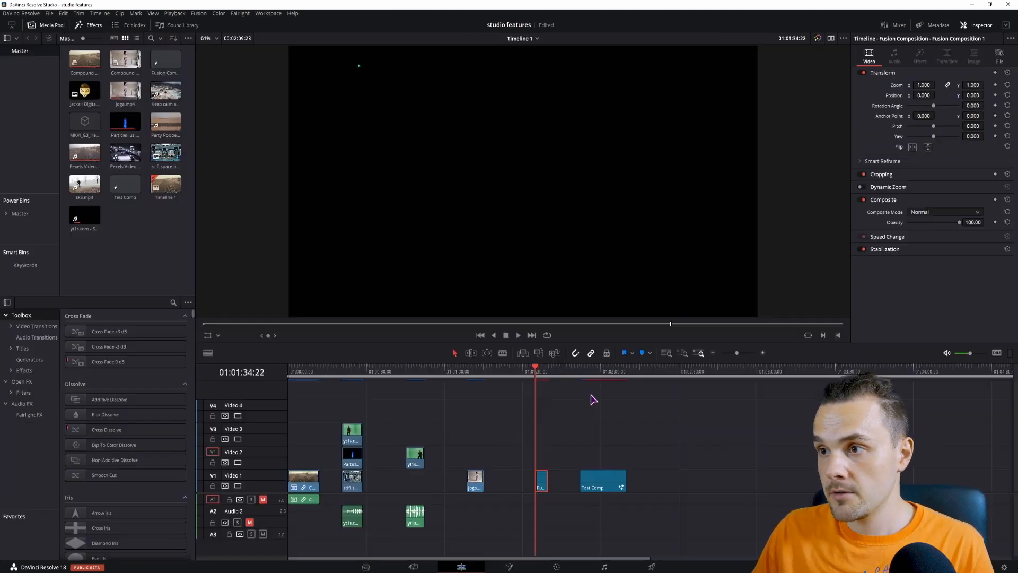
Go back to the Test Comp clip on the timeline and open it in Fusion.
{"action": "left_click", "coordinate": [604, 477]}
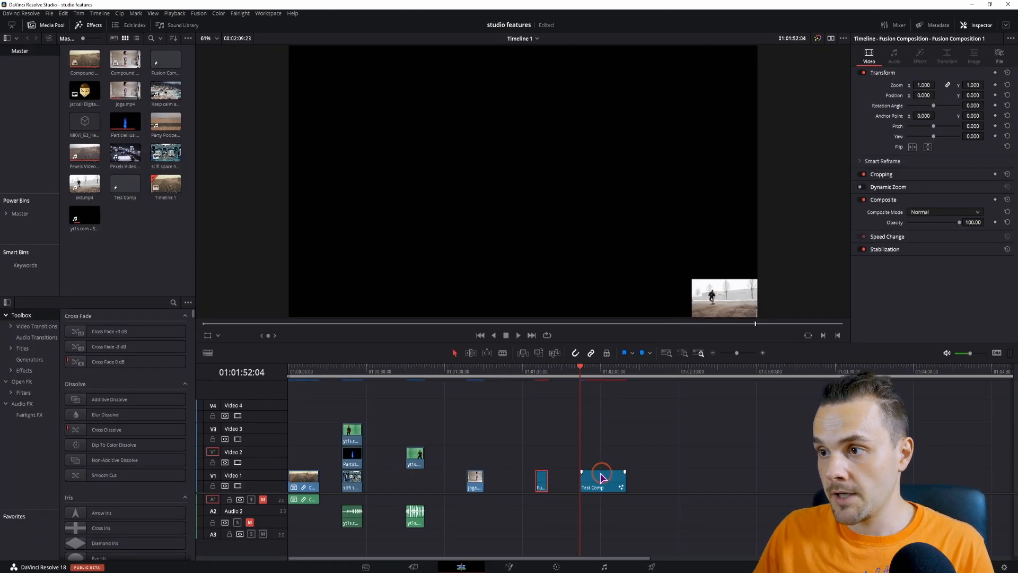
{"action": "left_click", "coordinate": [513, 569]}
{"action": "left_click", "coordinate": [421, 454]}
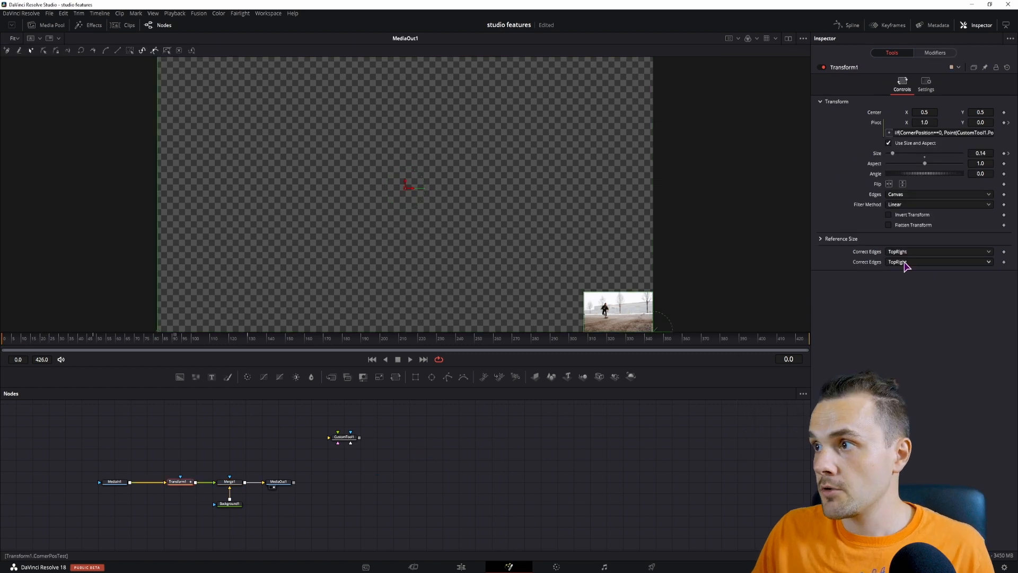
Try TopLeft and TopRight in Transform1's first Correct Edges dropdown and review its item list.
{"action": "left_click", "coordinate": [910, 252]}
{"action": "left_click", "coordinate": [896, 262]}
{"action": "left_click", "coordinate": [898, 252]}
{"action": "left_click", "coordinate": [897, 271]}
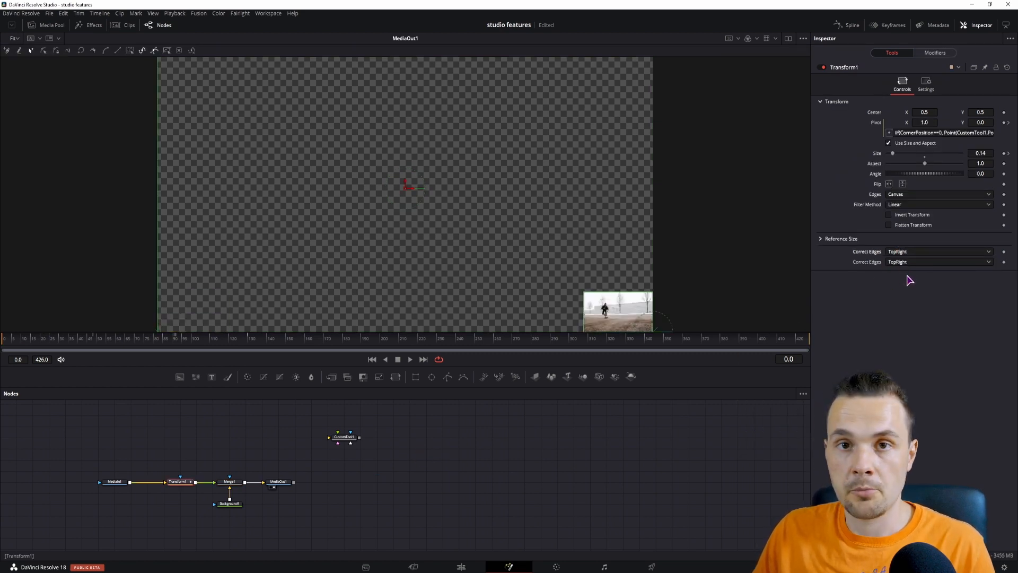
{"action": "left_click", "coordinate": [906, 252]}
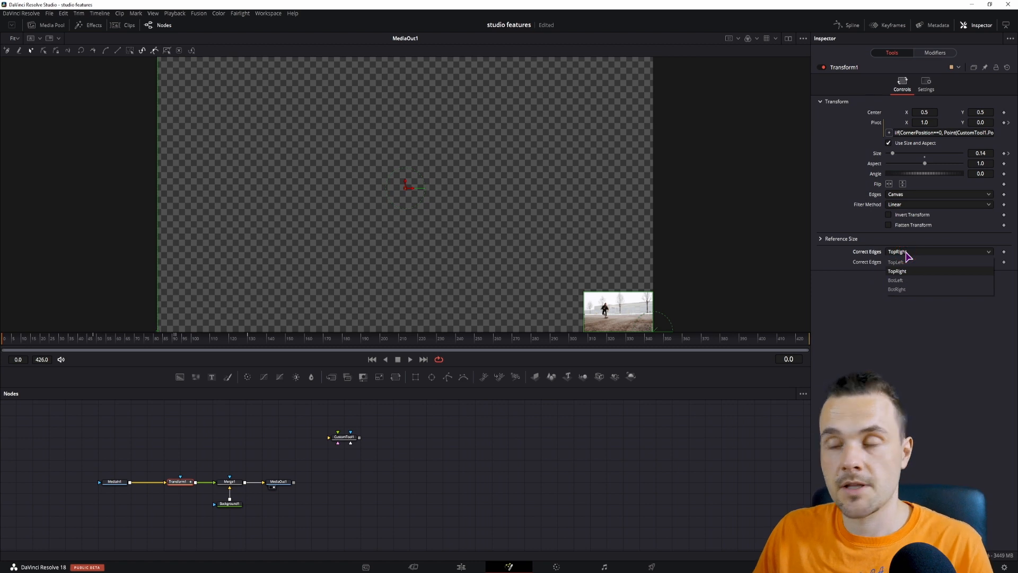
{"action": "left_click", "coordinate": [906, 254]}
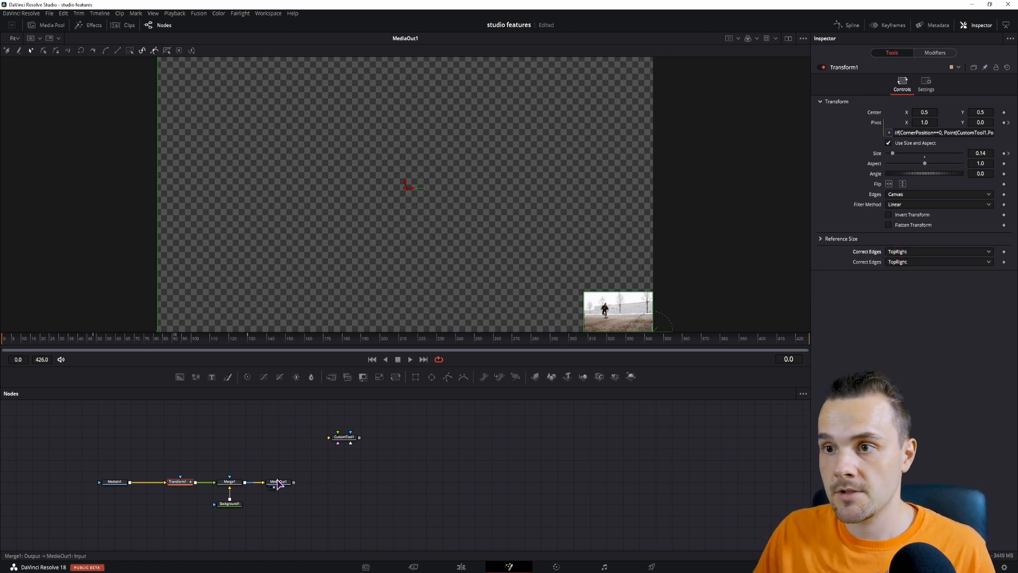
Set the Y values of Point In 1 and Point In 2 on CustomTool1 to 1.
{"action": "left_click", "coordinate": [345, 437]}
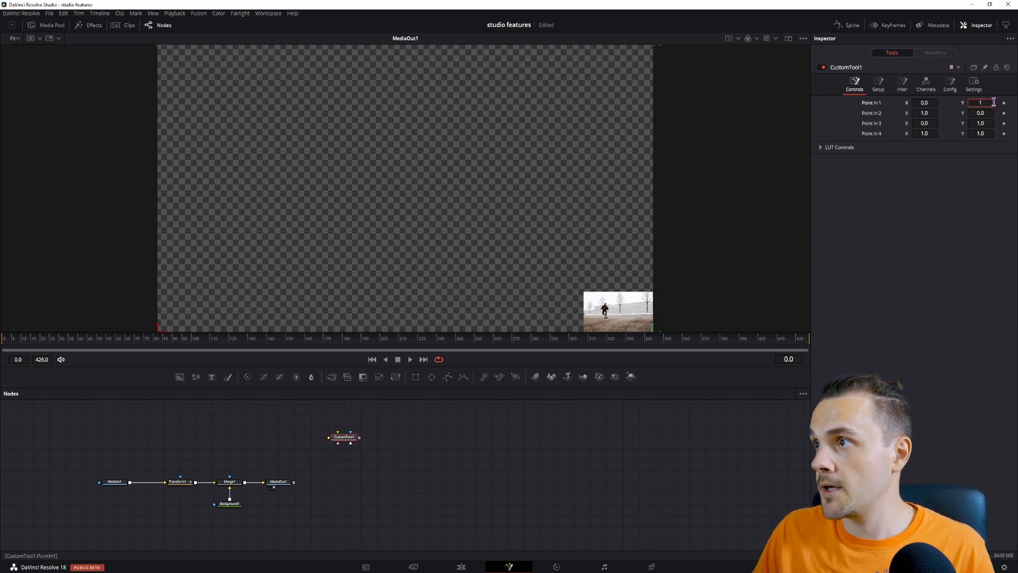
{"action": "left_click", "coordinate": [926, 112]}
{"action": "left_click", "coordinate": [981, 113]}
{"action": "type", "text": "1"}
{"action": "left_click", "coordinate": [900, 198]}
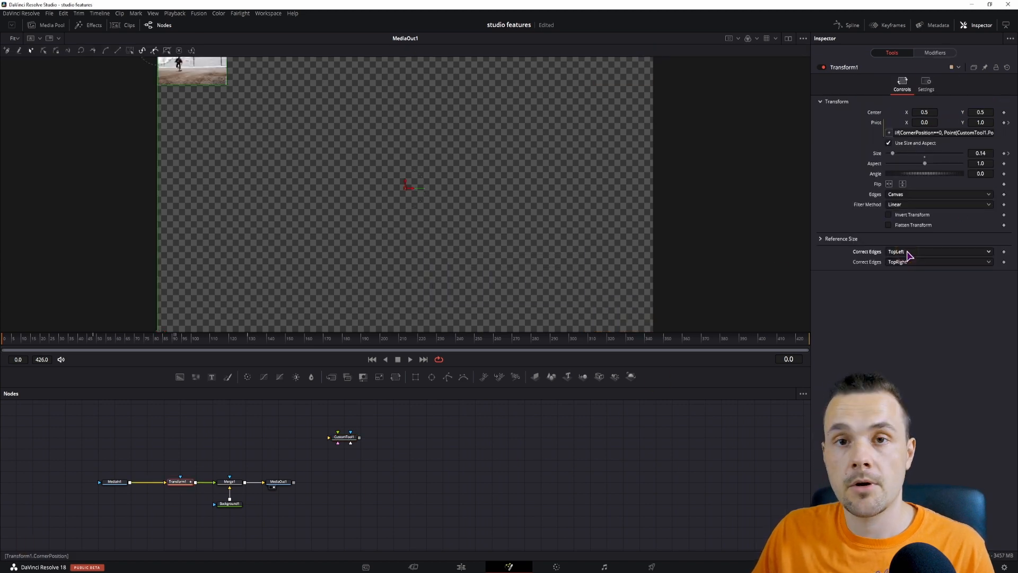
Set Transform1's first Correct Edges dropdown to TopRight and review its options.
{"action": "left_click", "coordinate": [909, 252]}
{"action": "left_click", "coordinate": [904, 273]}
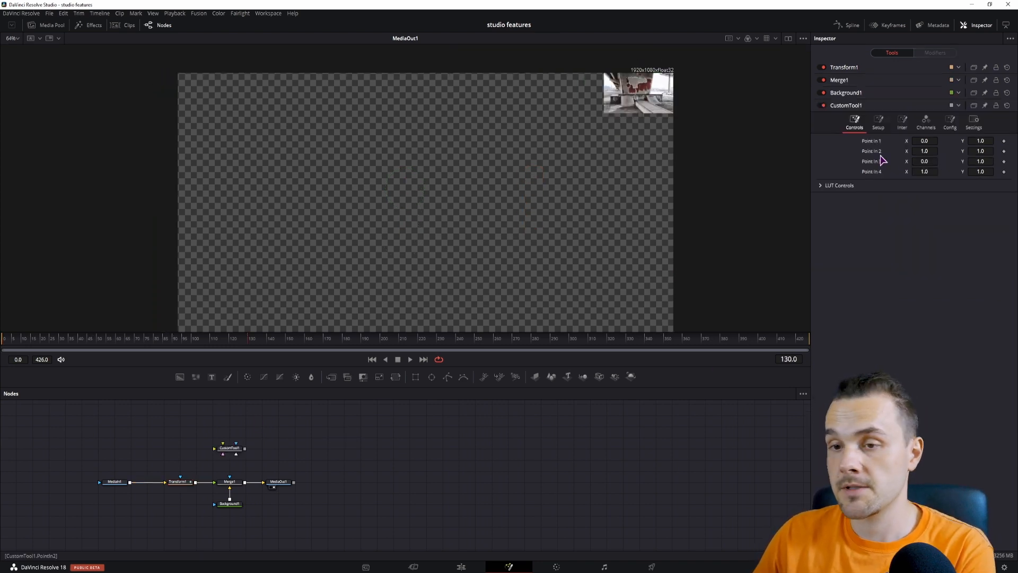
{"action": "left_click", "coordinate": [183, 482]}
{"action": "left_click", "coordinate": [910, 252]}
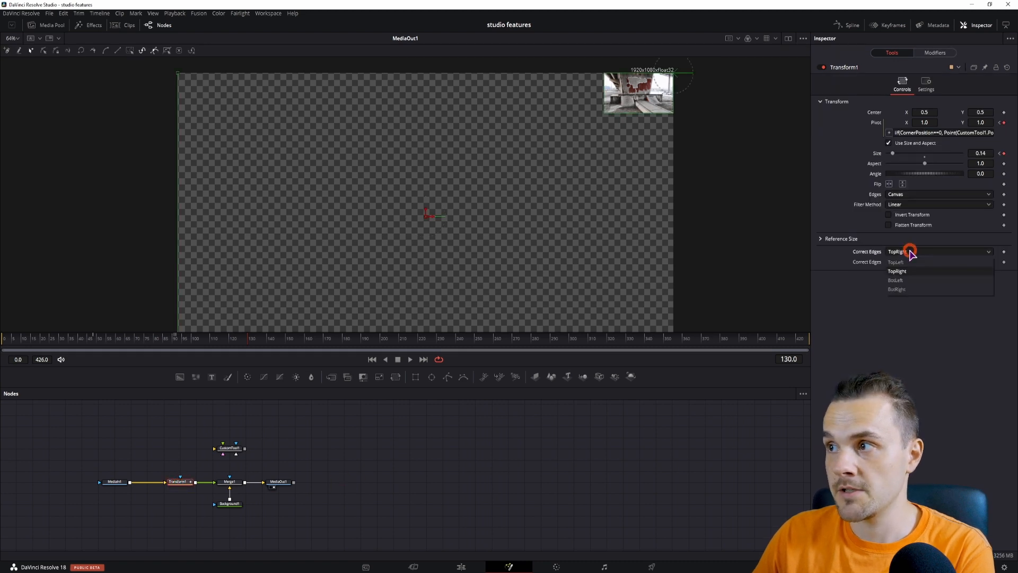
{"action": "left_click", "coordinate": [956, 375]}
{"action": "left_click", "coordinate": [1004, 251]}
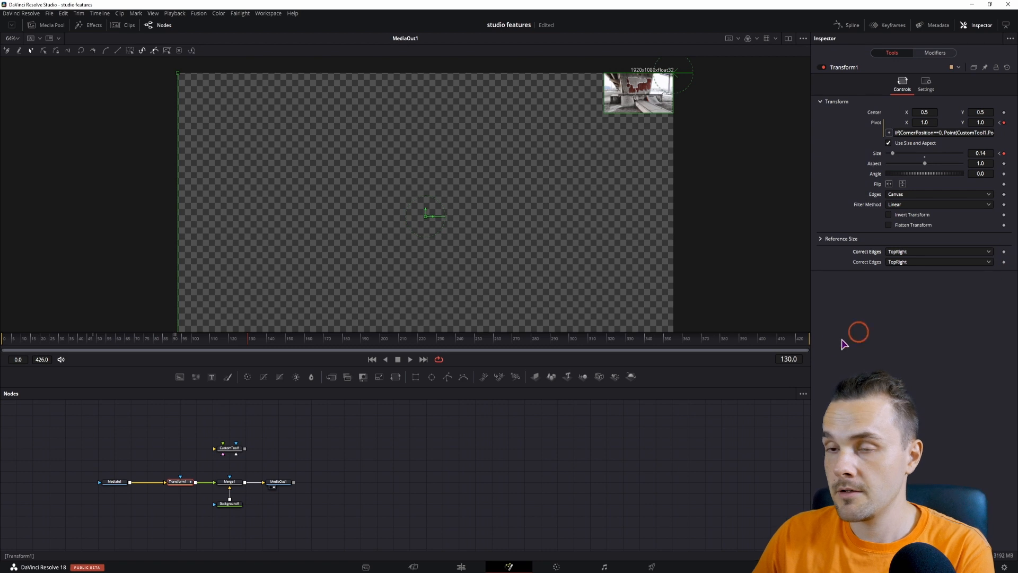
Start creating a macro from the Transform1, Merge1, Background1 and CustomTool1 nodes.
{"action": "left_click_drag", "start_coordinate": [168, 432], "coordinate": [255, 522]}
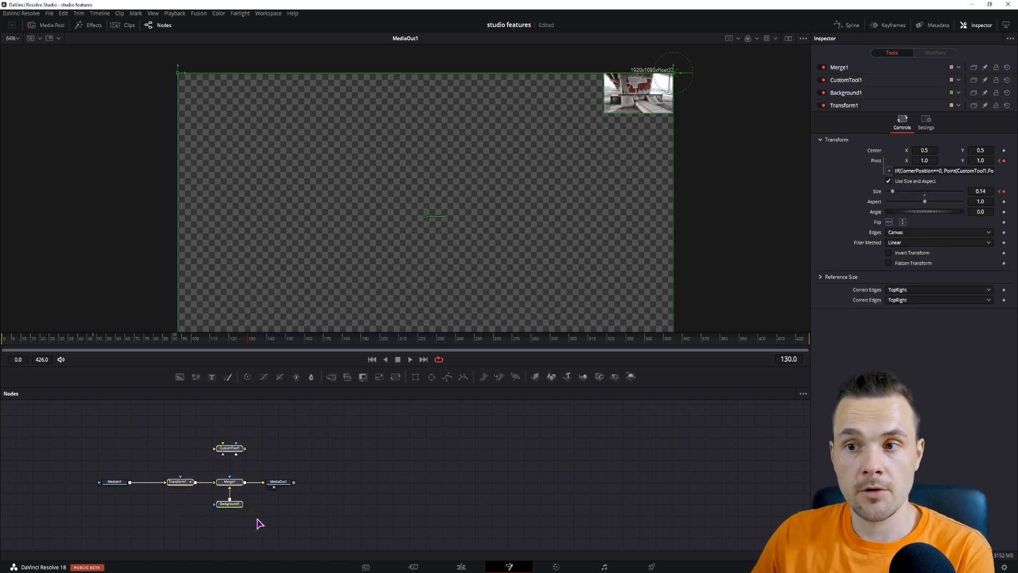
{"action": "right_click", "coordinate": [237, 481]}
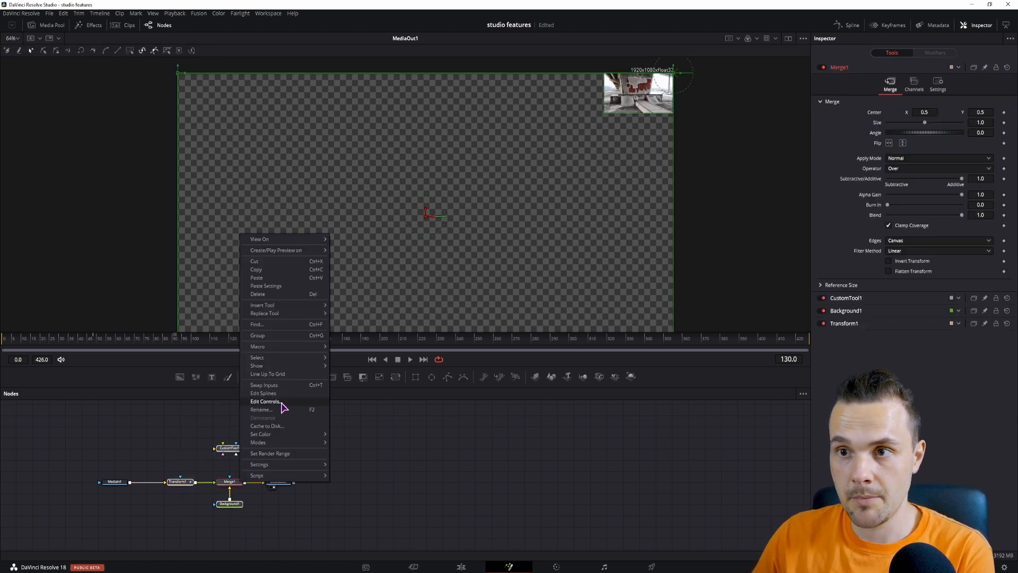
{"action": "mouse_move", "coordinate": [285, 347]}
{"action": "left_click", "coordinate": [357, 347]}
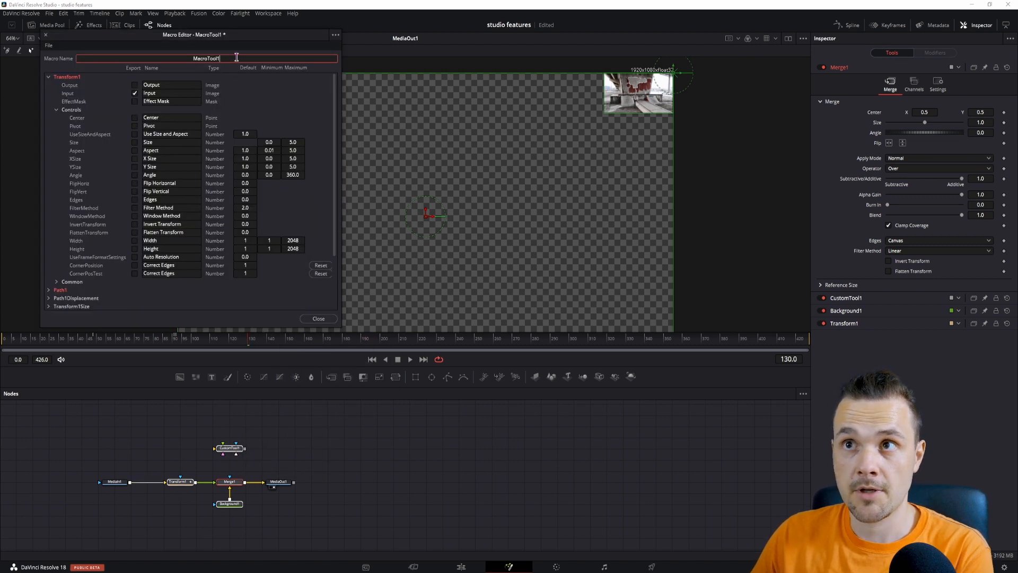
Mark Transform1's CornerPosition control for export in the macro and close the Macro Editor.
{"action": "left_click_drag", "start_coordinate": [237, 44], "coordinate": [521, 176]}
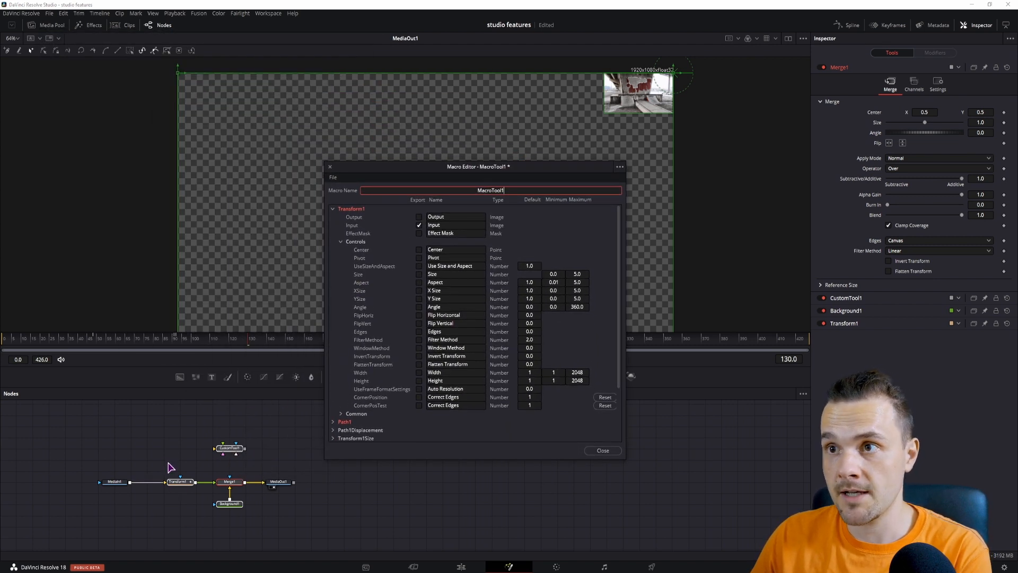
{"action": "left_click", "coordinate": [419, 397]}
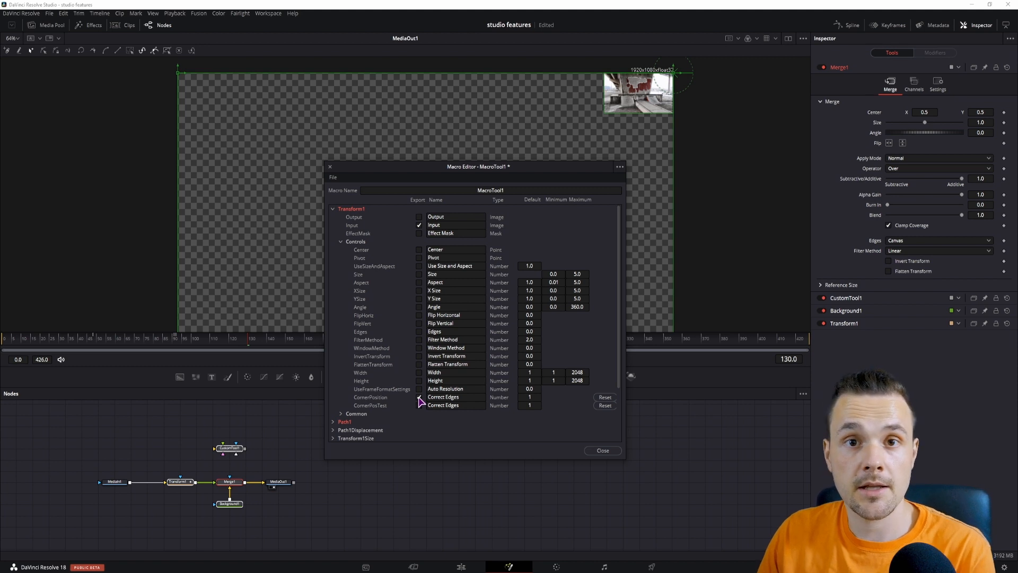
{"action": "left_click", "coordinate": [603, 450]}
Scrub through the clip's scaling animation between about frames 51 and 112 to examine it growing and shrinking at the corner.
{"action": "left_click", "coordinate": [92, 339]}
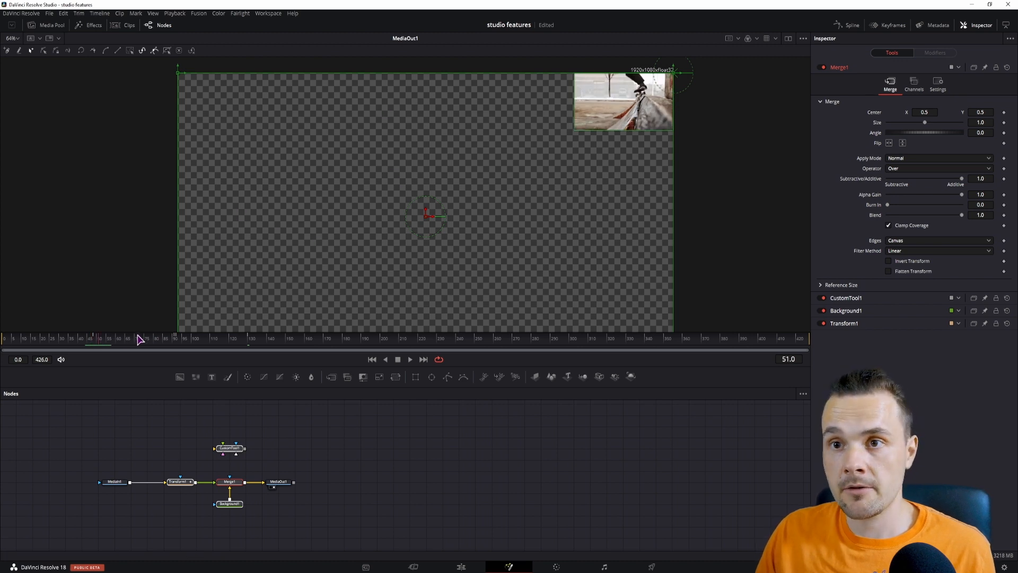
{"action": "left_click_drag", "start_coordinate": [114, 338], "coordinate": [176, 344]}
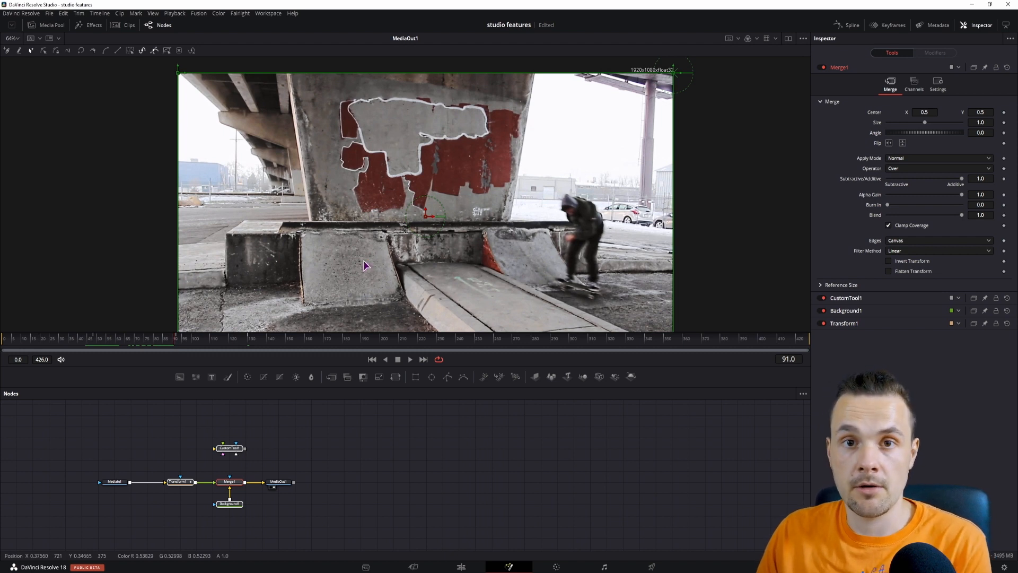
{"action": "left_click_drag", "start_coordinate": [177, 342], "coordinate": [214, 343]}
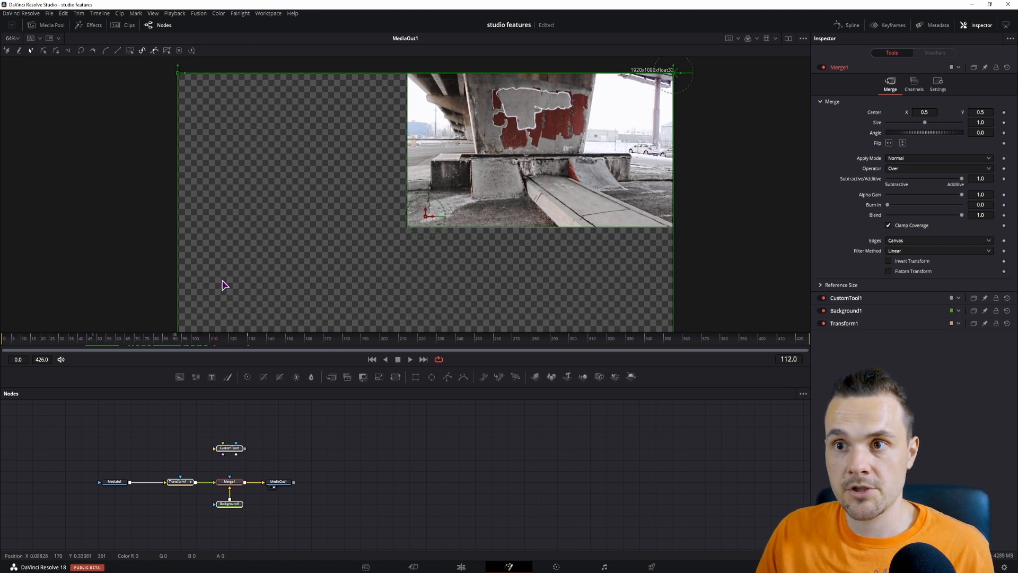
{"action": "left_click_drag", "start_coordinate": [217, 339], "coordinate": [178, 345]}
Add a Rectangle mask and a Background node, mask the Background with the Rectangle and show it in the viewer.
{"action": "left_click_drag", "start_coordinate": [178, 344], "coordinate": [357, 454]}
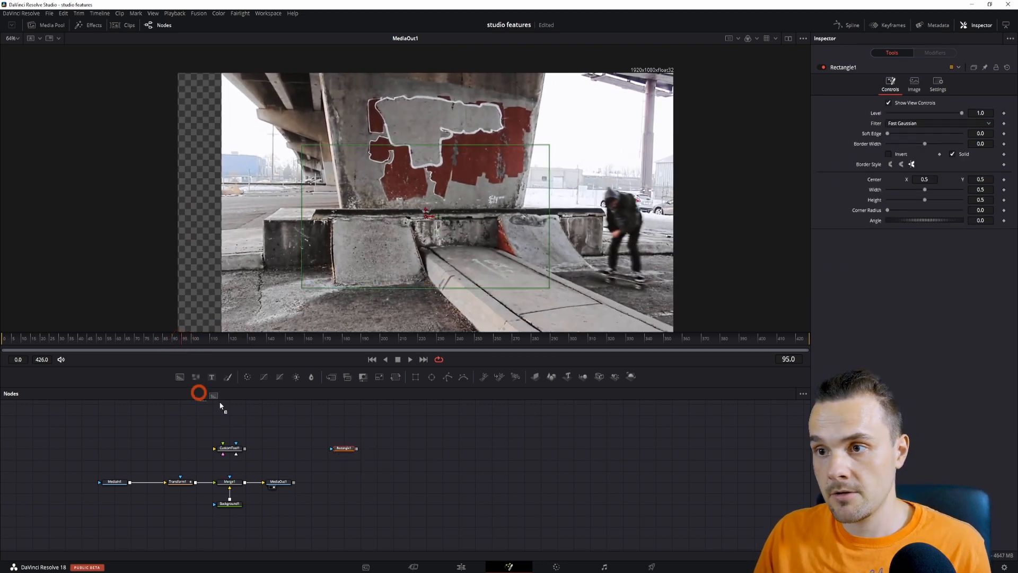
{"action": "left_click", "coordinate": [364, 448]}
{"action": "key", "text": "1"}
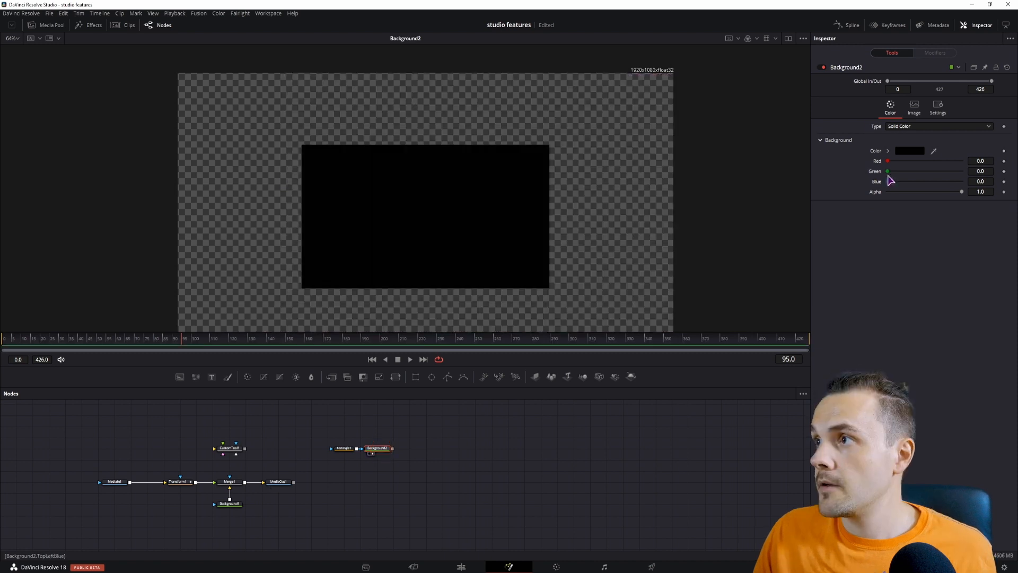
Turn Rectangle1 into a full-frame border with Width and Height 1.0, Solid off and a Border Width of about 0.043.
{"action": "left_click", "coordinate": [350, 448]}
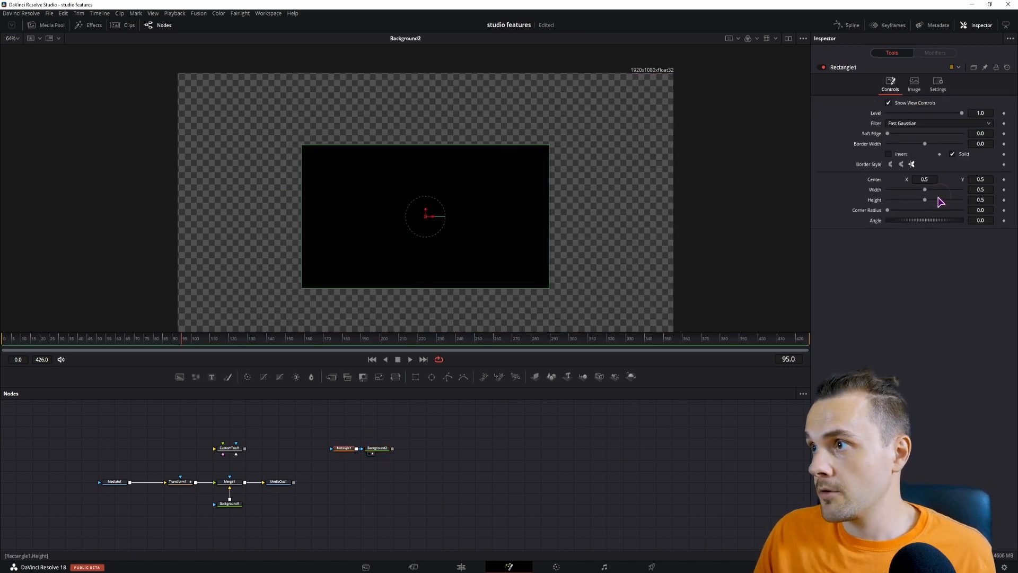
{"action": "mouse_move", "coordinate": [925, 190]}
{"action": "left_mouse_down"}
{"action": "mouse_move", "coordinate": [957, 197]}
{"action": "mouse_move", "coordinate": [934, 203]}
{"action": "left_mouse_up"}
{"action": "left_click", "coordinate": [953, 154]}
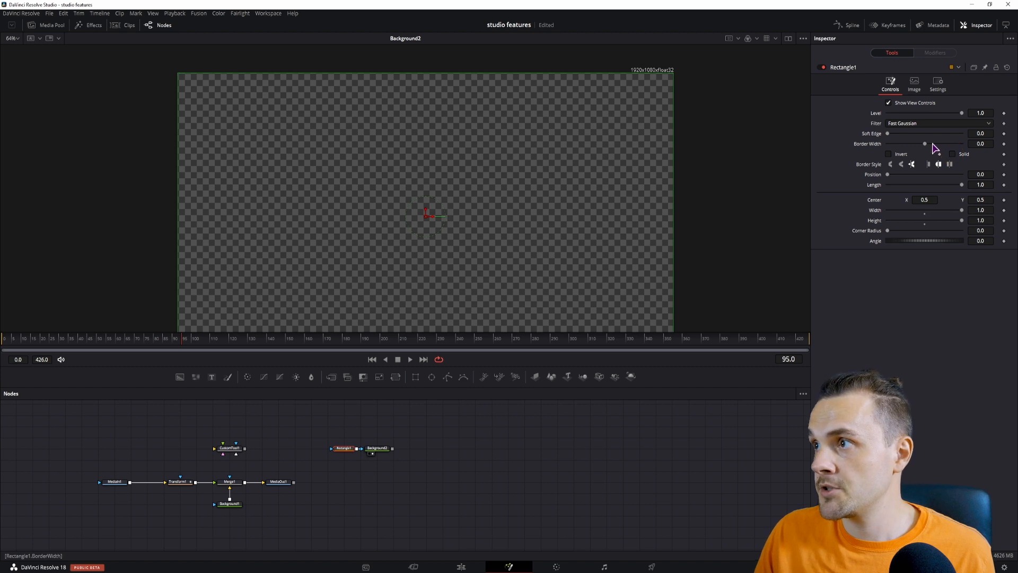
{"action": "left_click_drag", "start_coordinate": [925, 144], "coordinate": [933, 144]}
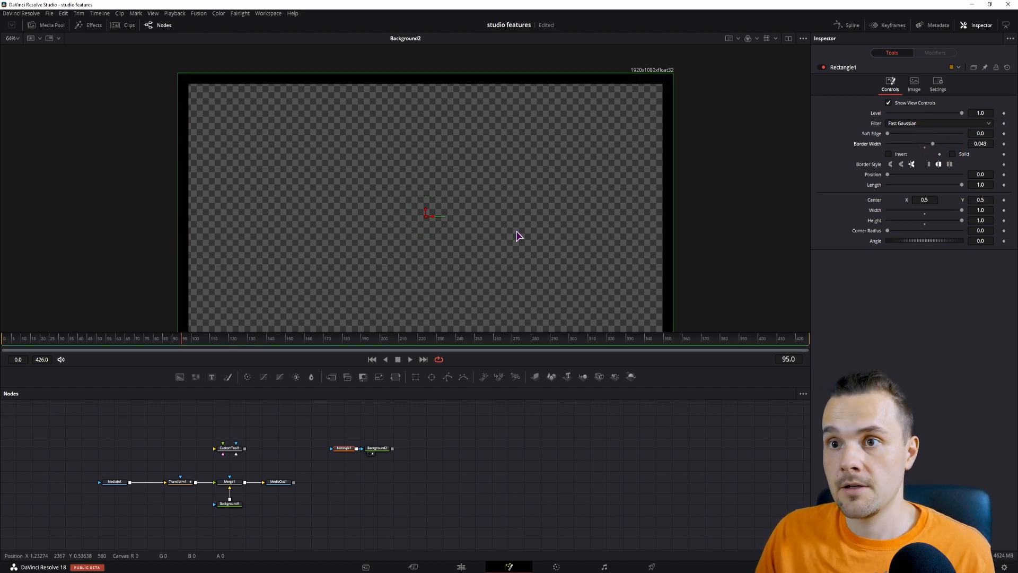
{"action": "left_click", "coordinate": [472, 217]}
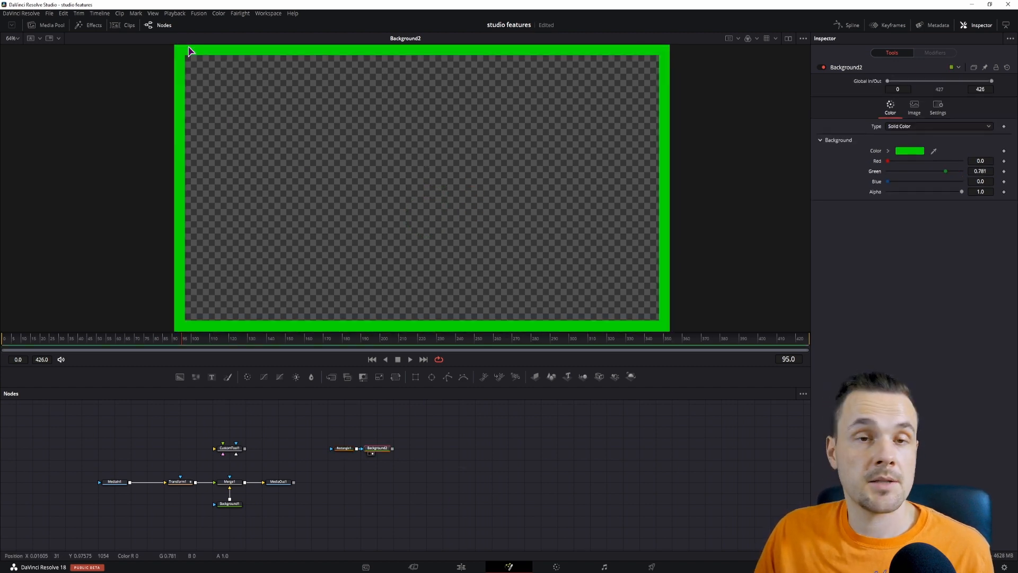
Add a Transform node after the masked Background2 and show it in the viewer.
{"action": "left_click", "coordinate": [343, 448]}
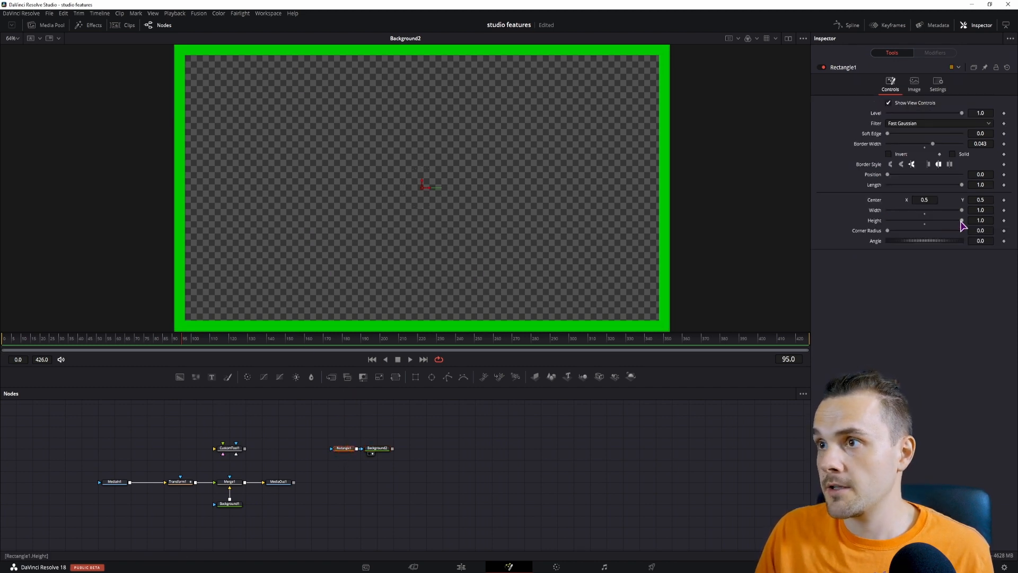
{"action": "left_click", "coordinate": [431, 445]}
{"action": "left_click_drag", "start_coordinate": [396, 377], "coordinate": [411, 448]}
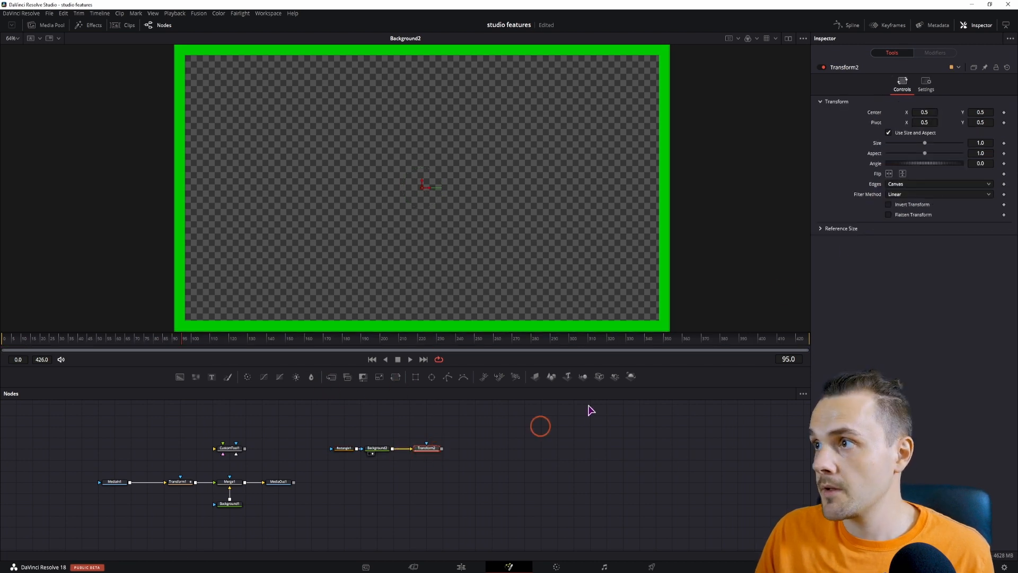
{"action": "key", "text": "2"}
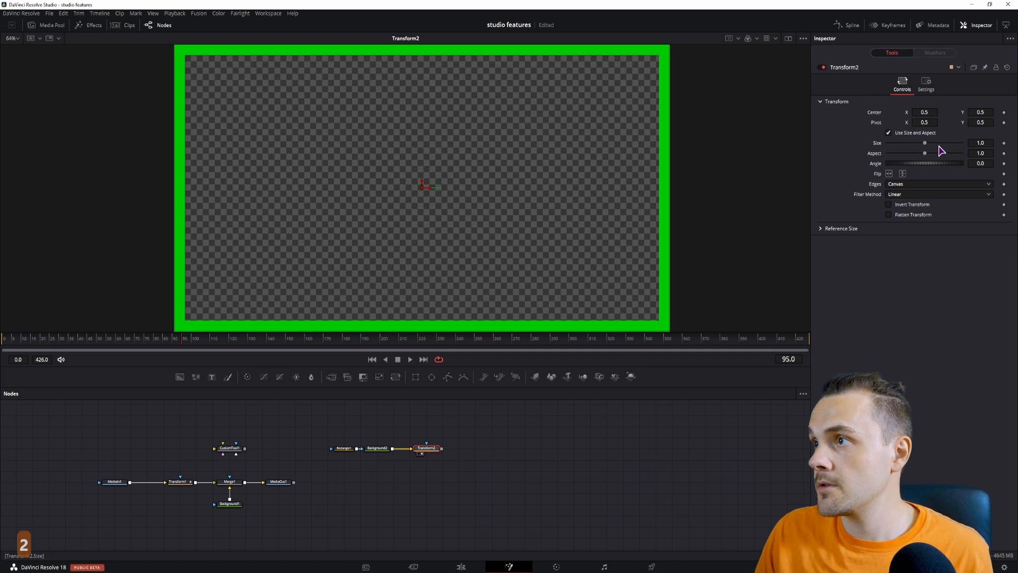
Reshape Rectangle1 into a circular ring with Corner Radius 1.0, Width about 0.522 and Height about 0.917.
{"action": "left_click", "coordinate": [344, 449]}
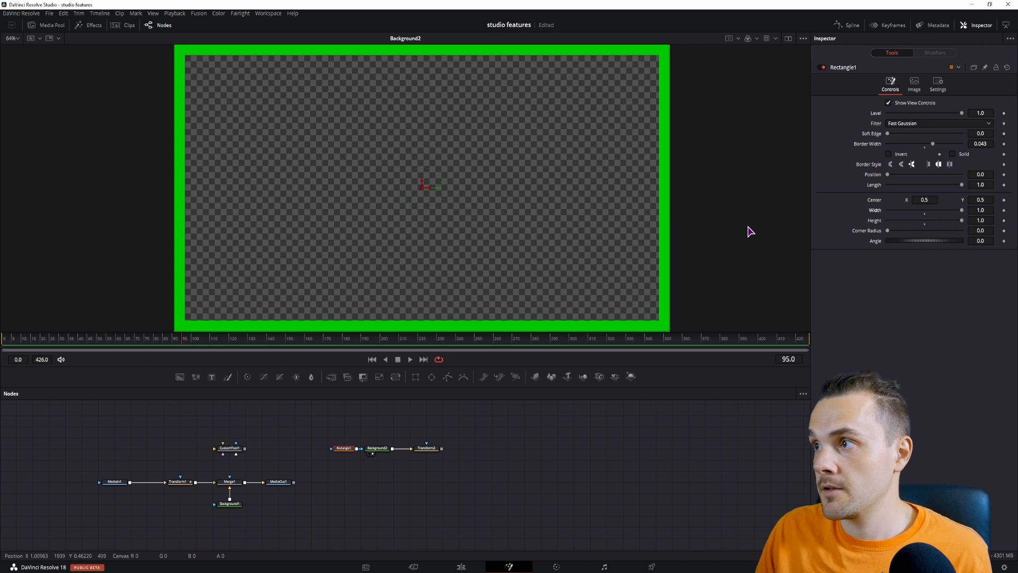
{"action": "left_click_drag", "start_coordinate": [962, 212], "coordinate": [928, 211]}
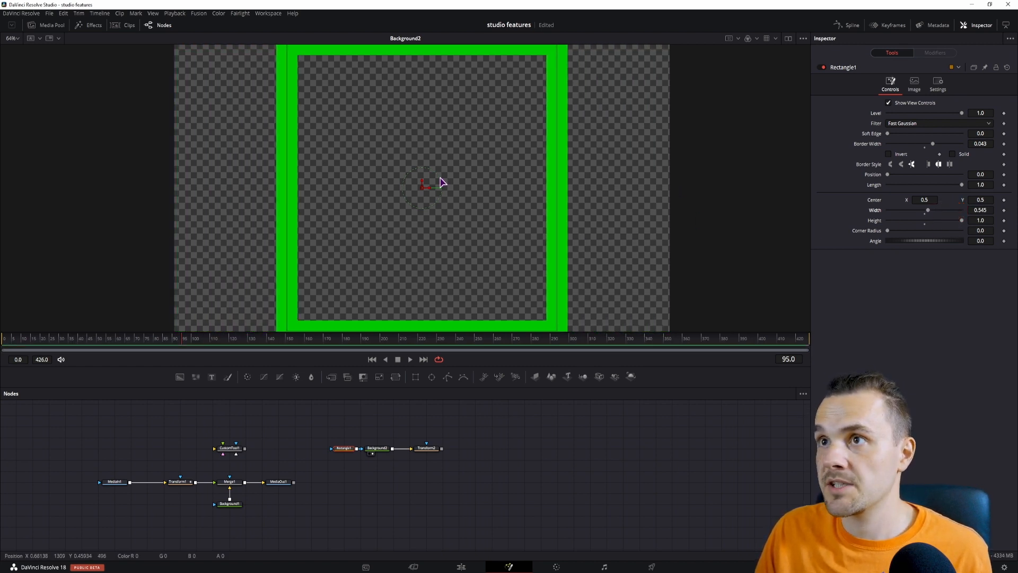
{"action": "left_click_drag", "start_coordinate": [888, 231], "coordinate": [977, 231]}
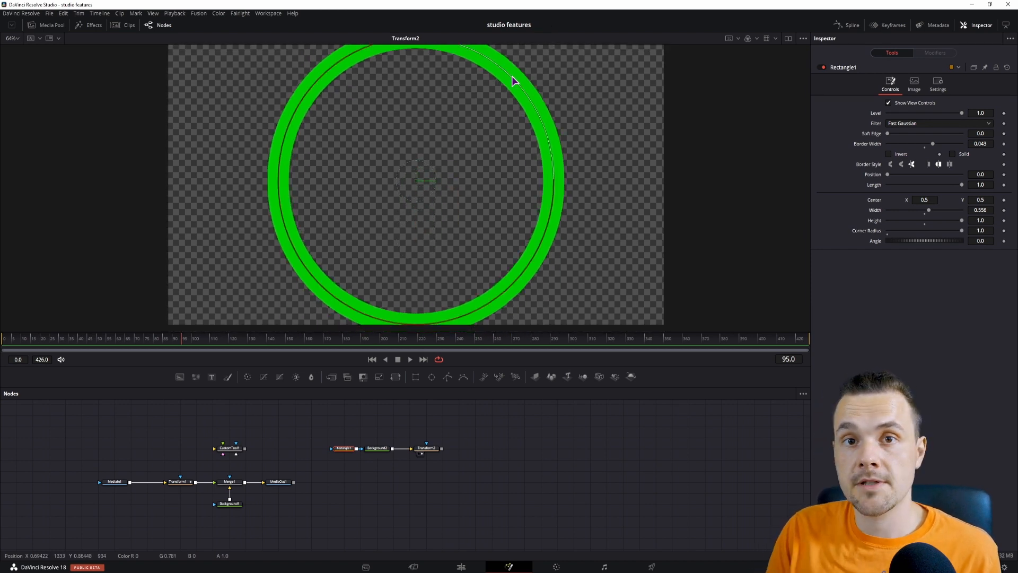
{"action": "left_click_drag", "start_coordinate": [512, 80], "coordinate": [449, 163]}
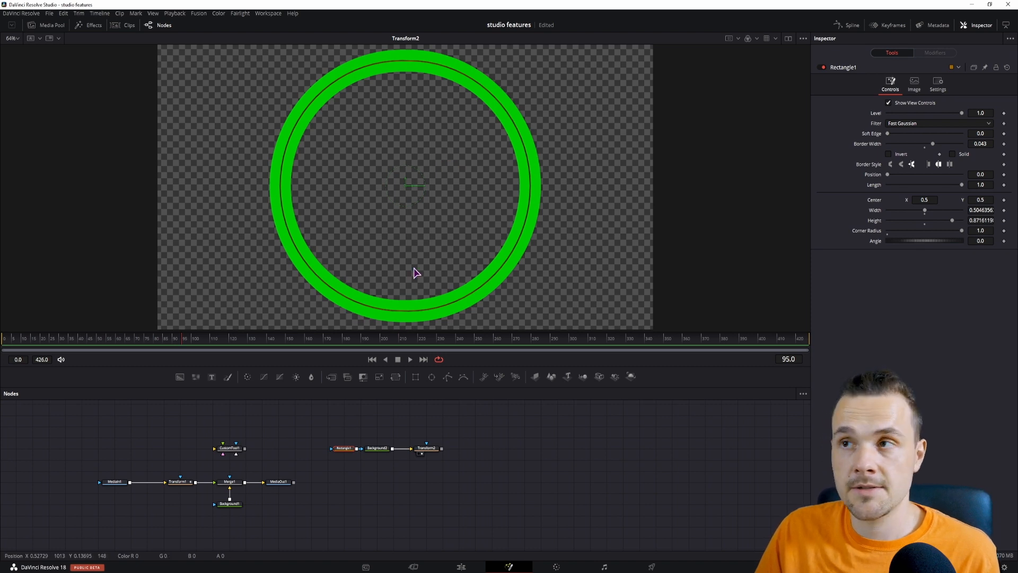
{"action": "mouse_move", "coordinate": [488, 96]}
{"action": "left_mouse_down"}
{"action": "mouse_move", "coordinate": [491, 63]}
{"action": "mouse_move", "coordinate": [489, 76]}
{"action": "left_mouse_up"}
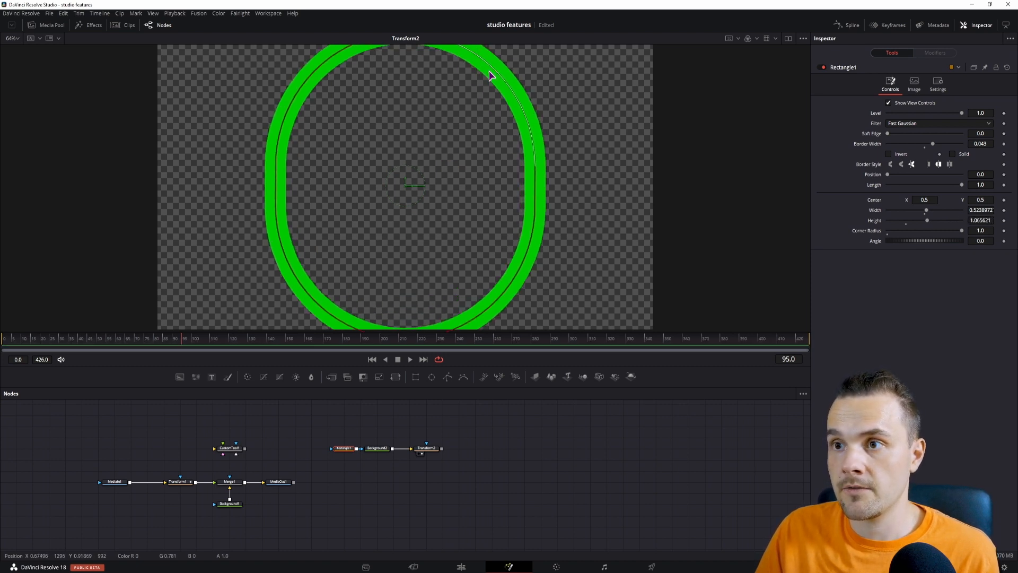
{"action": "left_click_drag", "start_coordinate": [406, 254], "coordinate": [386, 230]}
{"action": "key", "text": "ctrl+z"}
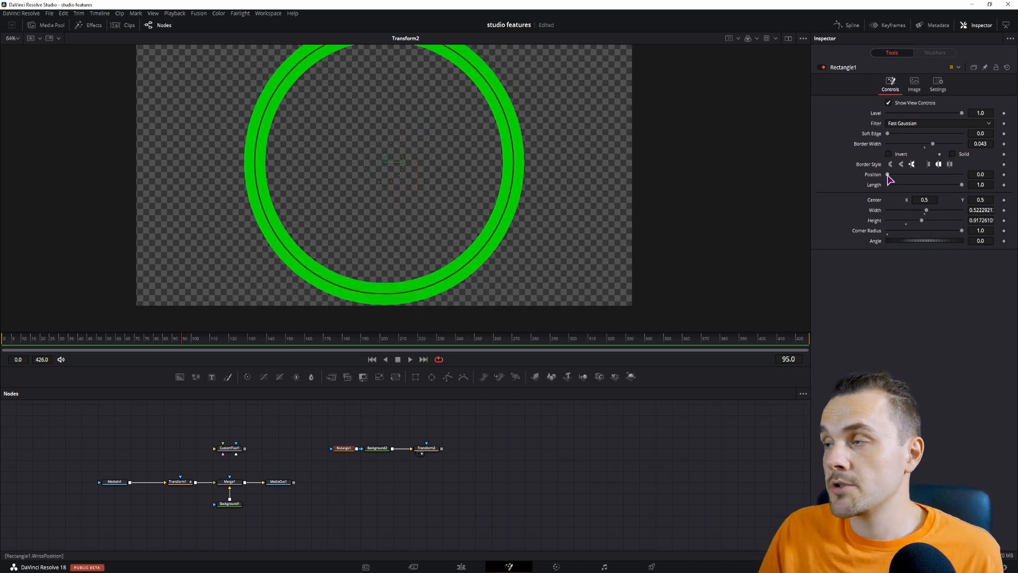
Set Rectangle1's Length to 0.0 and animate its Position from -1.0 at frame 120 to 1.0 at frame 180.
{"action": "left_click_drag", "start_coordinate": [960, 186], "coordinate": [877, 175]}
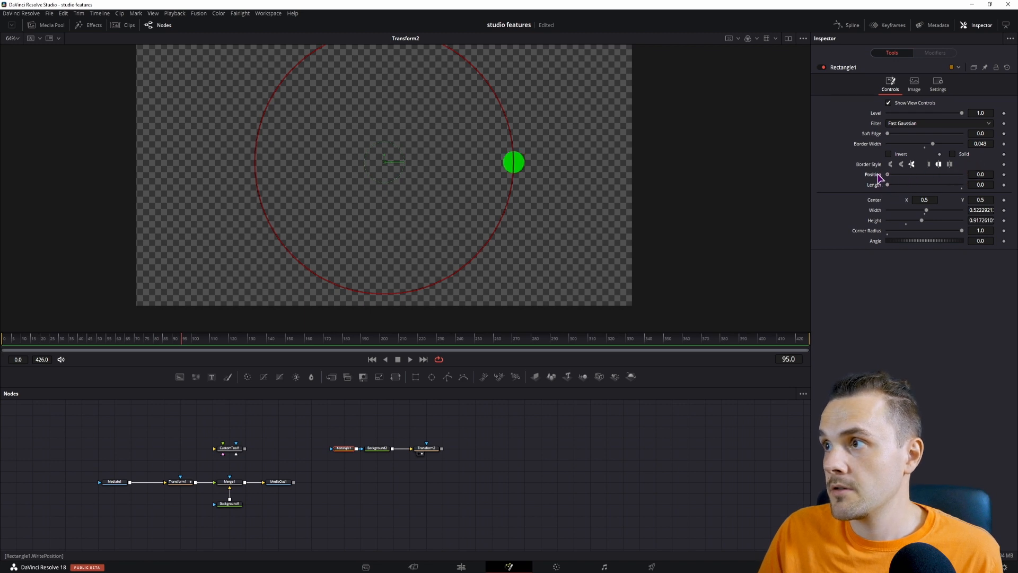
{"action": "double_click", "coordinate": [984, 177]}
{"action": "type", "text": "-1"}
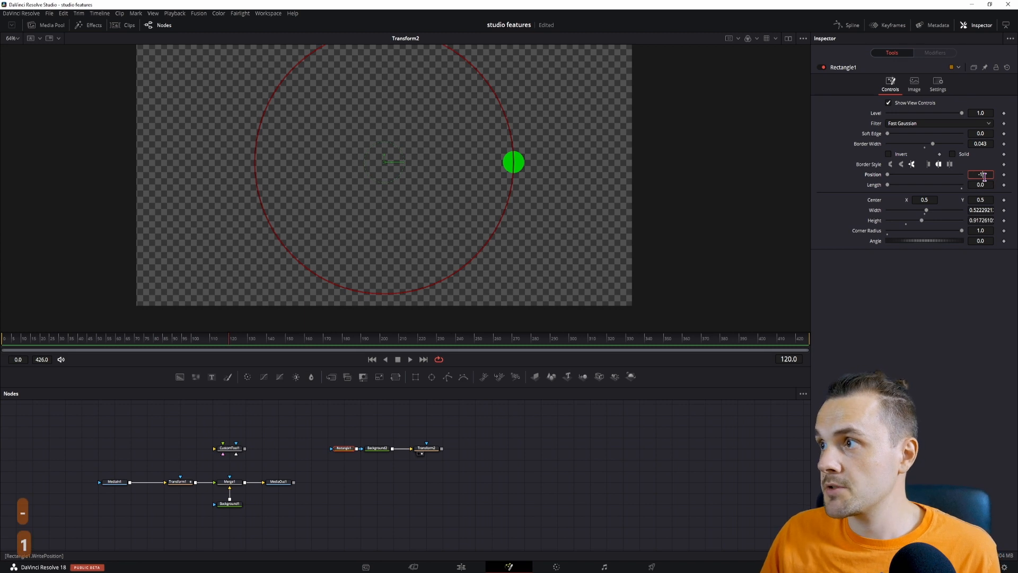
{"action": "left_click", "coordinate": [1004, 175]}
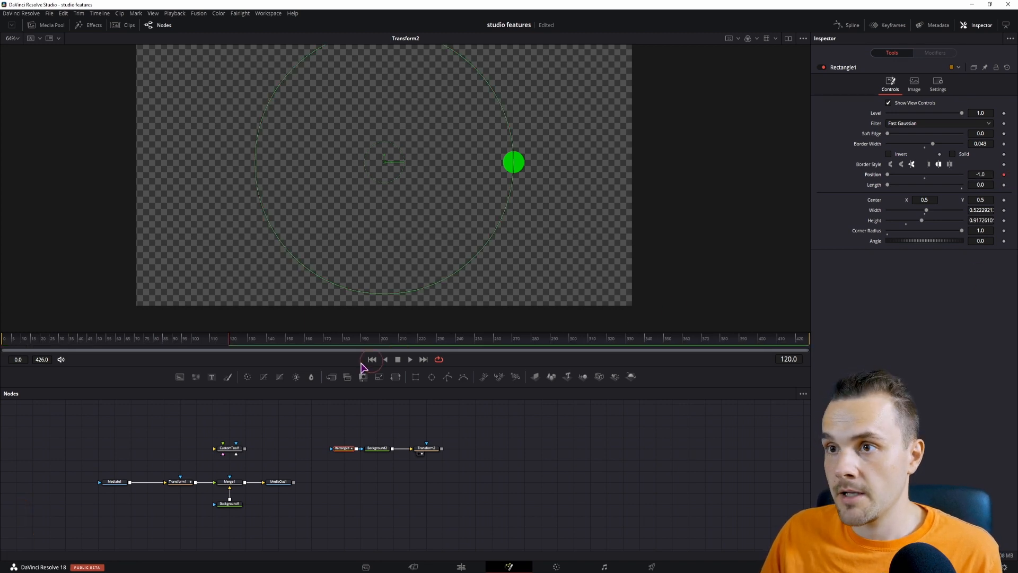
{"action": "left_click", "coordinate": [345, 345]}
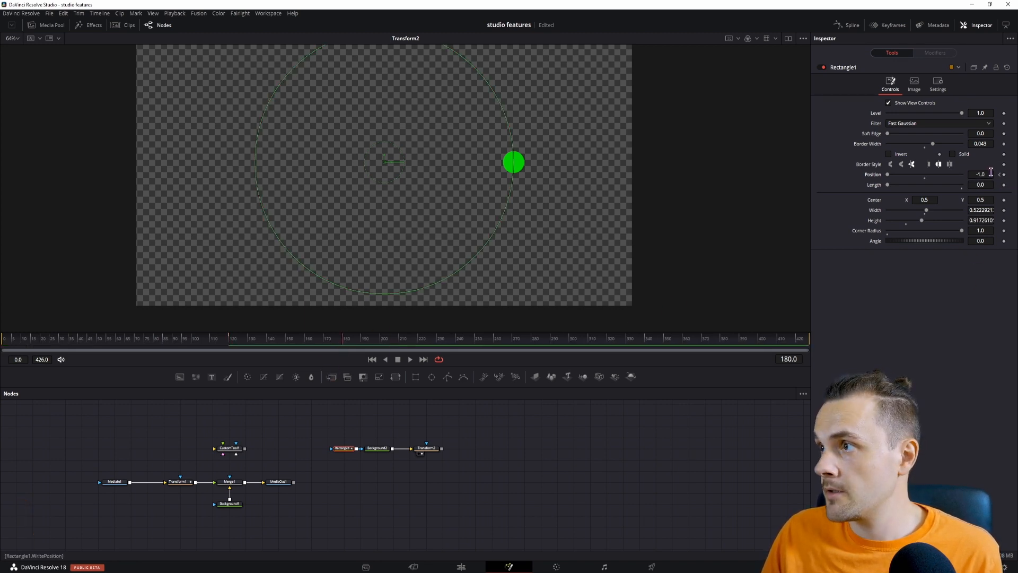
{"action": "type", "text": "1"}
{"action": "key", "text": "Tab"}
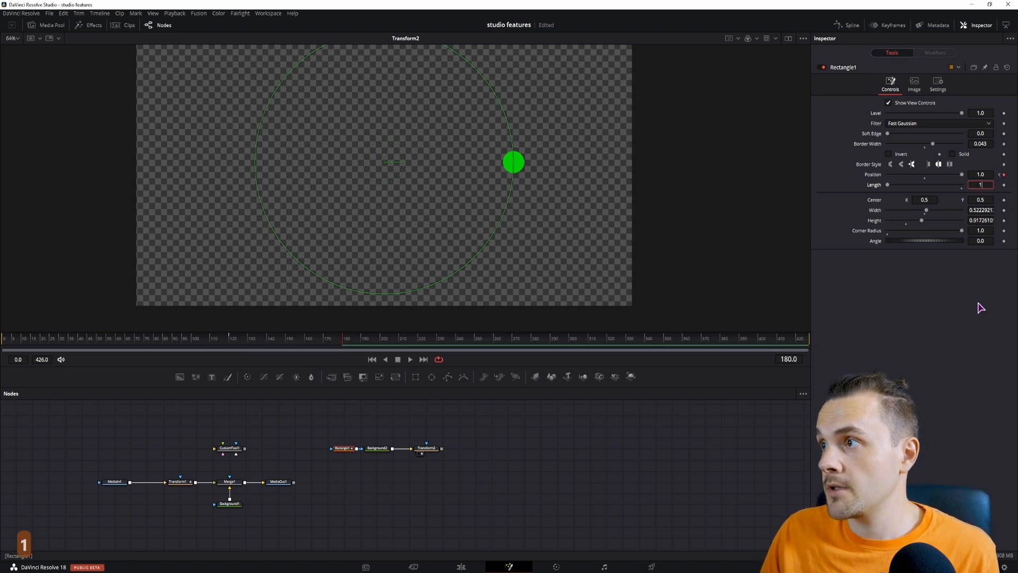
Keyframe Rectangle1's Length at 1.0 on frame 180 and 0.0 on frame 120, and play back the write-on animation.
{"action": "type", "text": "1"}
{"action": "key", "text": "Return"}
{"action": "left_click", "coordinate": [1003, 184]}
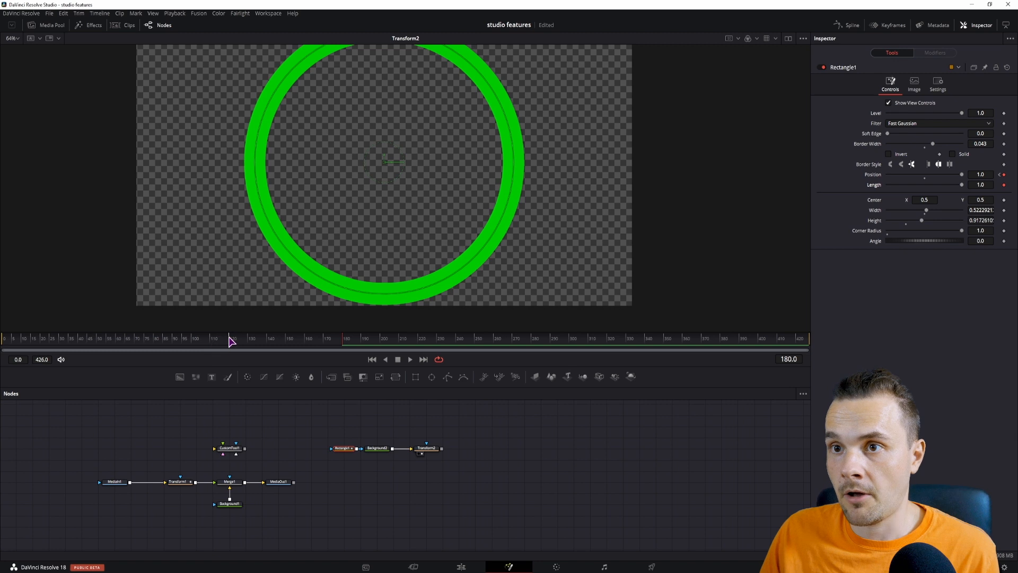
{"action": "left_click", "coordinate": [231, 339]}
{"action": "left_click_drag", "start_coordinate": [961, 185], "coordinate": [872, 185]}
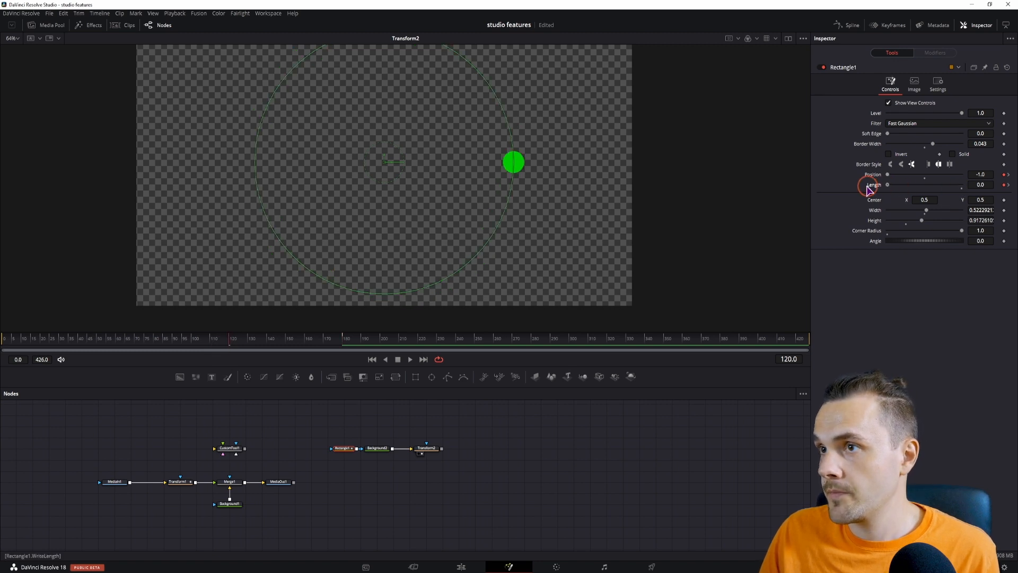
{"action": "left_click", "coordinate": [594, 486]}
{"action": "key", "text": "space"}
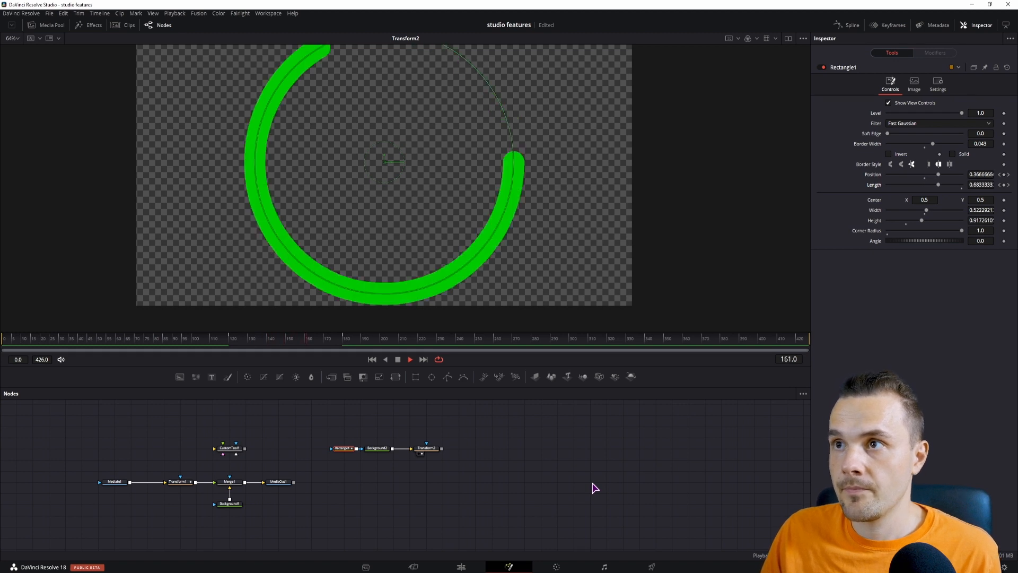
{"action": "key", "text": "space"}
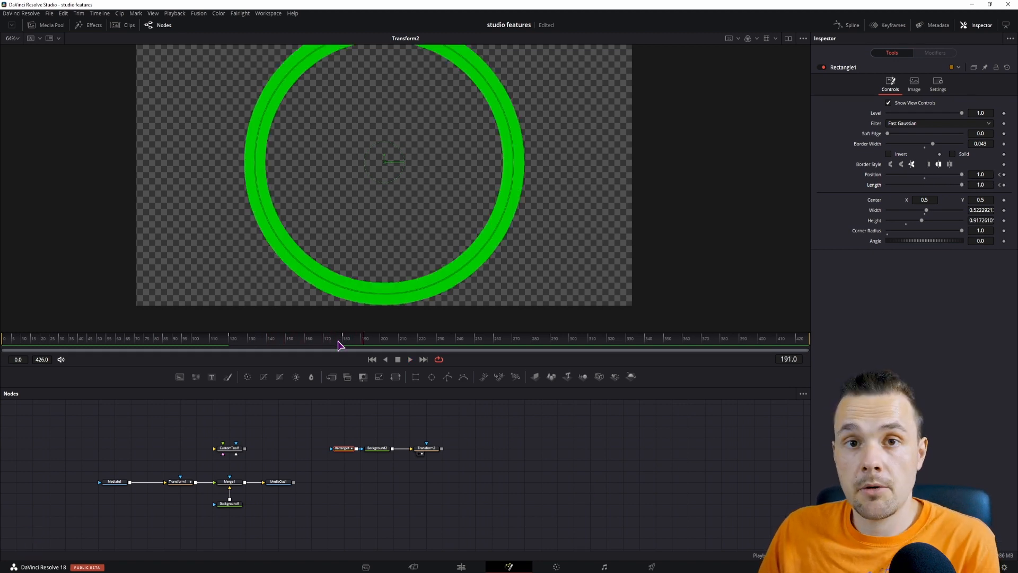
Enable Motion Blur on Rectangle1 with Quality 10 and compare the ring with and without it at frame 151.
{"action": "left_click", "coordinate": [938, 84]}
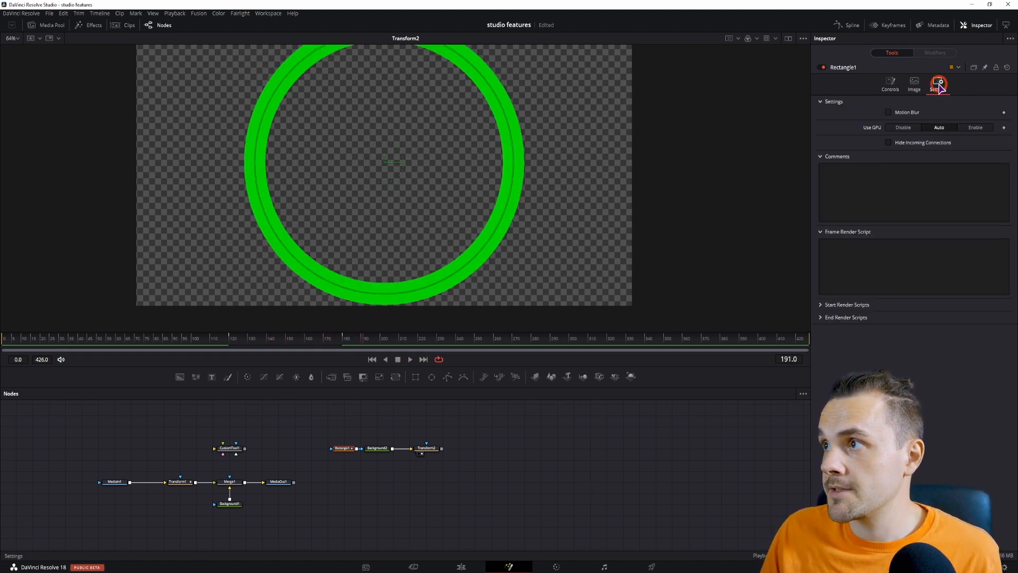
{"action": "left_click", "coordinate": [889, 112]}
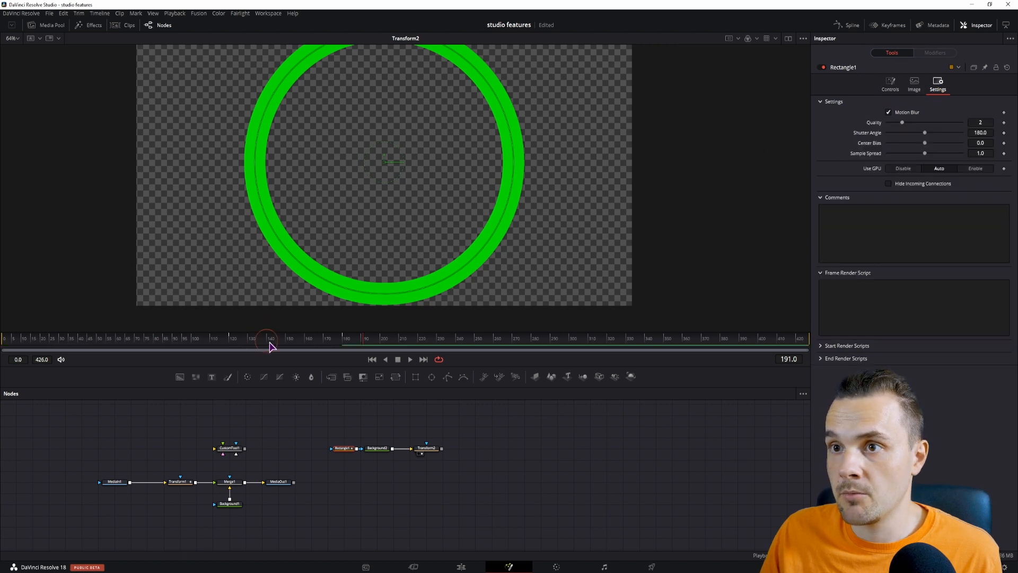
{"action": "left_click", "coordinate": [287, 339]}
{"action": "left_click_drag", "start_coordinate": [902, 122], "coordinate": [962, 123]}
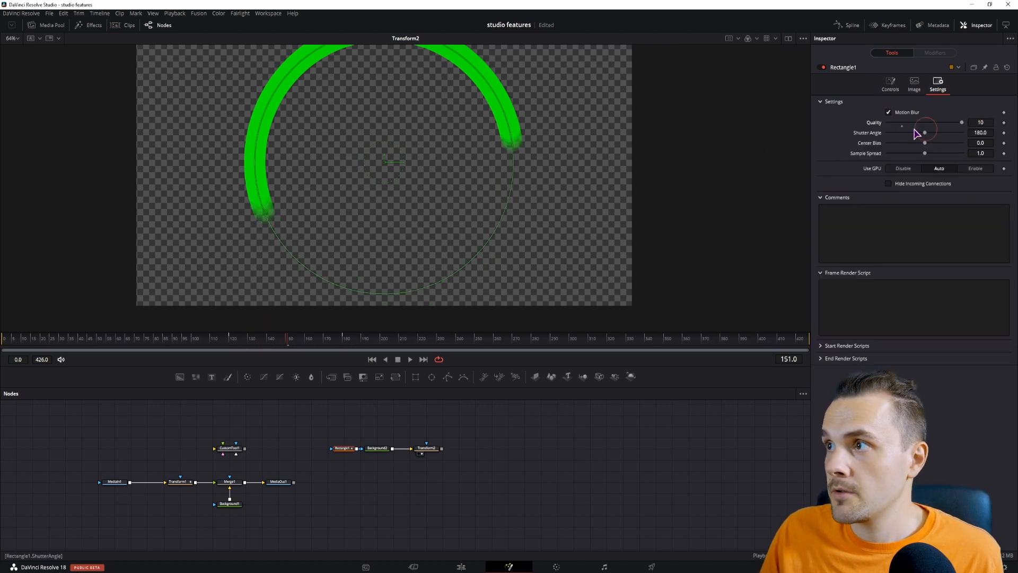
{"action": "left_click", "coordinate": [889, 113]}
{"action": "left_click", "coordinate": [889, 113]}
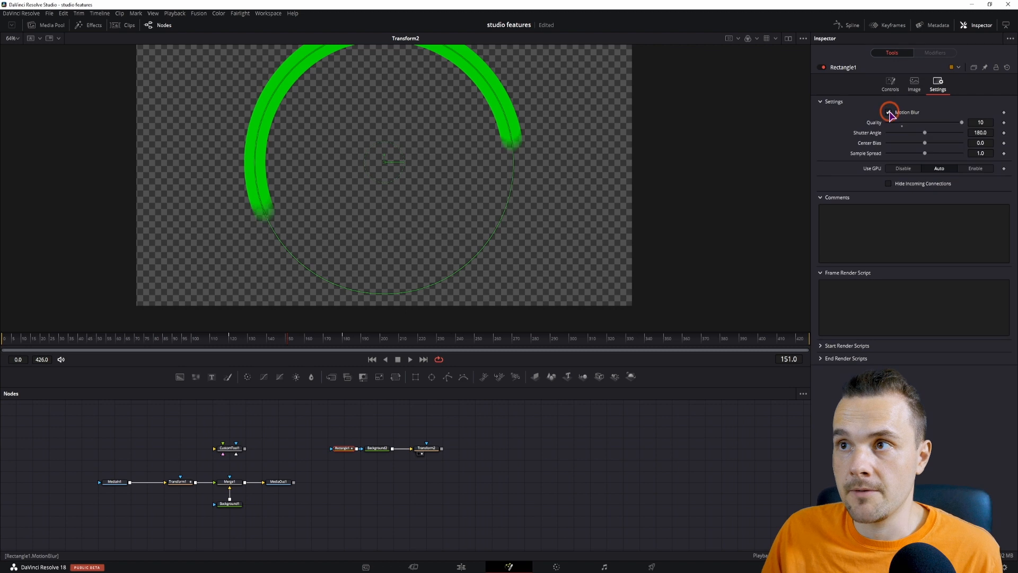
{"action": "left_click", "coordinate": [889, 112]}
{"action": "left_click", "coordinate": [888, 112]}
{"action": "left_click", "coordinate": [429, 377]}
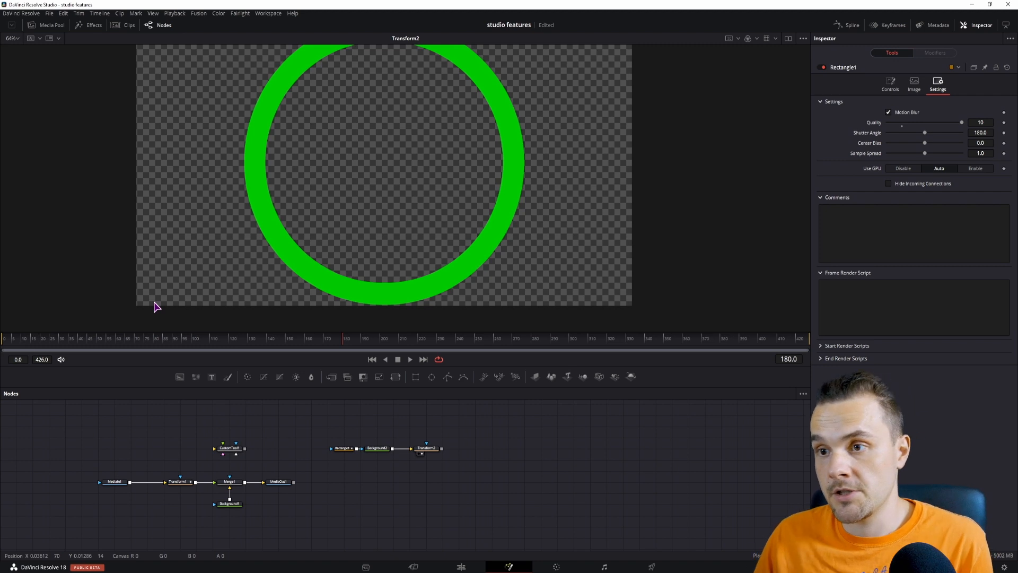
Switch to the Shape tool set and add sRectangle, sBoolean and sRender nodes to the node graph.
{"action": "left_click", "coordinate": [346, 448]}
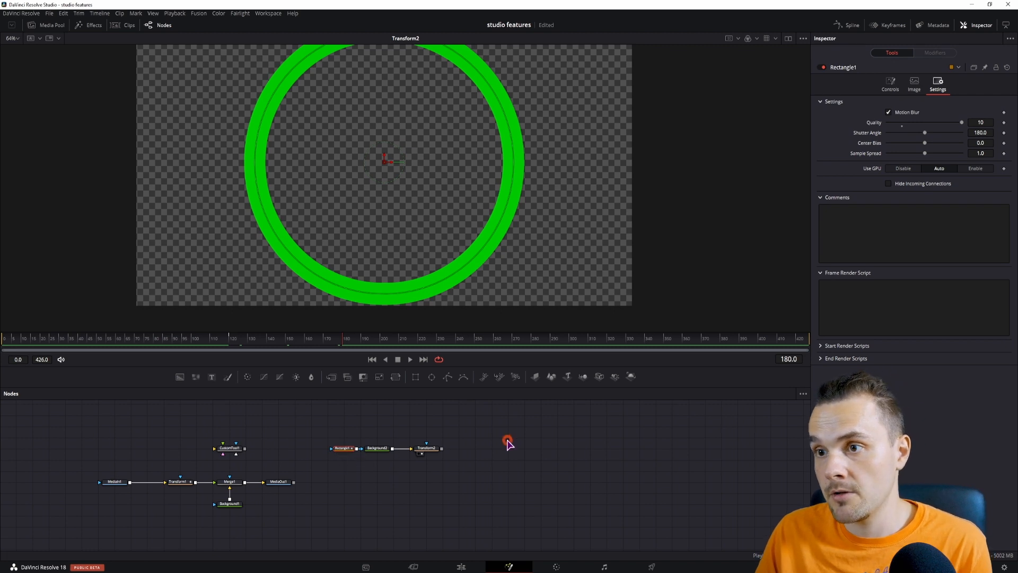
{"action": "left_click", "coordinate": [507, 440]}
{"action": "right_click", "coordinate": [666, 378]}
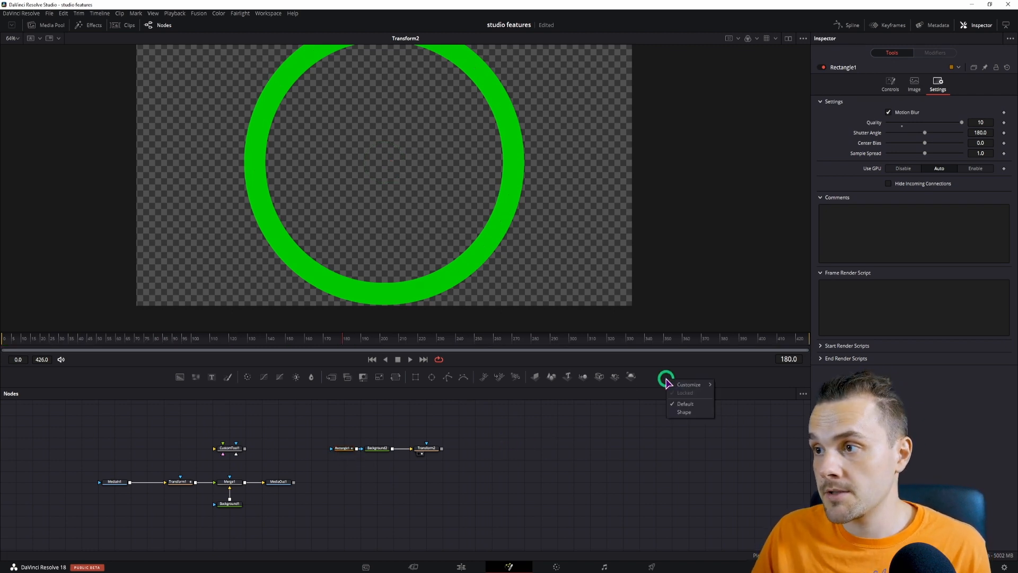
{"action": "left_click", "coordinate": [684, 412]}
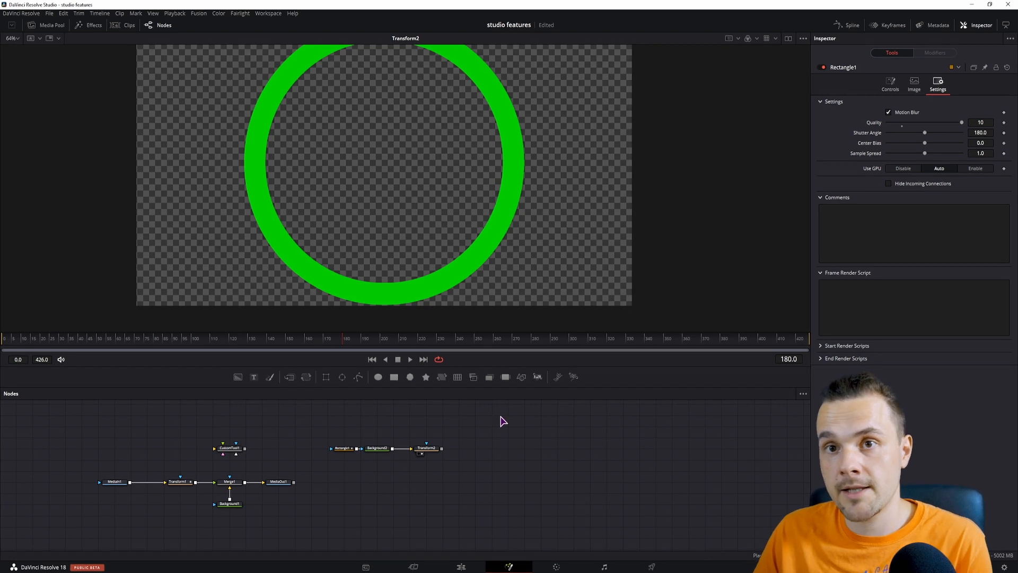
{"action": "left_click_drag", "start_coordinate": [394, 377], "coordinate": [406, 466]}
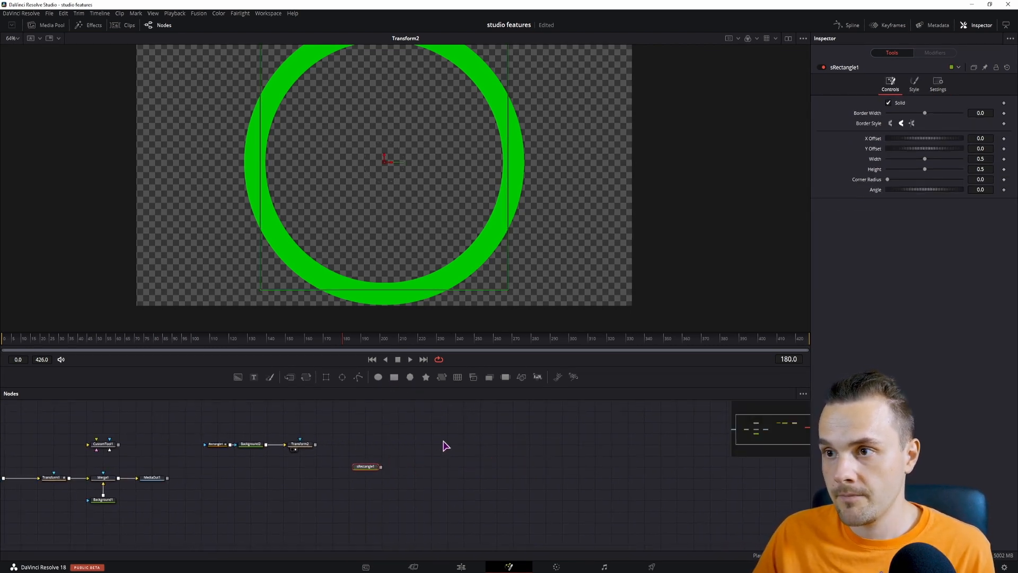
{"action": "left_click_drag", "start_coordinate": [477, 383], "coordinate": [446, 460]}
{"action": "left_click_drag", "start_coordinate": [538, 376], "coordinate": [513, 478]}
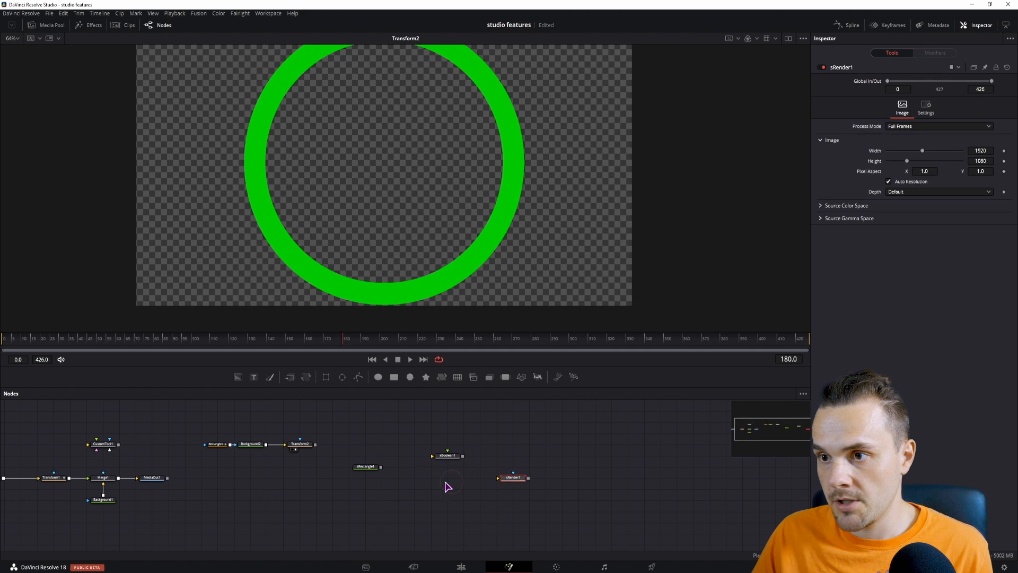
Connect sRectangle1 to sRender1 and show the render in the viewer.
{"action": "left_click_drag", "start_coordinate": [381, 467], "coordinate": [518, 483]}
{"action": "key", "text": "2"}
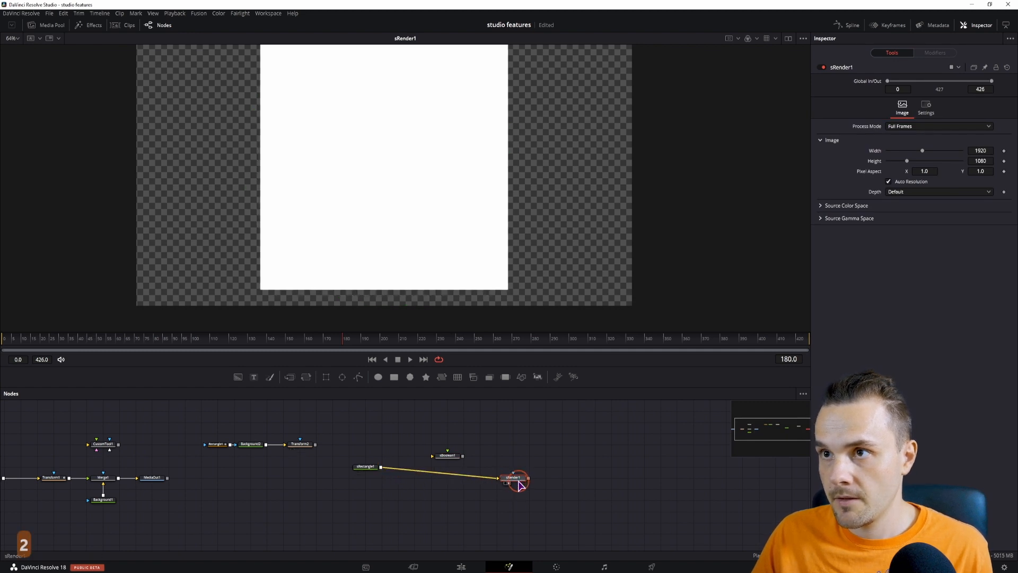
{"action": "scroll", "coordinate": [368, 210], "scroll_direction": "down", "scroll_amount": 2}
Resize sRectangle1 to fill the frame with Width 1.0 and Height about 0.563.
{"action": "left_click", "coordinate": [366, 467]}
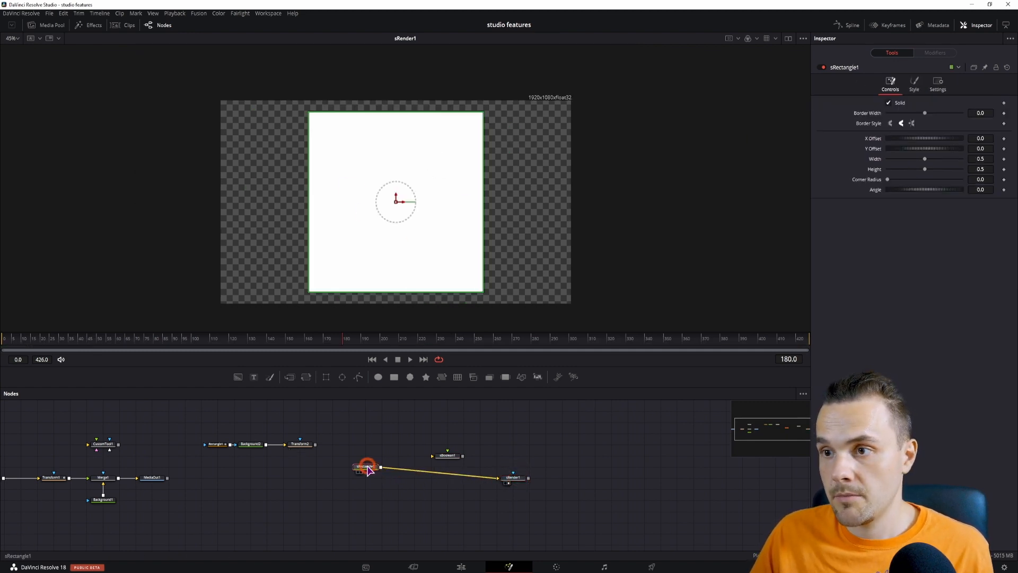
{"action": "left_click_drag", "start_coordinate": [924, 170], "coordinate": [953, 170]}
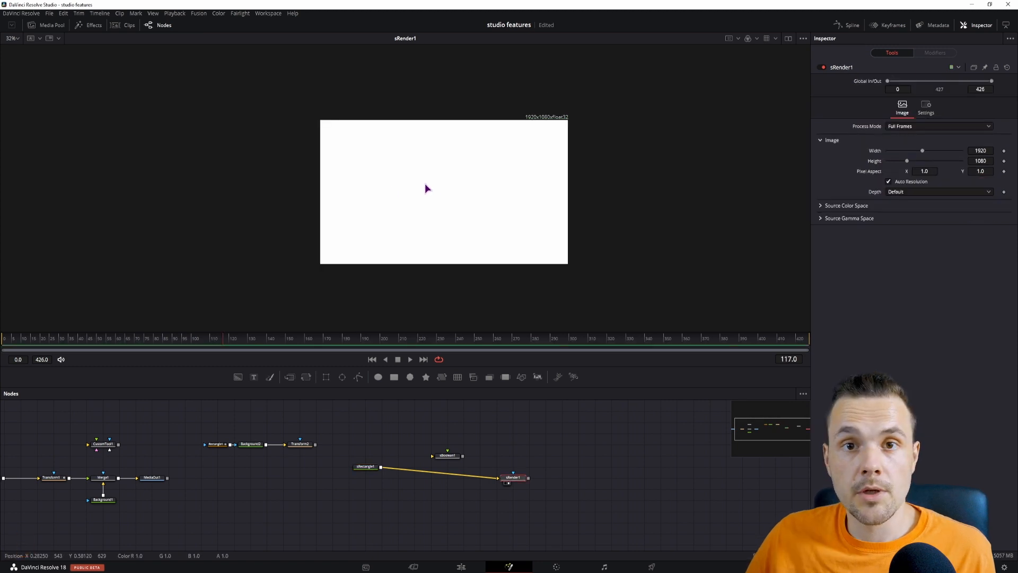
{"action": "left_click", "coordinate": [451, 457]}
Copy sRectangle1 and paste it as an instance just below the original node.
{"action": "left_click", "coordinate": [364, 468]}
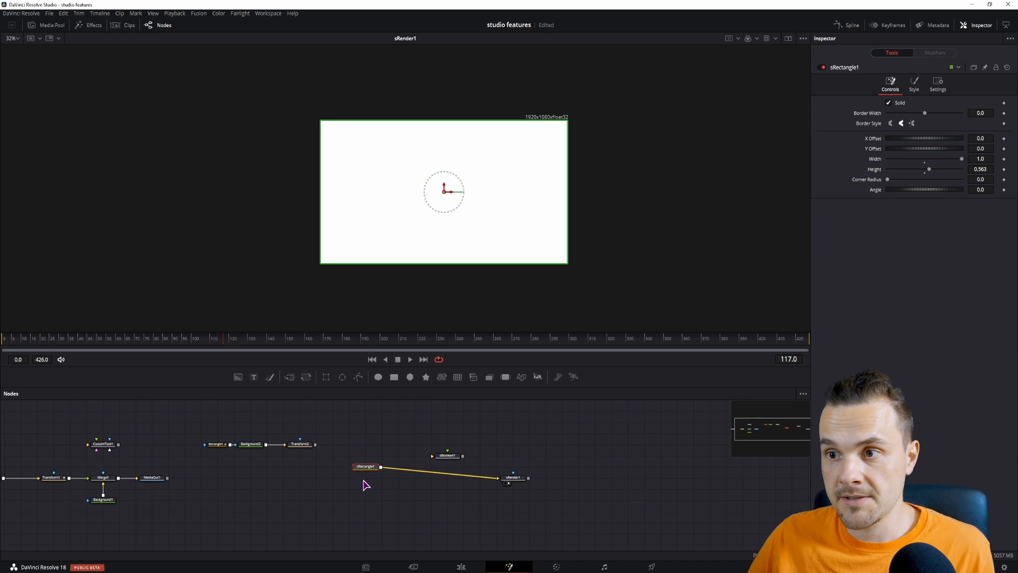
{"action": "key", "text": "ctrl+c"}
{"action": "right_click", "coordinate": [366, 493]}
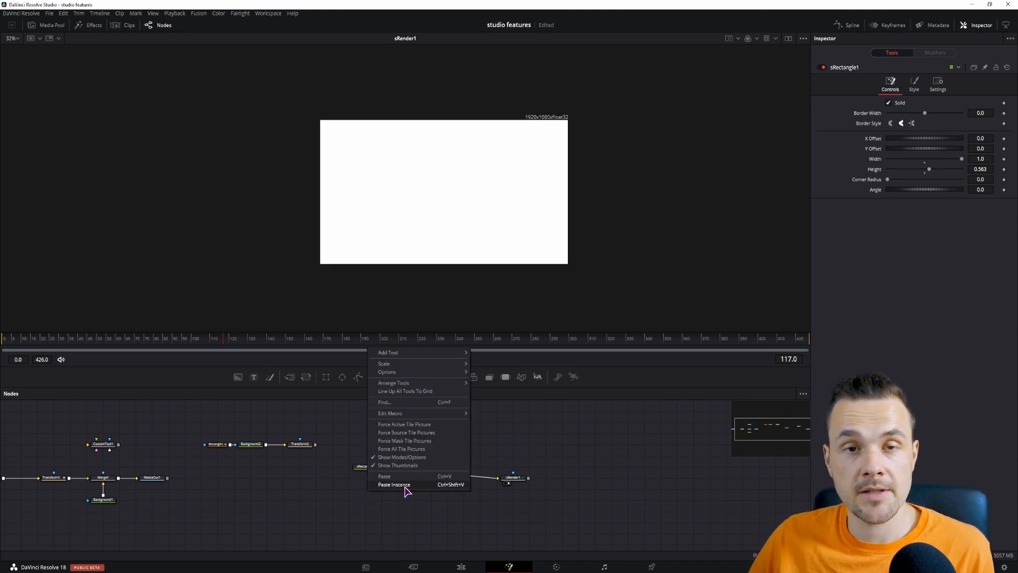
{"action": "left_click", "coordinate": [404, 489]}
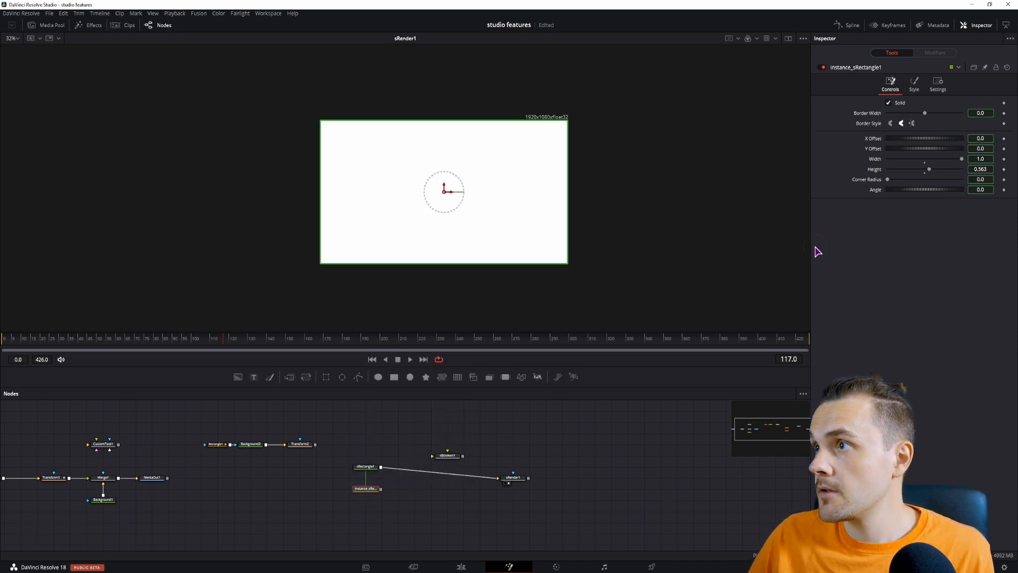
Deinstance the Solid setting on the rectangle instance, disable Solid, and move the instance node slightly lower in the graph.
{"action": "right_click", "coordinate": [901, 104]}
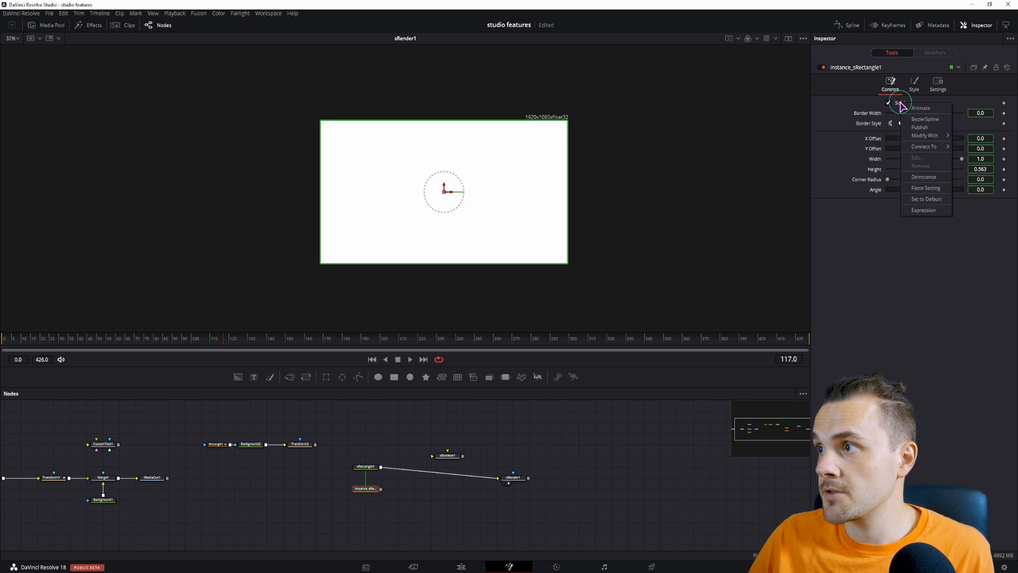
{"action": "left_click", "coordinate": [922, 176]}
{"action": "left_click", "coordinate": [888, 103]}
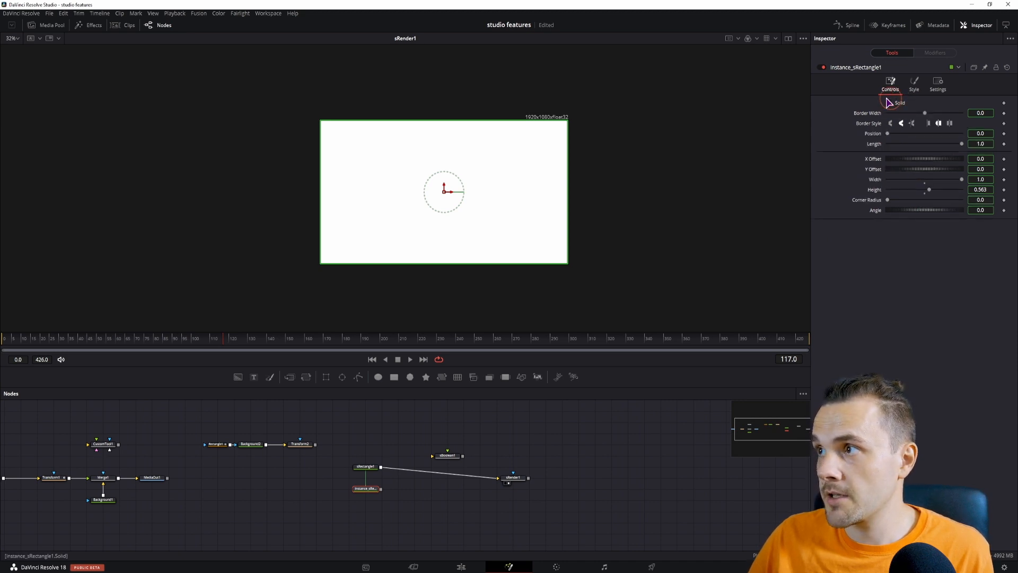
{"action": "mouse_move", "coordinate": [364, 490]}
{"action": "left_mouse_down"}
{"action": "mouse_move", "coordinate": [366, 513]}
{"action": "mouse_move", "coordinate": [366, 500]}
{"action": "left_mouse_up"}
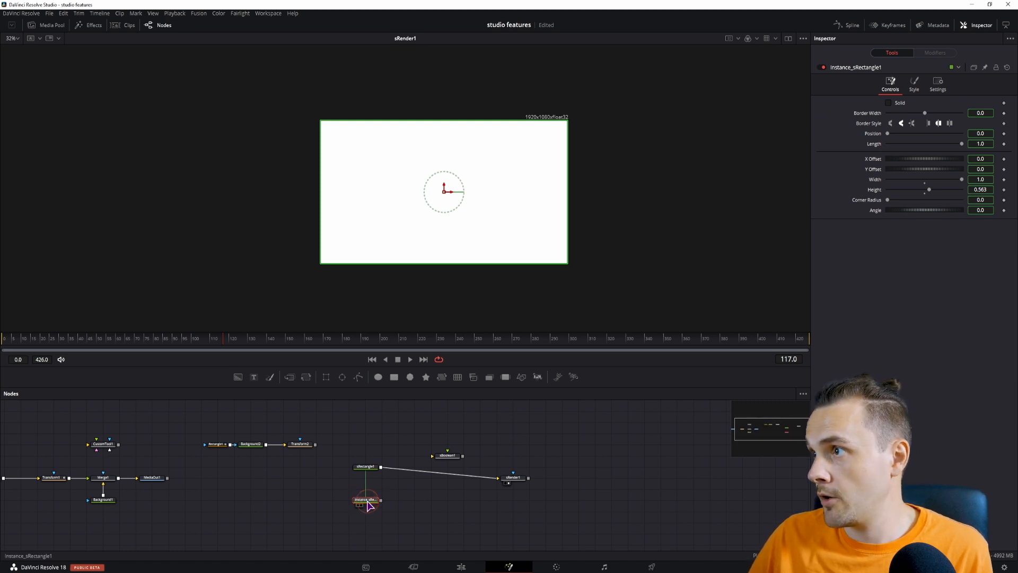
Deinstance the Position and Length parameters of the rectangle instance.
{"action": "right_click", "coordinate": [877, 135]}
{"action": "left_click", "coordinate": [908, 215]}
{"action": "right_click", "coordinate": [872, 146]}
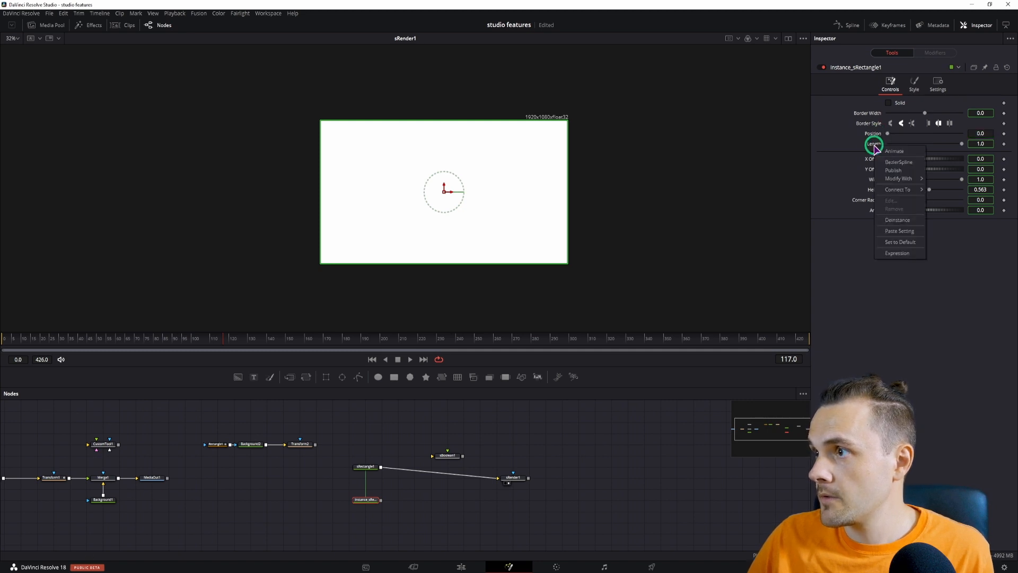
{"action": "left_click", "coordinate": [906, 221]}
Deinstance the rectangle instance's Border Width and set it to 0.045.
{"action": "right_click", "coordinate": [866, 116]}
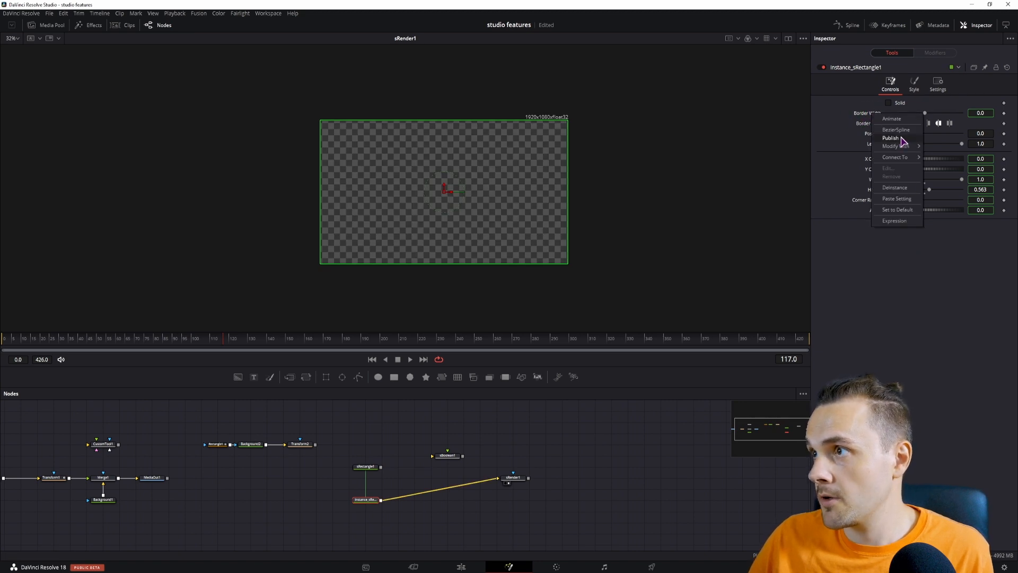
{"action": "left_click", "coordinate": [904, 188]}
{"action": "left_click", "coordinate": [932, 114]}
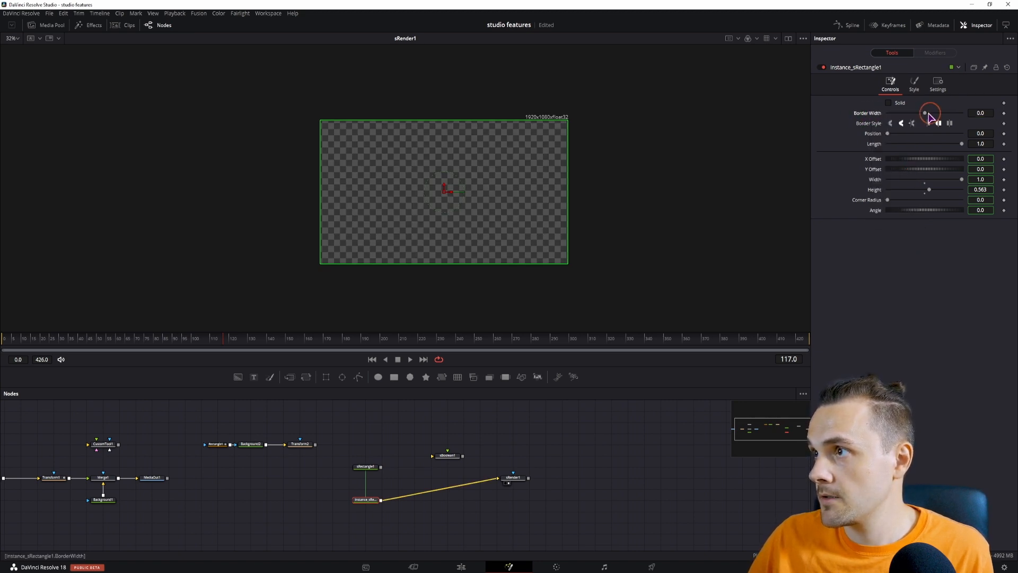
{"action": "left_click_drag", "start_coordinate": [926, 115], "coordinate": [934, 115]}
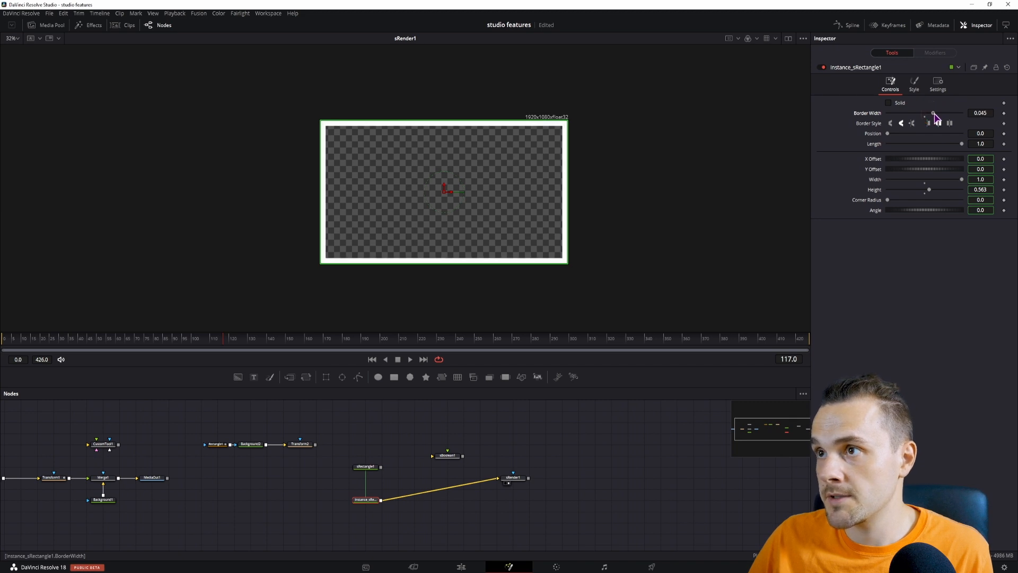
Combine sRectangle1 and its instance through sBoolean1 with Intersection into sRender1, testing the shared Width at 0.743 and restoring it to 1.0.
{"action": "left_click_drag", "start_coordinate": [963, 180], "coordinate": [942, 180]}
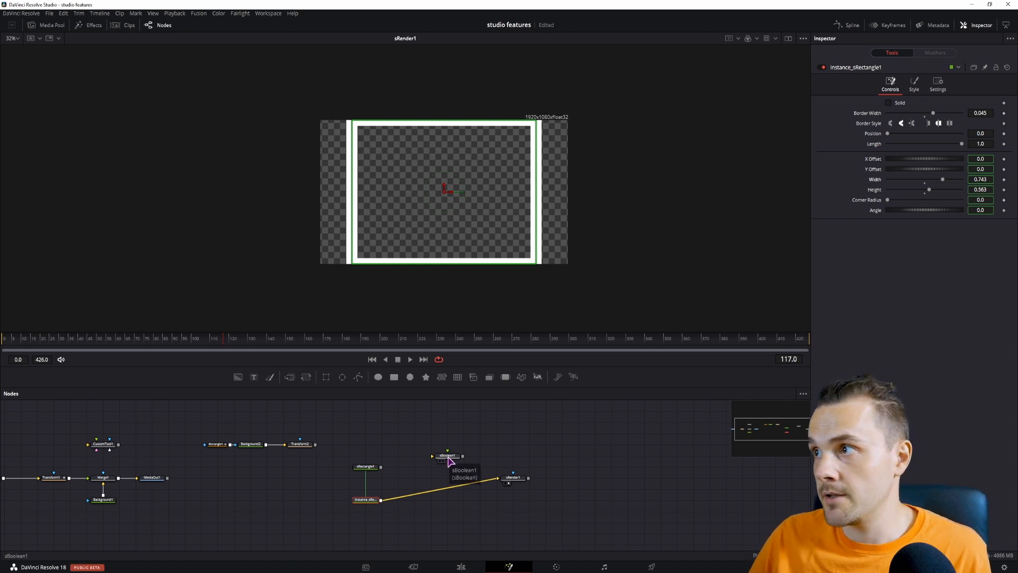
{"action": "left_click_drag", "start_coordinate": [381, 468], "coordinate": [447, 489]}
{"action": "left_click", "coordinate": [366, 466]}
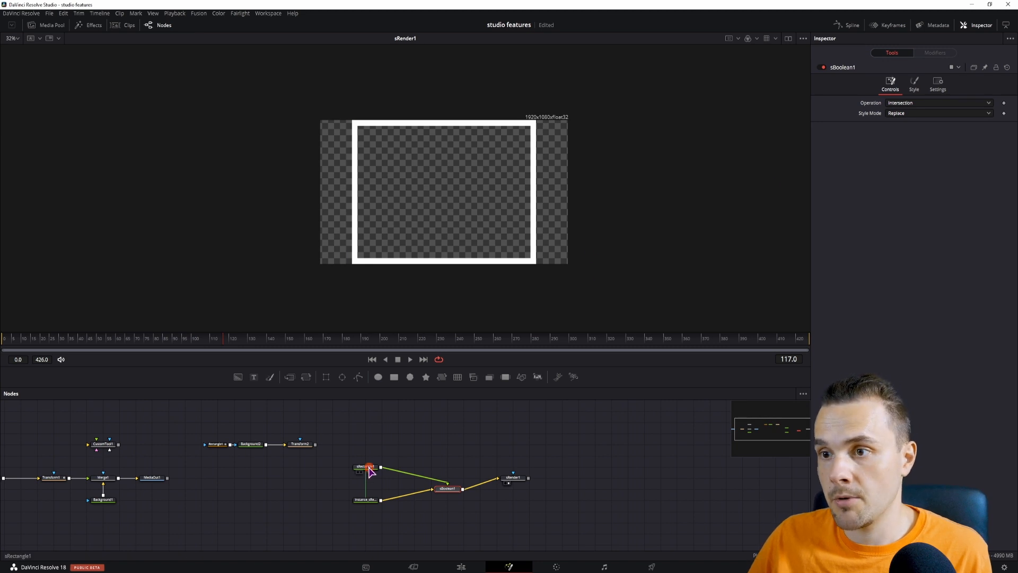
{"action": "left_click_drag", "start_coordinate": [943, 159], "coordinate": [963, 161]}
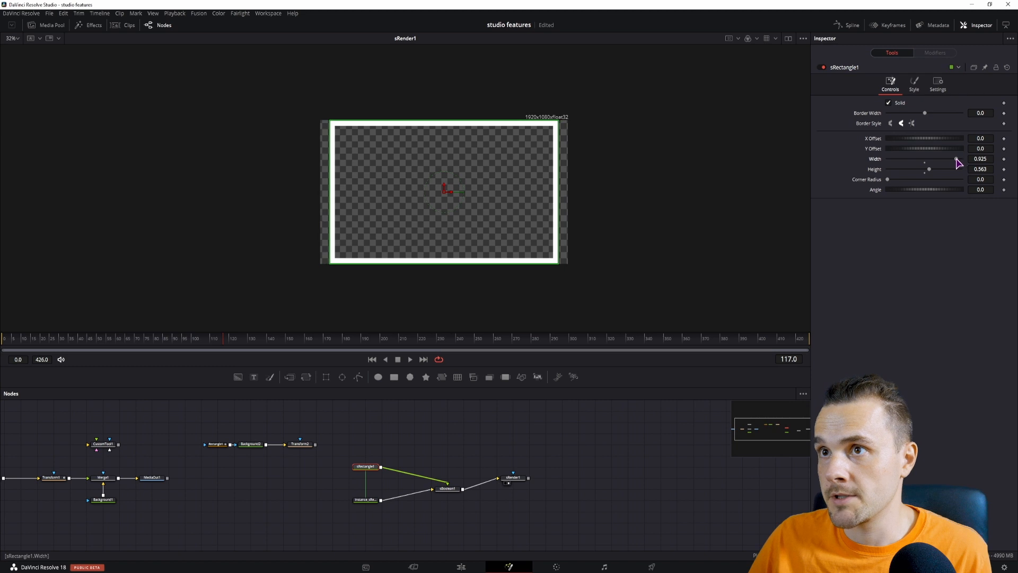
Reduce the rectangle instance's border Length to 0.0 and check its Settings options.
{"action": "left_click", "coordinate": [366, 500]}
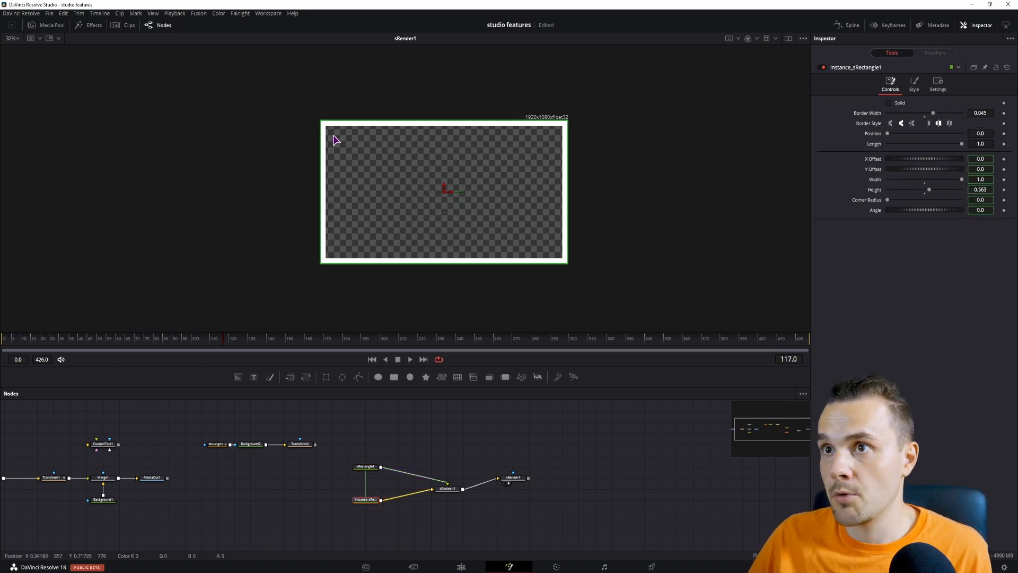
{"action": "left_click_drag", "start_coordinate": [961, 144], "coordinate": [893, 148]}
{"action": "left_click", "coordinate": [939, 87]}
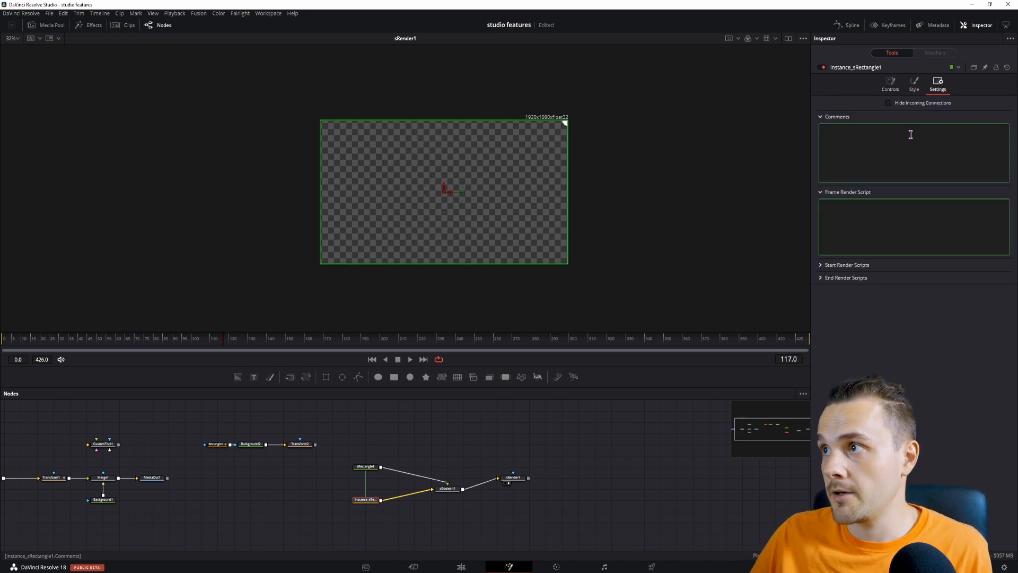
{"action": "left_click", "coordinate": [890, 86]}
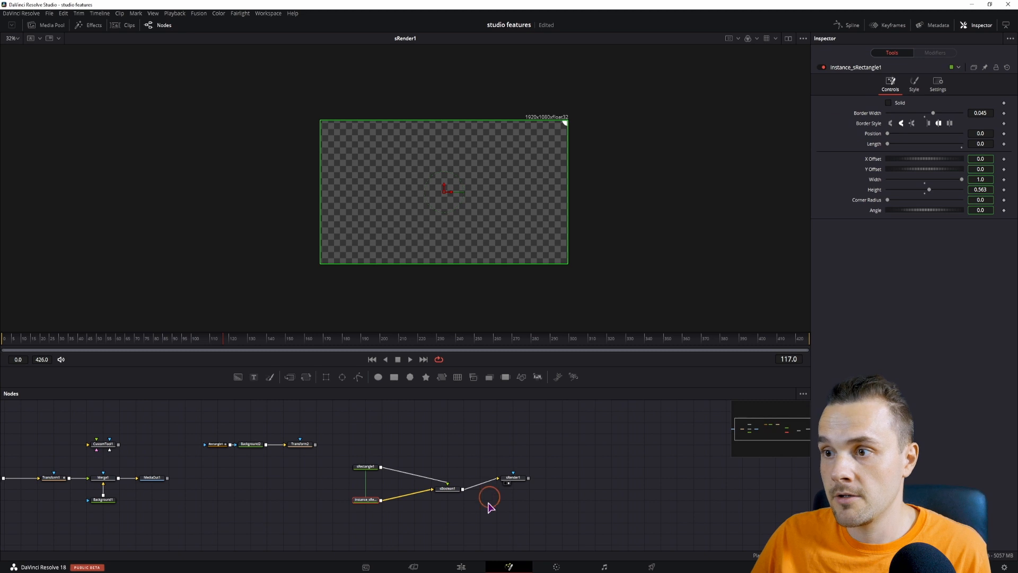
Align sRender1 with sBoolean1 in the graph and enable Motion Blur on it with Quality 10.
{"action": "left_click", "coordinate": [517, 478]}
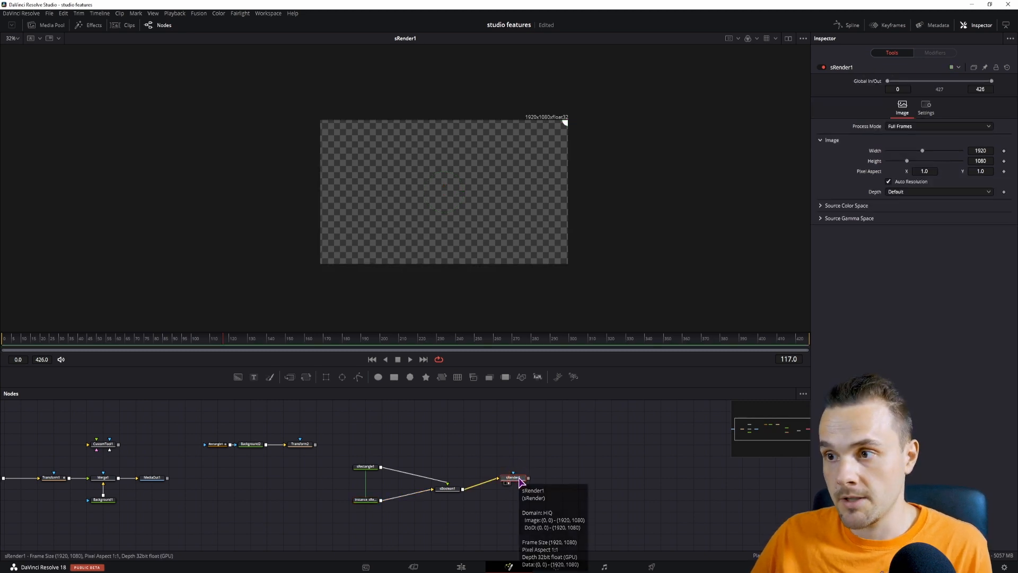
{"action": "left_click_drag", "start_coordinate": [518, 481], "coordinate": [517, 490]}
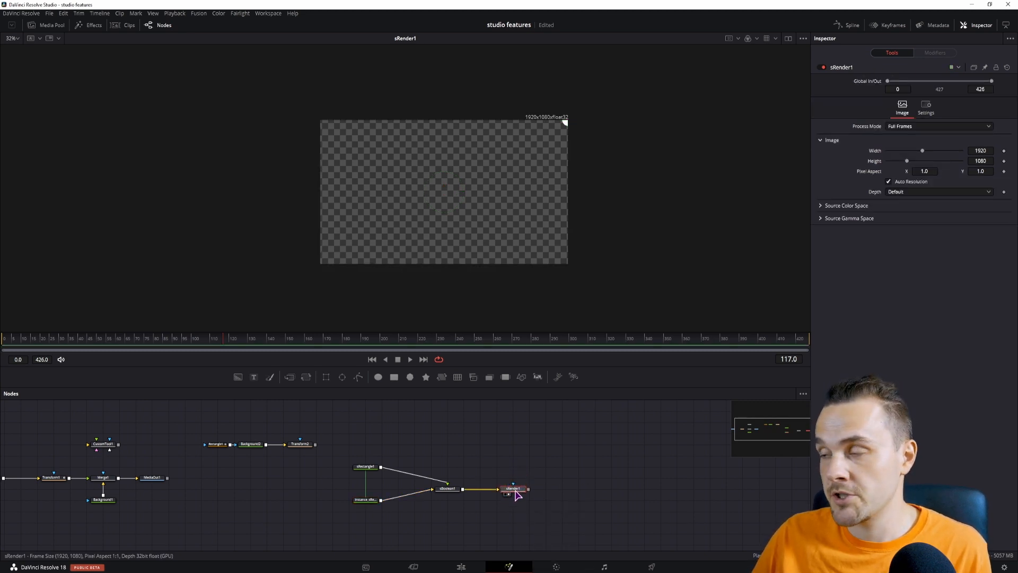
{"action": "left_click", "coordinate": [926, 106]}
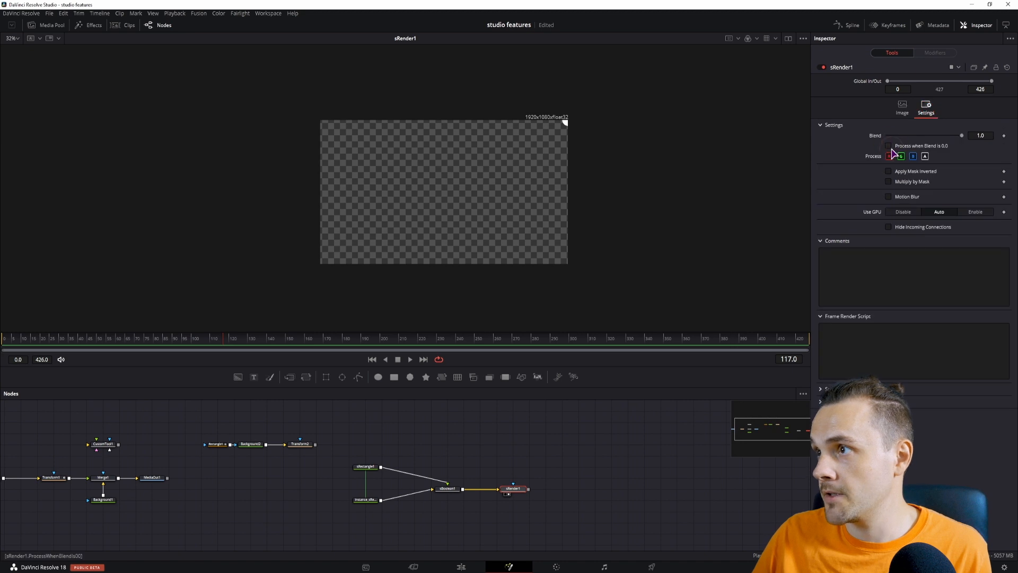
{"action": "left_click", "coordinate": [888, 196]}
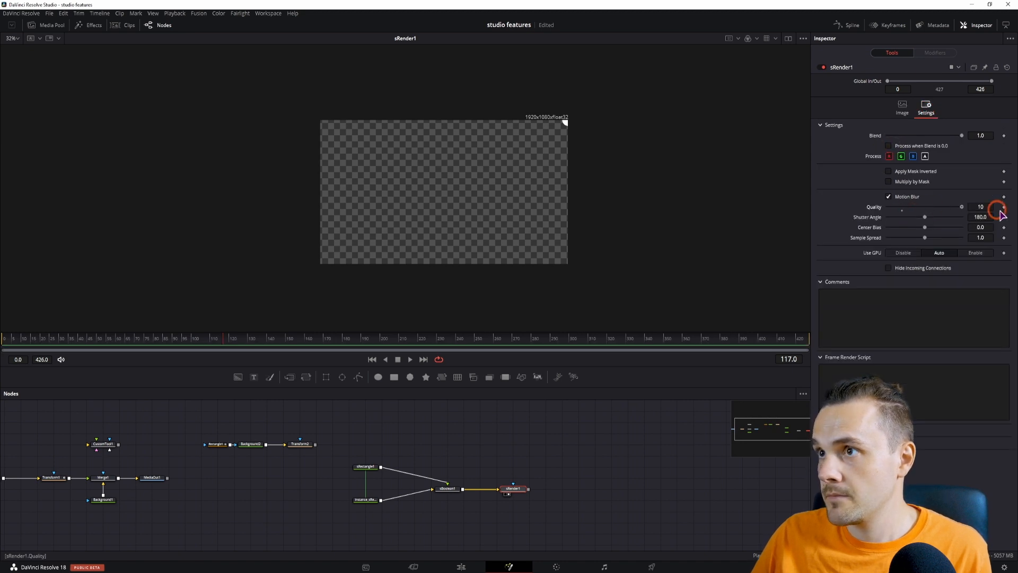